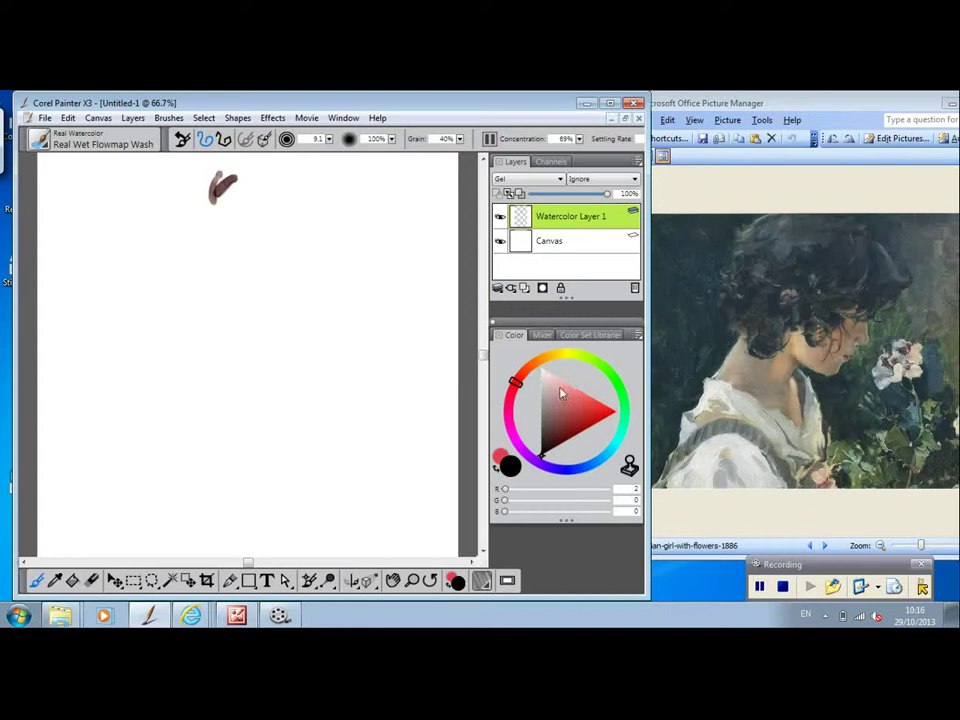
Paint a pale pink outline of the head and the curly hair mass around the existing dark mark.
left_click(557, 386)
mouse_move(262, 189)
left_mouse_down()
mouse_move(229, 172)
mouse_move(256, 190)
mouse_move(254, 178)
mouse_move(270, 180)
mouse_move(310, 212)
mouse_move(318, 246)
left_mouse_up()
mouse_move(222, 172)
left_mouse_down()
mouse_move(184, 236)
mouse_move(196, 268)
mouse_move(185, 256)
mouse_move(212, 270)
mouse_move(236, 263)
mouse_move(224, 292)
mouse_move(250, 262)
mouse_move(262, 271)
mouse_move(238, 248)
mouse_move(258, 243)
mouse_move(280, 268)
mouse_move(290, 262)
mouse_move(292, 229)
mouse_move(318, 228)
mouse_move(324, 250)
mouse_move(300, 272)
mouse_move(290, 323)
left_mouse_up()
Sketch the face edge, jaw, neck and shoulder lines below the hair in tan (RGB 187, 167, 133).
left_click(544, 357)
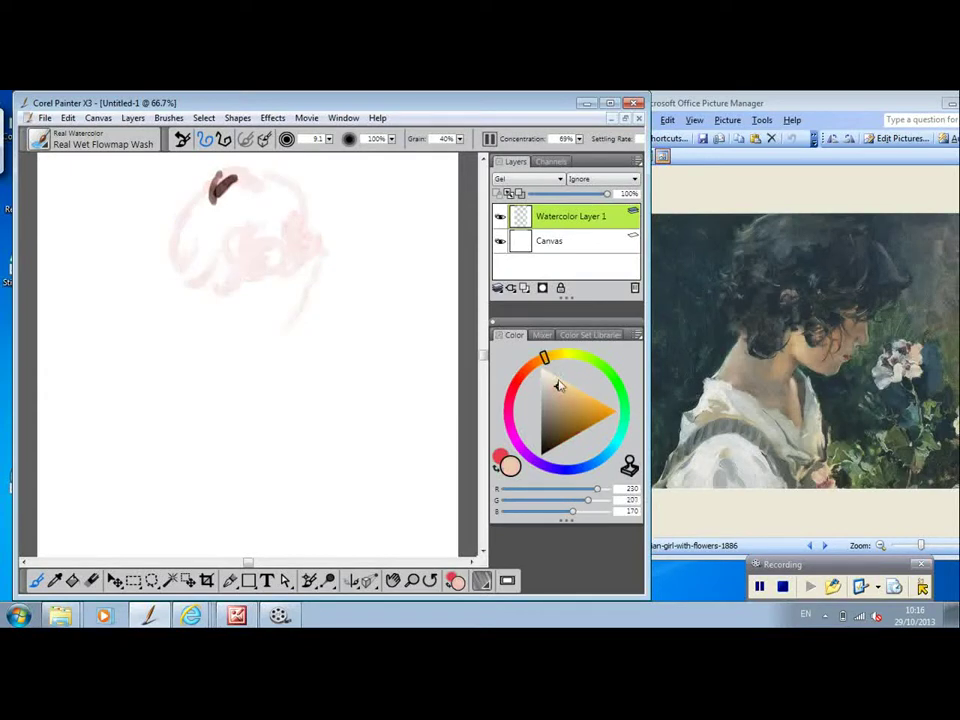
left_click(556, 400)
mouse_move(192, 295)
left_mouse_down()
mouse_move(198, 348)
mouse_move(262, 358)
mouse_move(284, 310)
left_mouse_up()
mouse_move(316, 268)
left_mouse_down()
mouse_move(270, 350)
mouse_move(222, 336)
mouse_move(182, 378)
left_mouse_up()
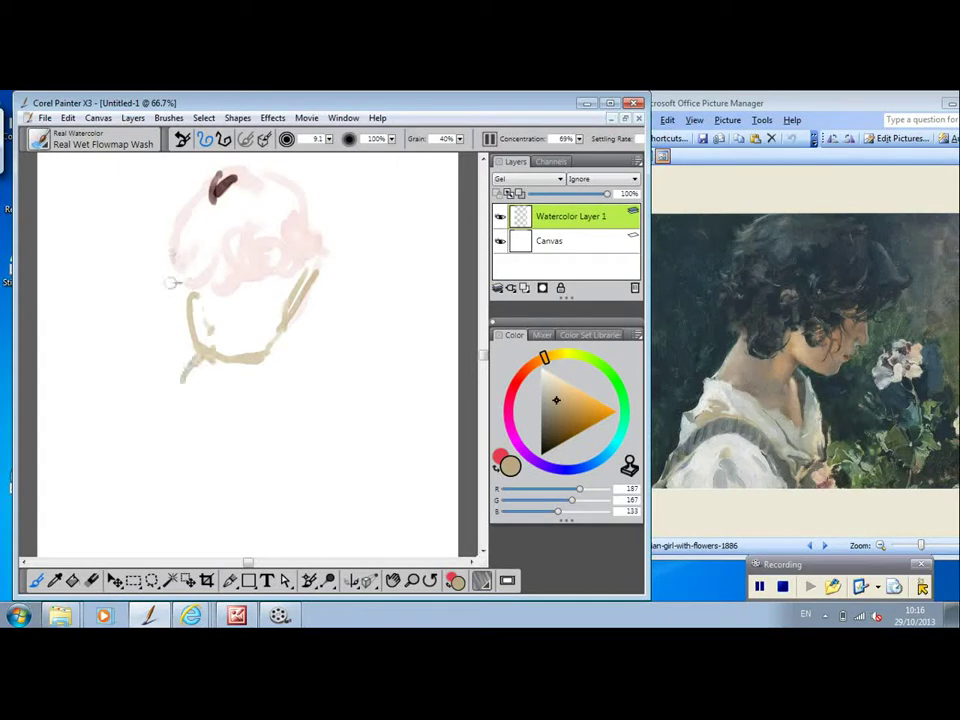
mouse_move(155, 310)
left_mouse_down()
mouse_move(148, 327)
mouse_move(117, 356)
mouse_move(126, 388)
mouse_move(204, 433)
left_mouse_up()
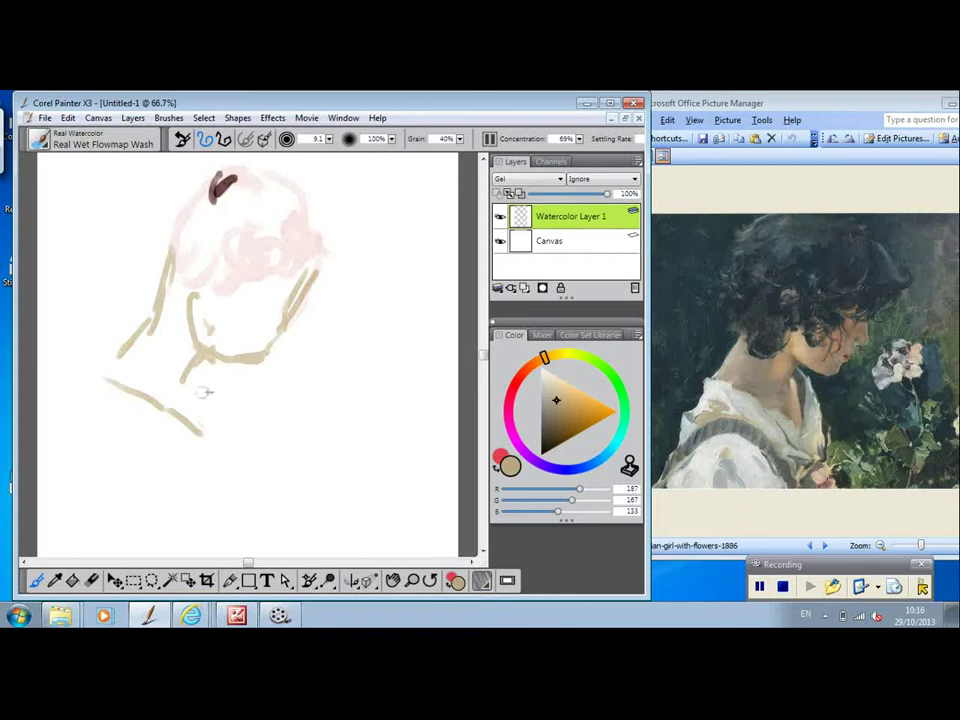
Sketch the blouse's open neckline and the draped collar over the back shoulder in the same tan.
mouse_move(192, 368)
left_mouse_down()
mouse_move(213, 458)
mouse_move(227, 417)
mouse_move(213, 405)
mouse_move(211, 446)
left_mouse_up()
mouse_move(207, 372)
left_mouse_down()
mouse_move(249, 428)
mouse_move(240, 407)
mouse_move(242, 490)
left_mouse_up()
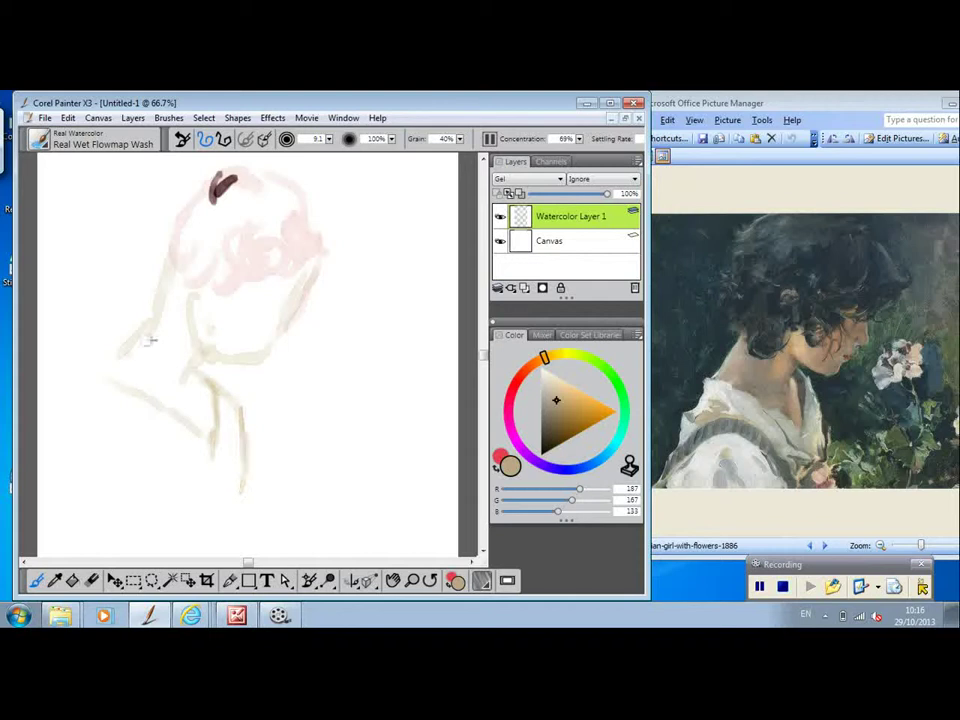
mouse_move(135, 340)
left_mouse_down()
mouse_move(108, 392)
mouse_move(108, 367)
mouse_move(96, 392)
mouse_move(112, 404)
mouse_move(98, 400)
mouse_move(79, 442)
mouse_move(118, 419)
mouse_move(200, 464)
left_mouse_up()
mouse_move(140, 408)
left_mouse_down()
mouse_move(180, 430)
mouse_move(150, 430)
mouse_move(208, 465)
left_mouse_up()
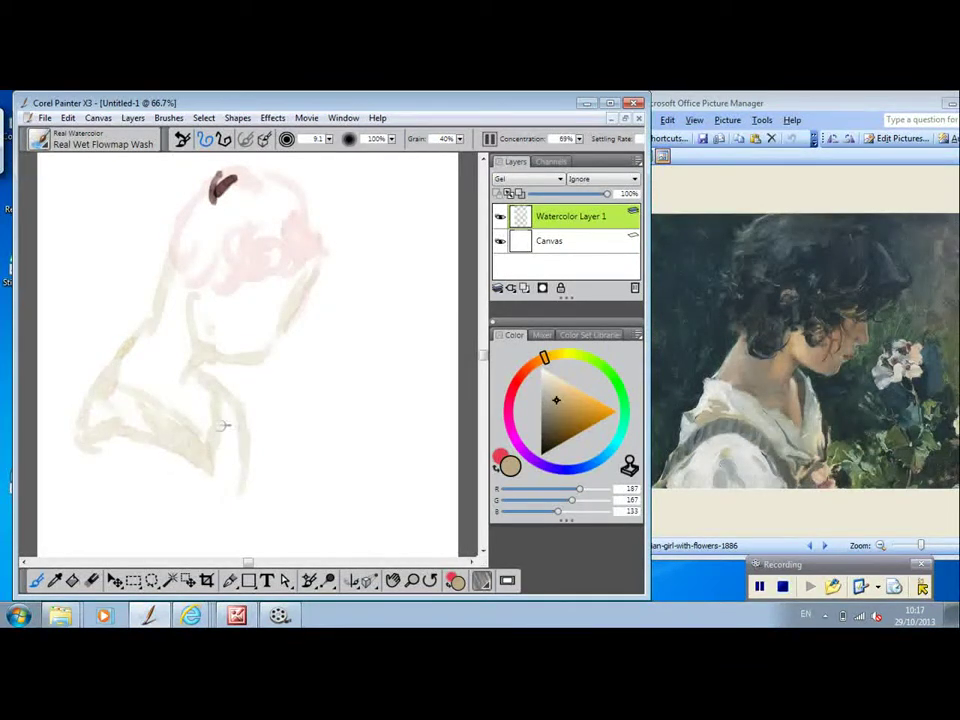
Paint teal shading (RGB 133, 187, 181) on the blouse's collar and front, and on the top of the sleeve.
left_click(620, 438)
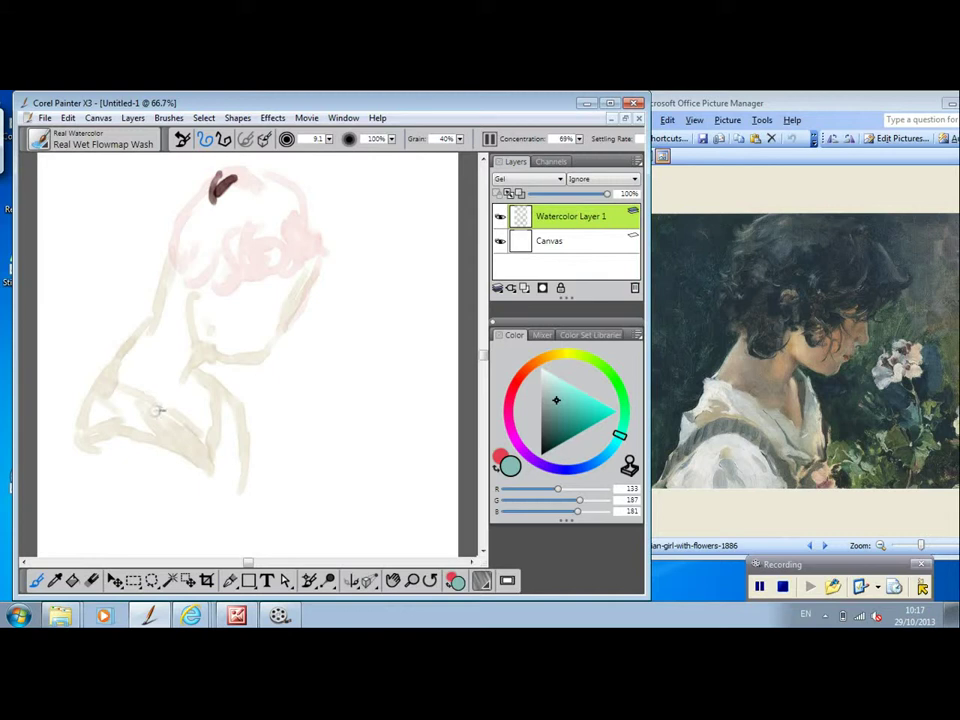
mouse_move(152, 404)
left_mouse_down()
mouse_move(175, 435)
mouse_move(161, 406)
mouse_move(222, 476)
left_mouse_up()
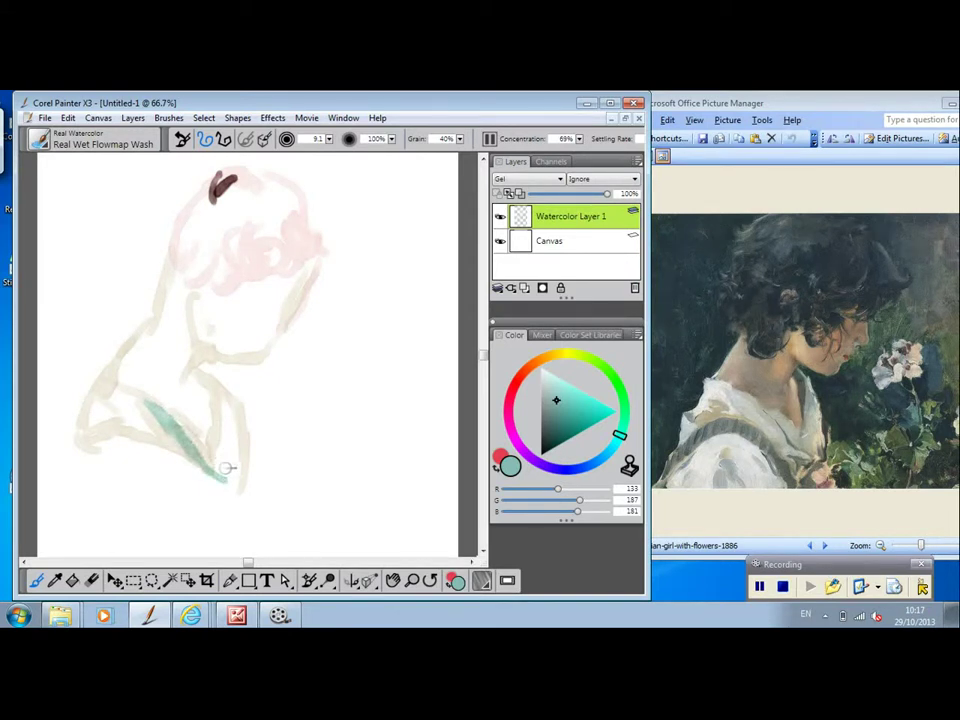
mouse_move(222, 399)
left_mouse_down()
mouse_move(211, 466)
mouse_move(186, 466)
mouse_move(212, 482)
mouse_move(242, 480)
mouse_move(246, 494)
left_mouse_up()
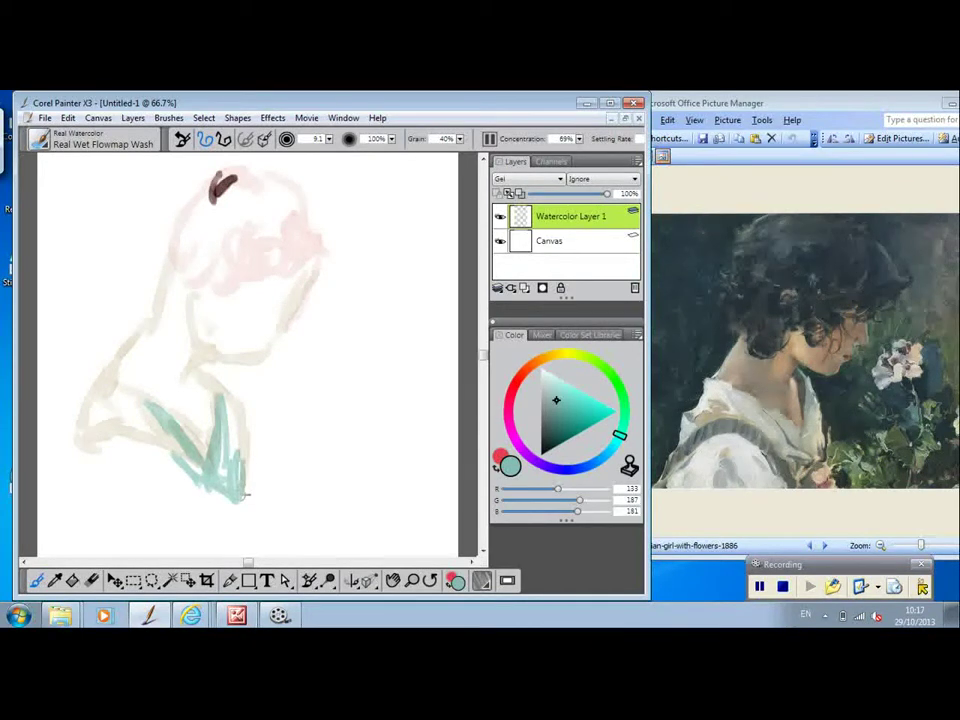
mouse_move(250, 433)
left_mouse_down()
mouse_move(234, 406)
mouse_move(248, 442)
mouse_move(255, 522)
left_mouse_up()
mouse_move(88, 496)
left_mouse_down()
mouse_move(117, 479)
mouse_move(146, 488)
mouse_move(108, 474)
mouse_move(73, 509)
mouse_move(129, 459)
mouse_move(136, 466)
mouse_move(88, 497)
mouse_move(117, 485)
mouse_move(123, 497)
mouse_move(132, 487)
mouse_move(105, 507)
mouse_move(147, 481)
left_mouse_up()
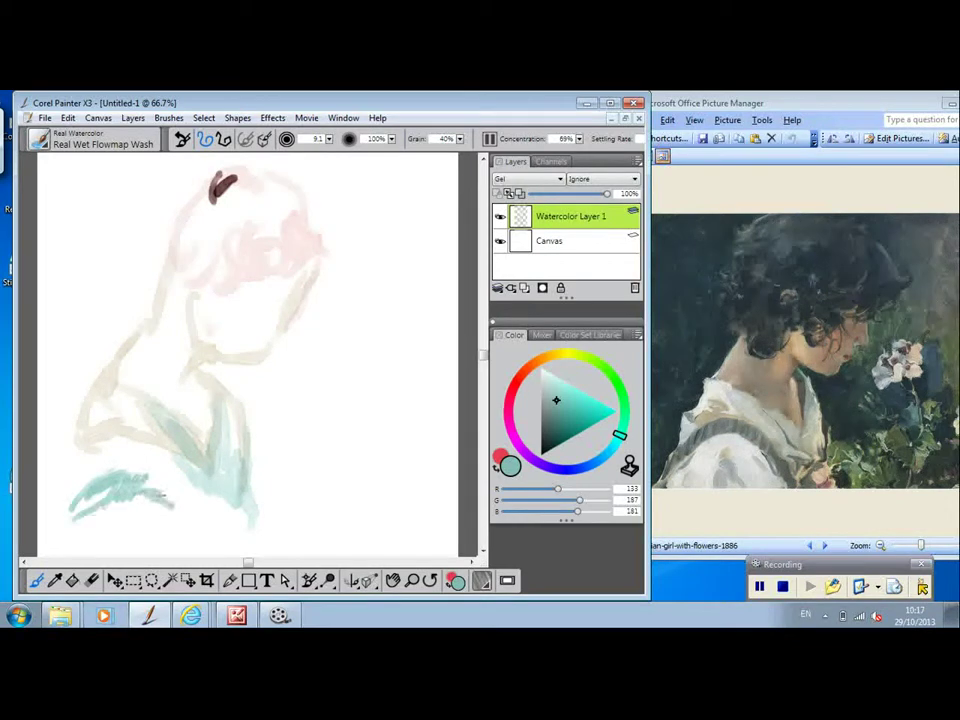
Paint the sleeve's curved upper edge in light pink (RGB 241, 171, 231) and its front end in magenta (RGB 193, 91, 178).
left_click(511, 433)
left_click(561, 384)
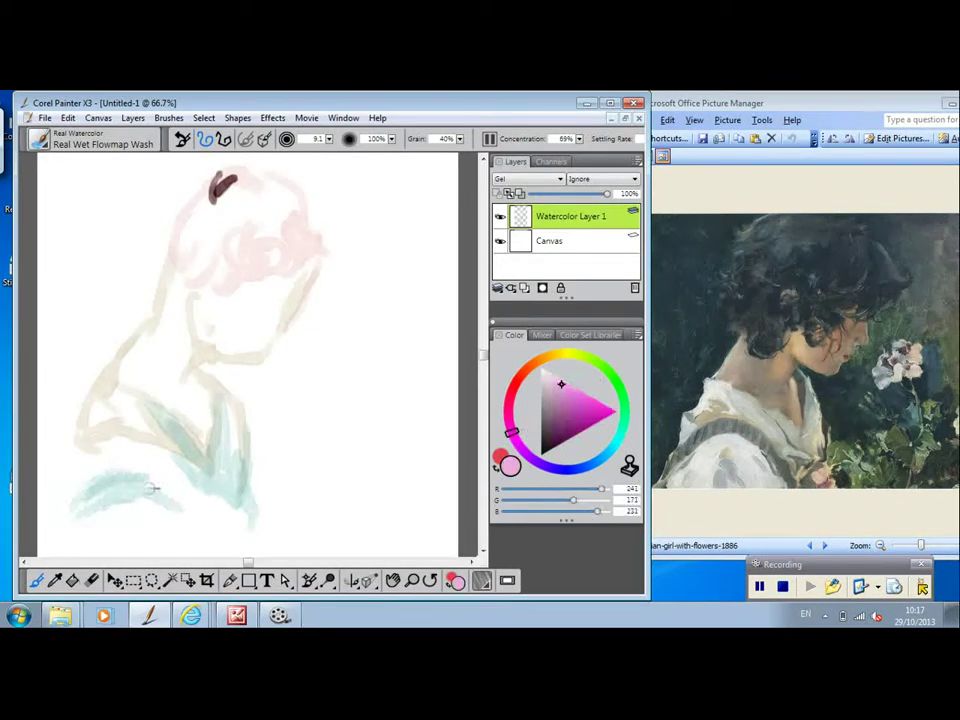
mouse_move(79, 504)
left_mouse_down()
mouse_move(132, 488)
mouse_move(66, 512)
left_mouse_up()
mouse_move(125, 476)
left_mouse_down()
mouse_move(172, 497)
mouse_move(148, 479)
left_mouse_up()
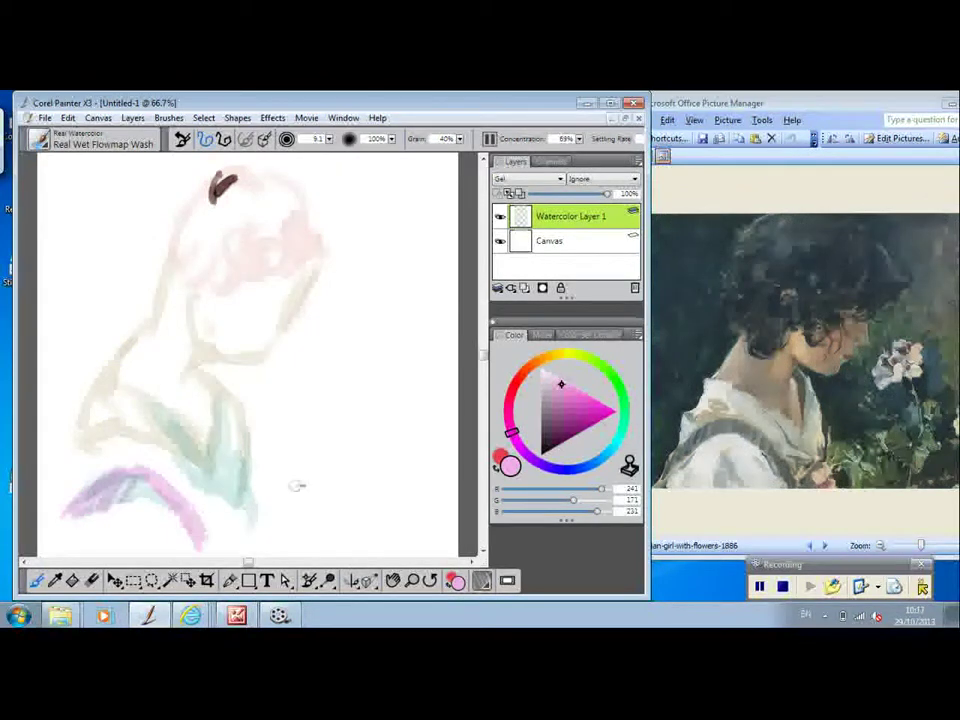
left_click(571, 406)
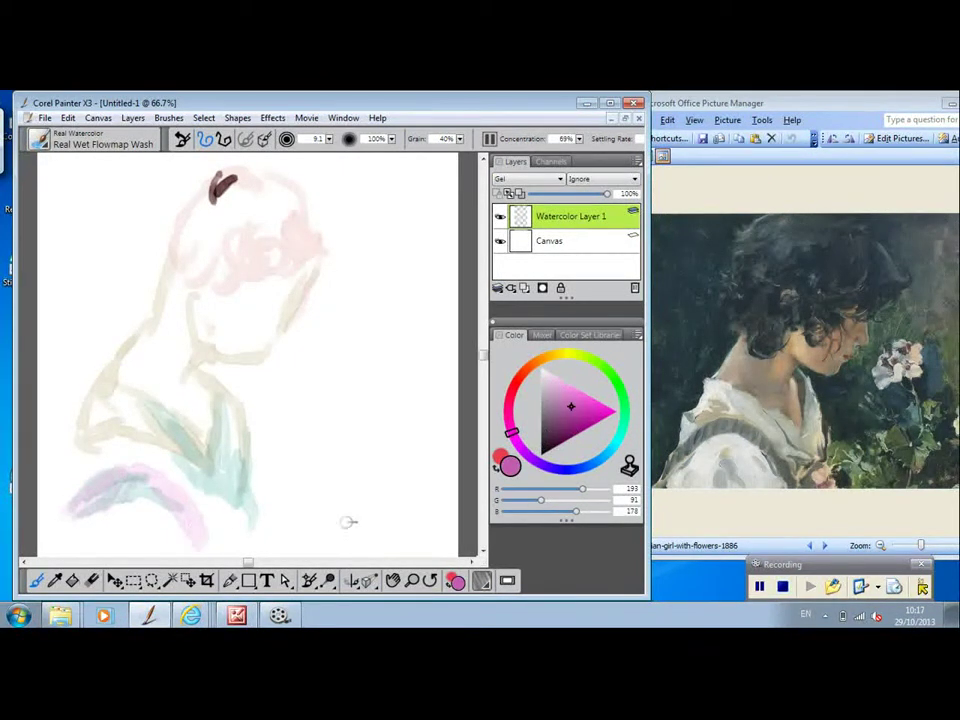
mouse_move(208, 519)
left_mouse_down()
mouse_move(200, 522)
mouse_move(218, 546)
left_mouse_up()
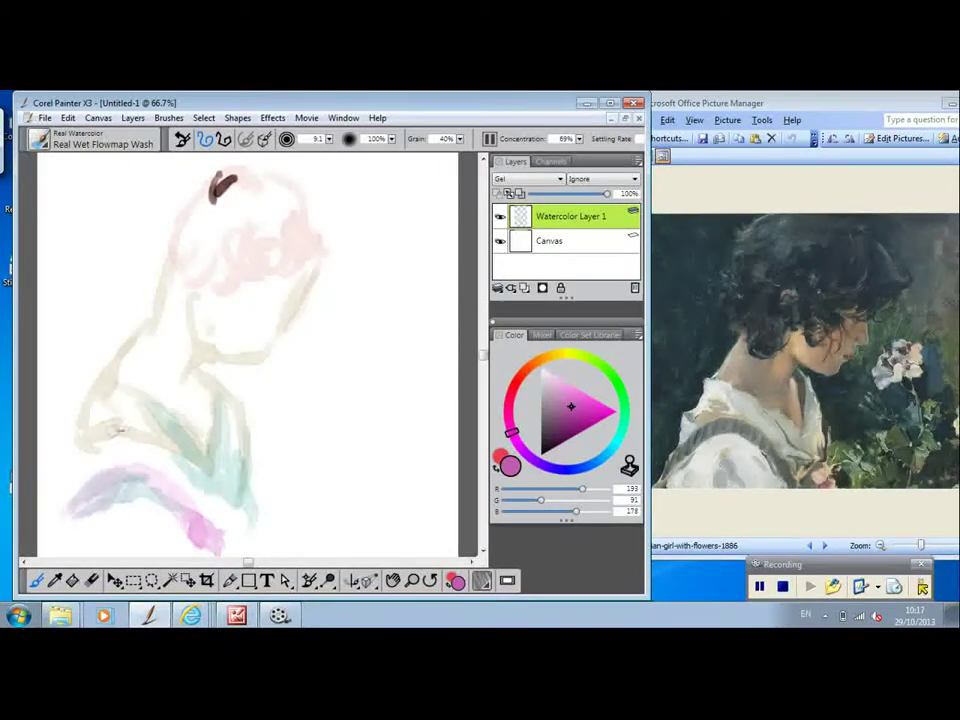
Paint a tan band across the shoulder between the collar and the pink sleeve edge.
left_click(542, 359)
left_click(553, 396)
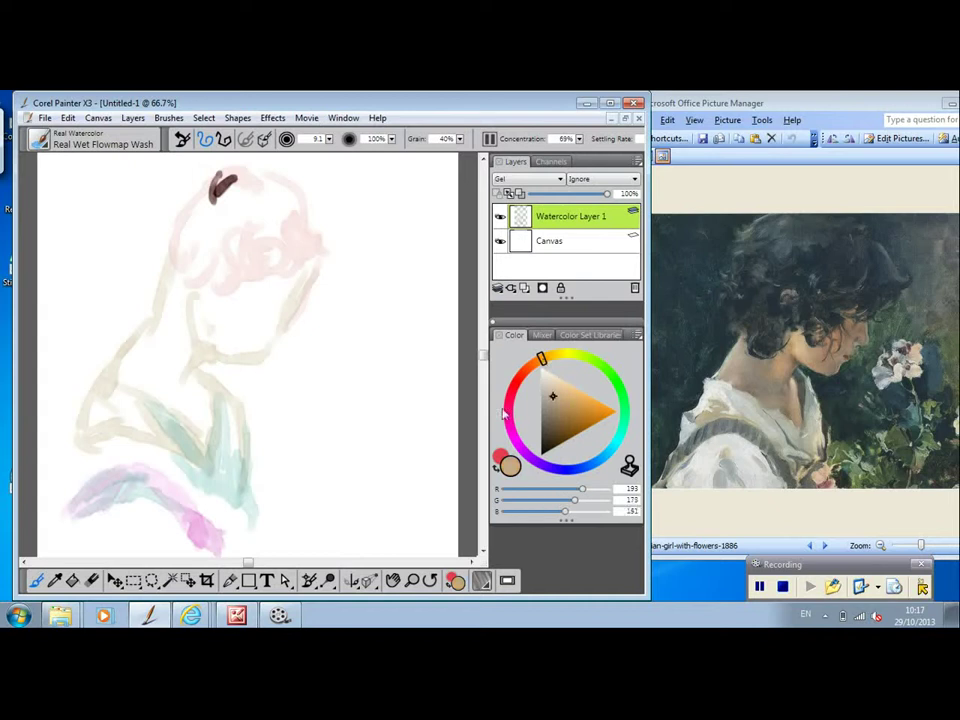
mouse_move(82, 446)
left_mouse_down()
mouse_move(73, 432)
mouse_move(60, 462)
mouse_move(63, 440)
mouse_move(100, 472)
mouse_move(82, 458)
mouse_move(104, 463)
mouse_move(100, 455)
mouse_move(75, 462)
mouse_move(80, 472)
mouse_move(150, 462)
mouse_move(212, 513)
left_mouse_up()
Fill the cheek and jaw with a light skin tone (RGB 239, 210, 169) and shade the face with RGB 220, 180, 124.
left_click(567, 392)
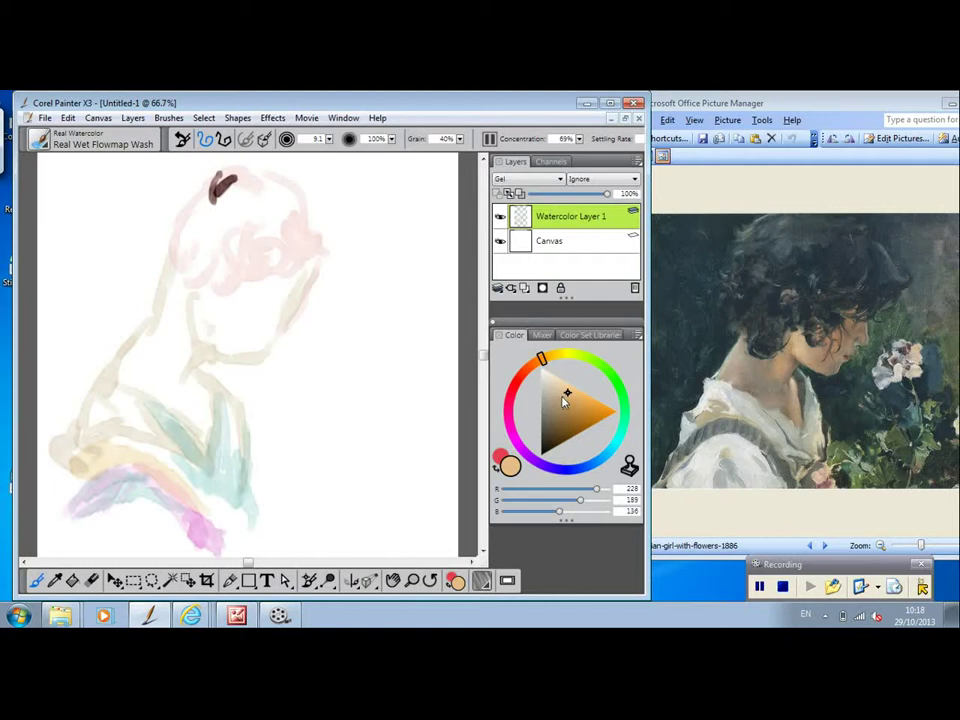
left_click_drag(565, 398, 556, 389)
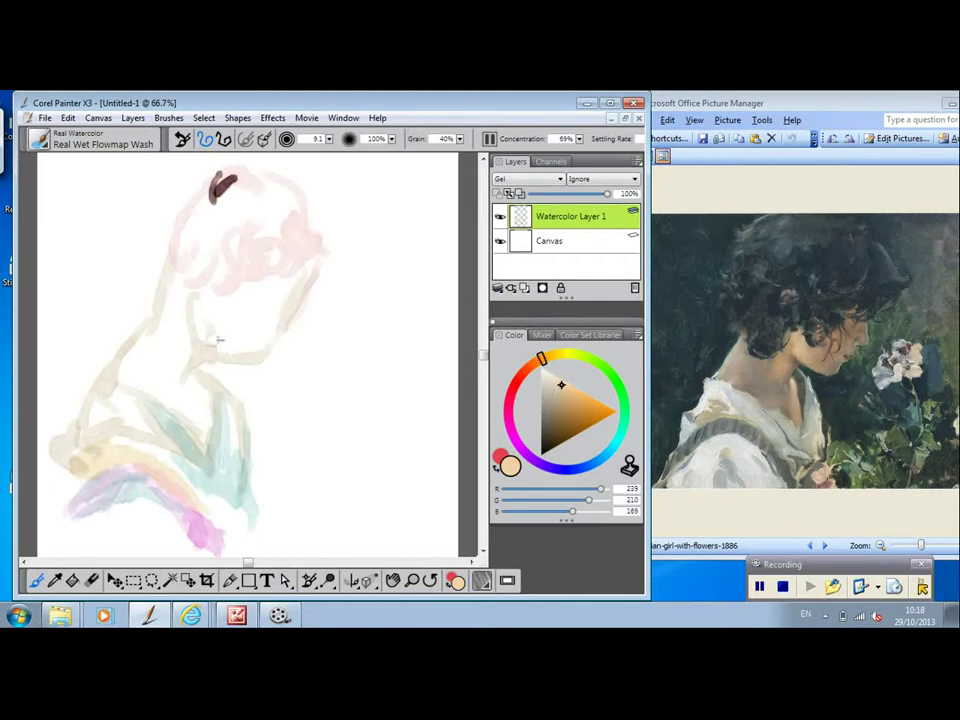
mouse_move(200, 321)
left_mouse_down()
mouse_move(183, 365)
mouse_move(185, 309)
mouse_move(203, 317)
mouse_move(226, 357)
mouse_move(200, 305)
mouse_move(236, 336)
mouse_move(195, 305)
mouse_move(250, 354)
left_mouse_up()
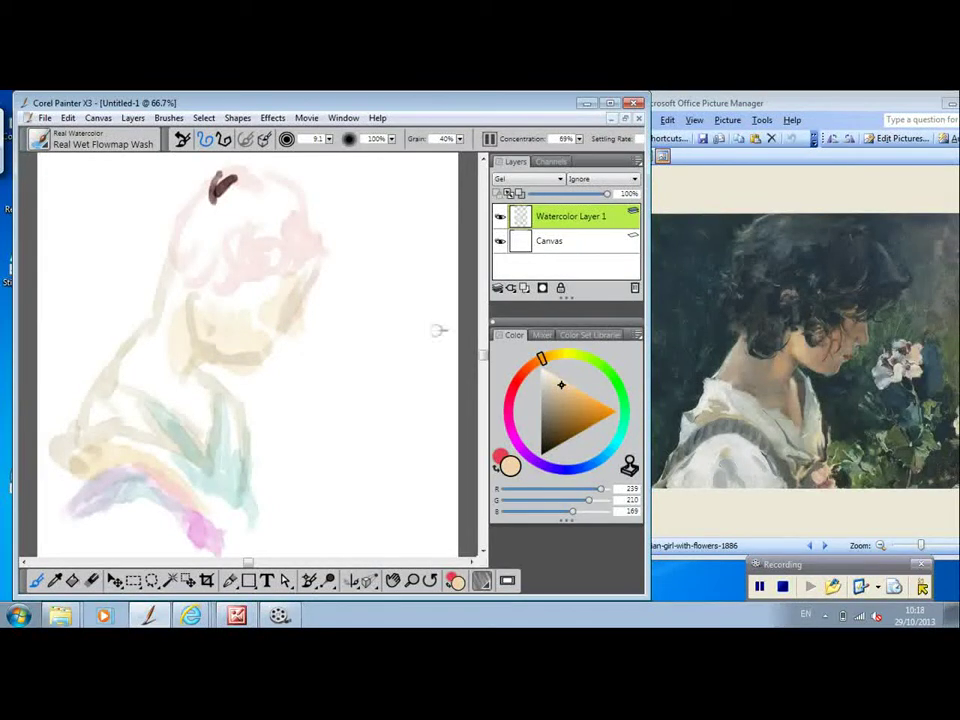
left_click(569, 396)
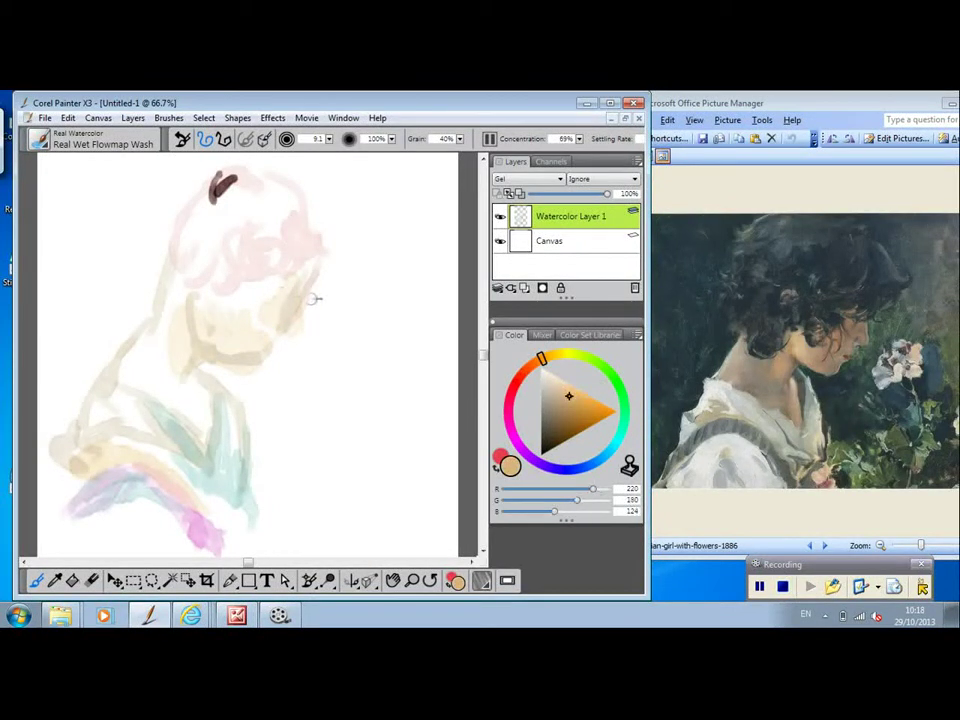
mouse_move(290, 286)
left_mouse_down()
mouse_move(300, 326)
mouse_move(278, 330)
left_mouse_up()
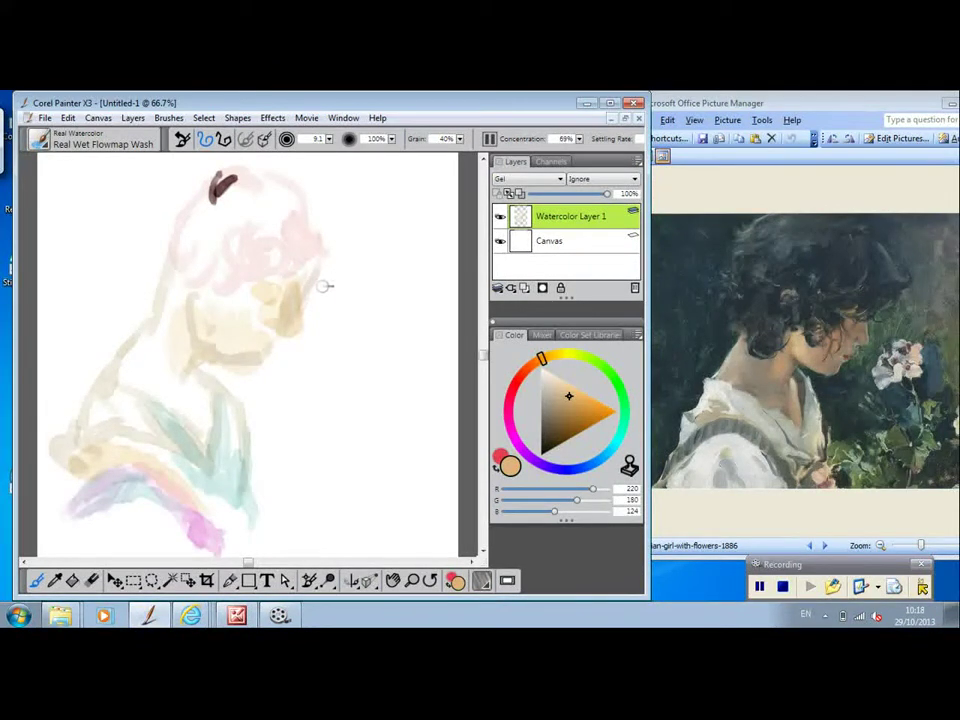
Paint loose light green strokes (RGB 209, 236, 172) around the hair's outline and fringe, and undo the last stroke.
left_click(597, 365)
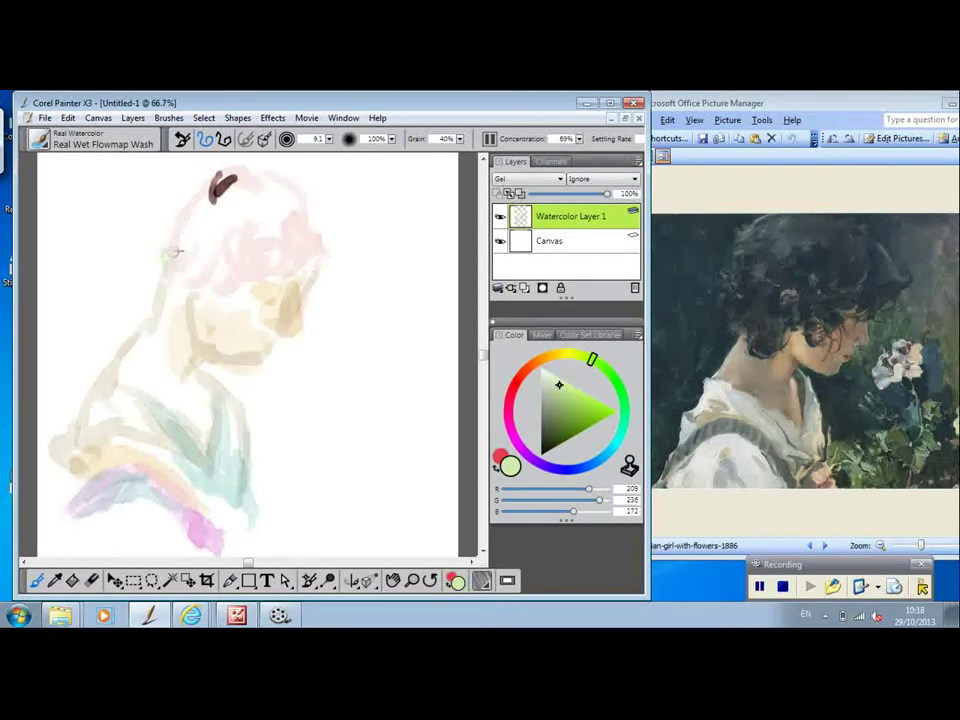
mouse_move(163, 241)
left_mouse_down()
mouse_move(250, 283)
mouse_move(269, 238)
mouse_move(261, 217)
mouse_move(272, 243)
mouse_move(255, 262)
mouse_move(260, 270)
mouse_move(281, 217)
mouse_move(333, 236)
left_mouse_up()
mouse_move(297, 192)
left_mouse_down()
mouse_move(272, 180)
mouse_move(159, 206)
mouse_move(165, 255)
mouse_move(260, 173)
left_mouse_up()
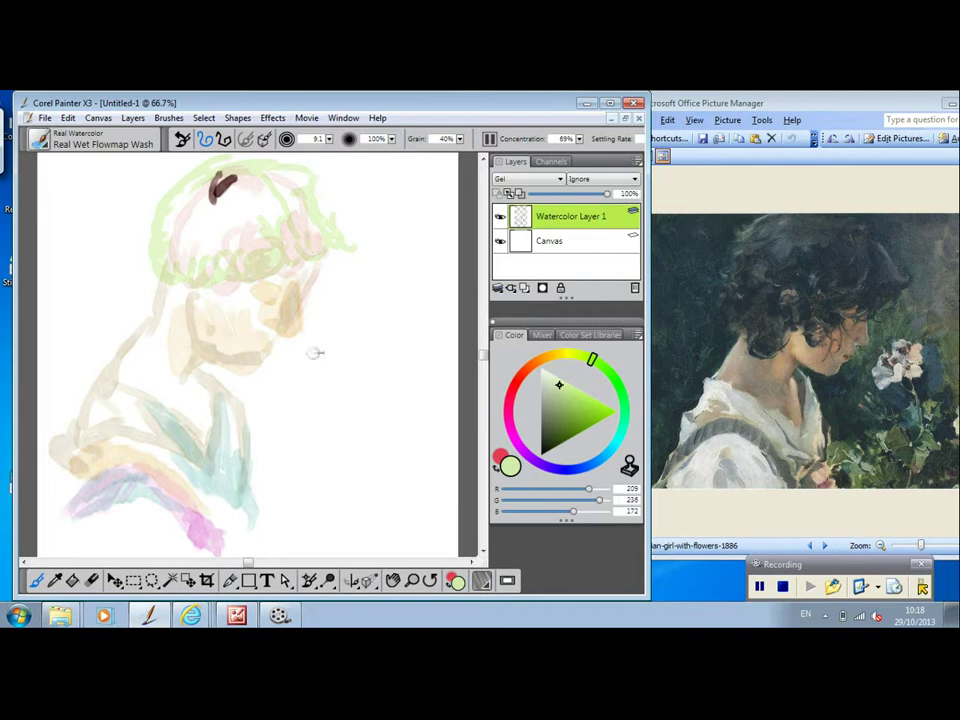
key("ctrl+z")
Paint a flower with a curved stem in front of the figure and strengthen the back shoulder and sleeve edges in rose pink (RGB 193, 111, 139).
left_click(517, 403)
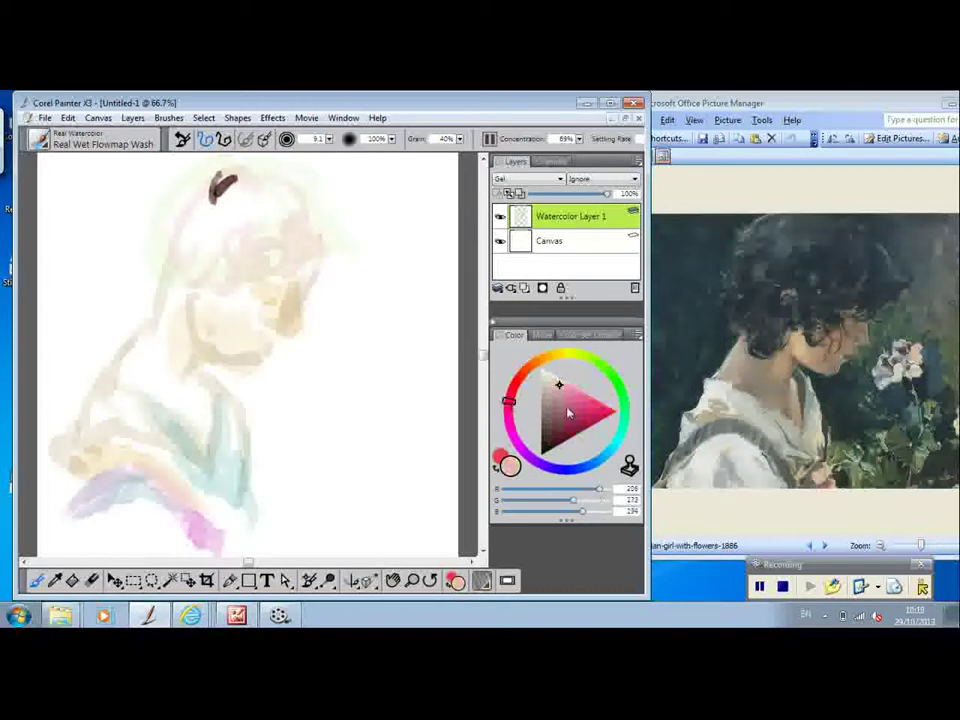
mouse_move(332, 372)
left_mouse_down()
mouse_move(362, 367)
mouse_move(332, 360)
mouse_move(321, 374)
mouse_move(321, 388)
mouse_move(349, 396)
mouse_move(376, 369)
mouse_move(381, 382)
mouse_move(357, 400)
mouse_move(356, 413)
mouse_move(367, 394)
mouse_move(373, 430)
mouse_move(354, 508)
left_mouse_up()
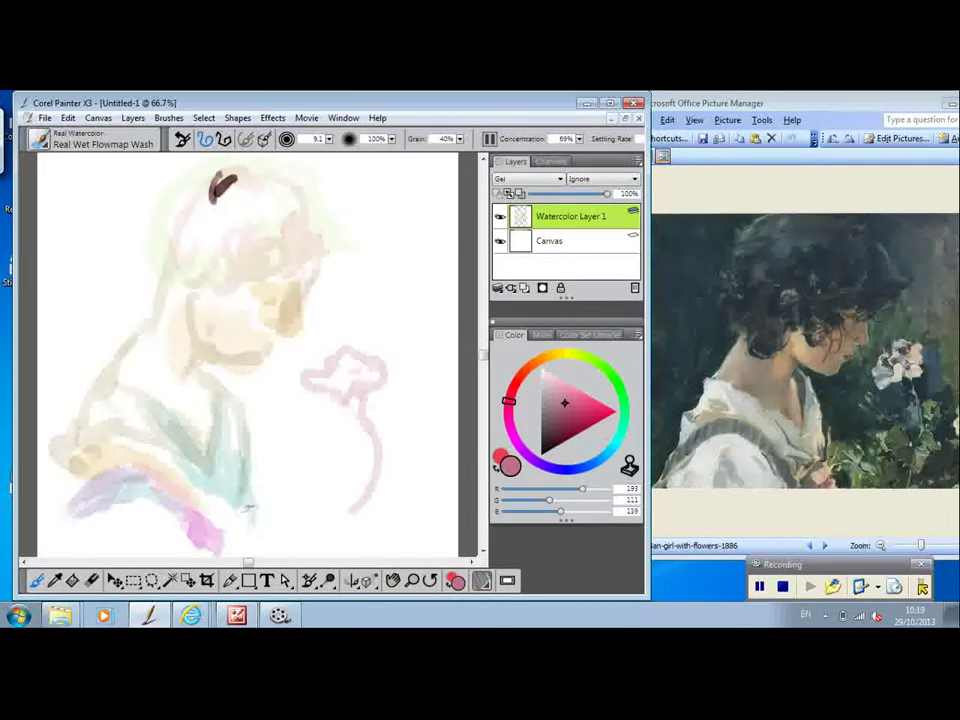
left_click_drag(483, 355, 485, 410)
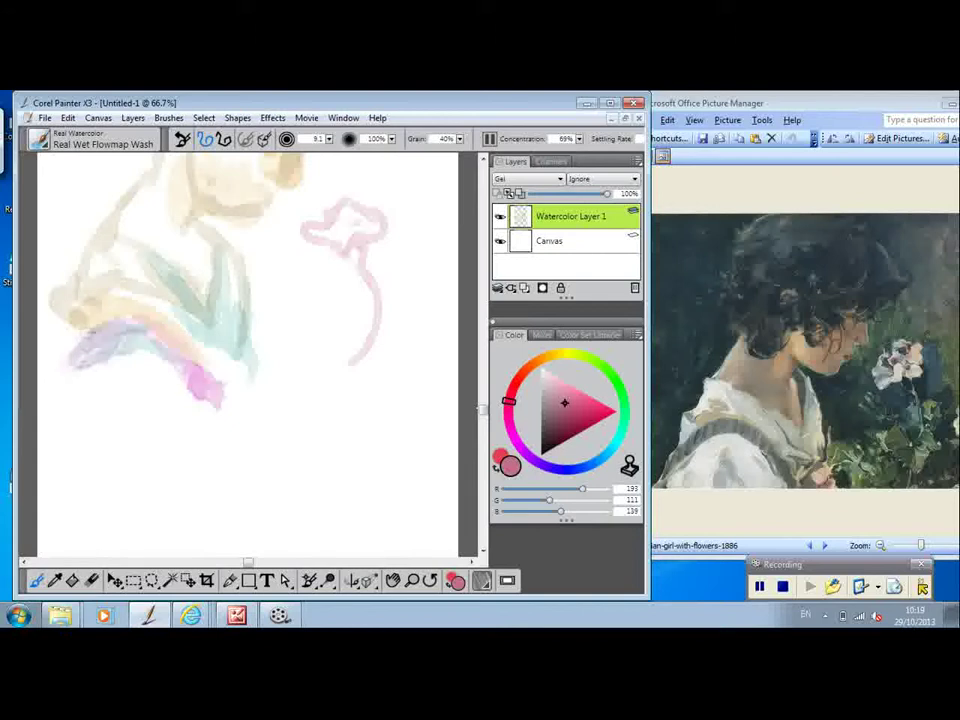
mouse_move(78, 272)
left_mouse_down()
mouse_move(54, 290)
mouse_move(39, 336)
mouse_move(46, 385)
mouse_move(80, 346)
mouse_move(42, 386)
mouse_move(108, 362)
left_mouse_up()
mouse_move(149, 340)
left_mouse_down()
mouse_move(210, 357)
mouse_move(158, 357)
mouse_move(222, 430)
left_mouse_up()
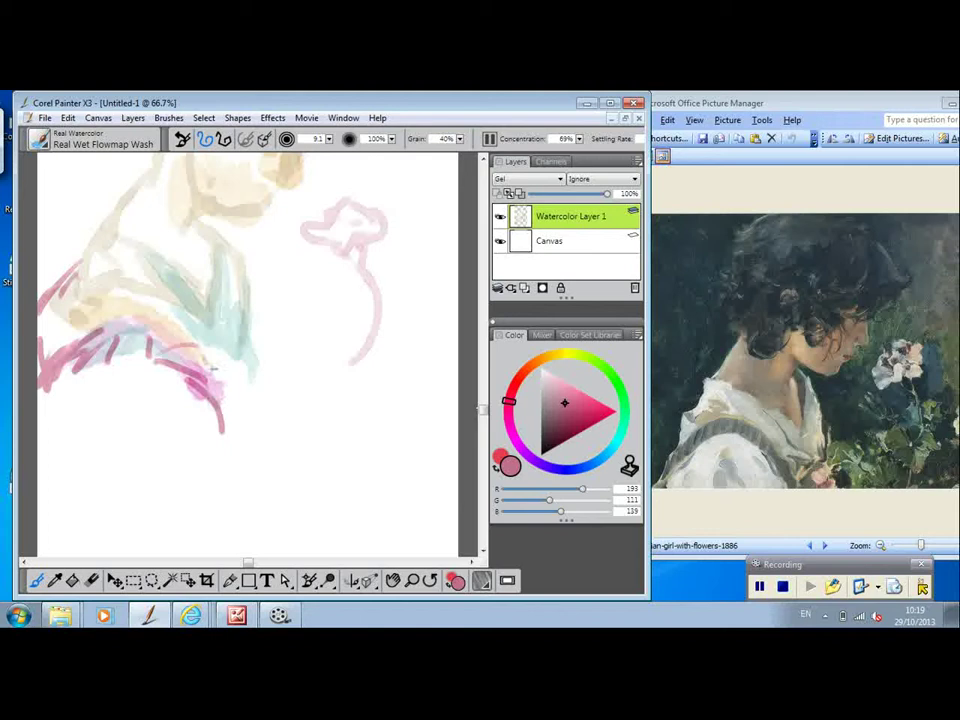
mouse_move(214, 369)
left_mouse_down()
mouse_move(234, 424)
mouse_move(228, 411)
left_mouse_up()
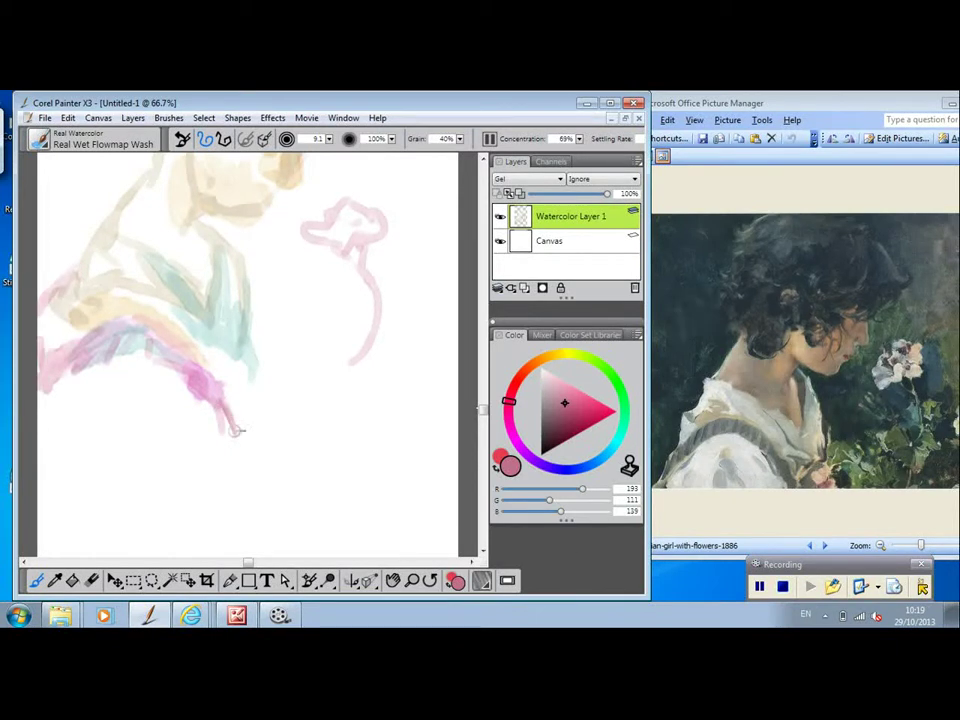
Enlarge the reference picture's window in Microsoft Office Picture Manager and paint a rose-pink line down the blouse's front edge.
left_click_drag(676, 557, 681, 597)
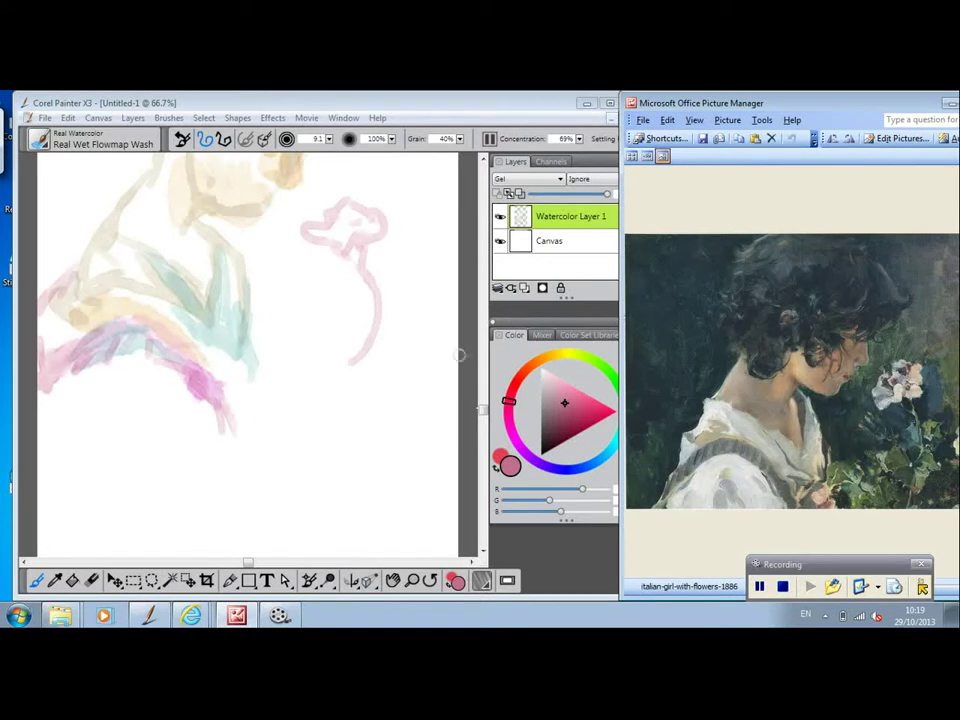
left_click(231, 418)
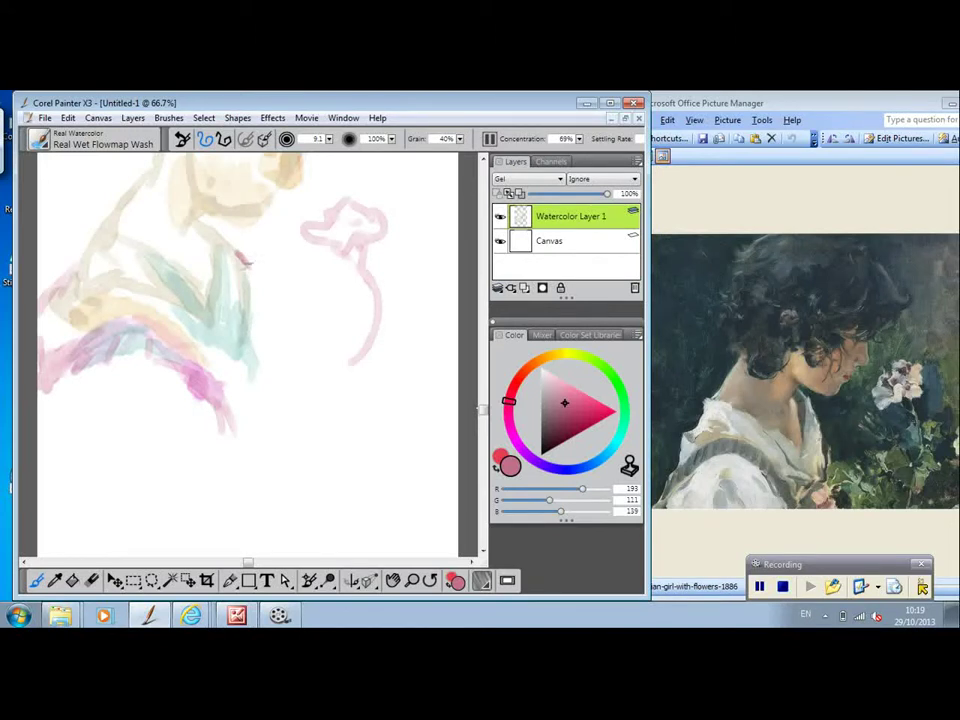
mouse_move(243, 260)
left_mouse_down()
mouse_move(260, 385)
mouse_move(278, 377)
mouse_move(292, 391)
mouse_move(290, 340)
left_mouse_up()
Sketch leafy foliage in green (RGB 111, 193, 120) below the flower stem and in front of the blouse.
left_click(622, 389)
mouse_move(300, 363)
left_mouse_down()
mouse_move(345, 387)
mouse_move(348, 411)
mouse_move(324, 442)
mouse_move(310, 417)
mouse_move(262, 418)
mouse_move(261, 461)
mouse_move(329, 482)
mouse_move(352, 444)
mouse_move(354, 388)
mouse_move(368, 363)
mouse_move(398, 378)
mouse_move(369, 416)
left_mouse_up()
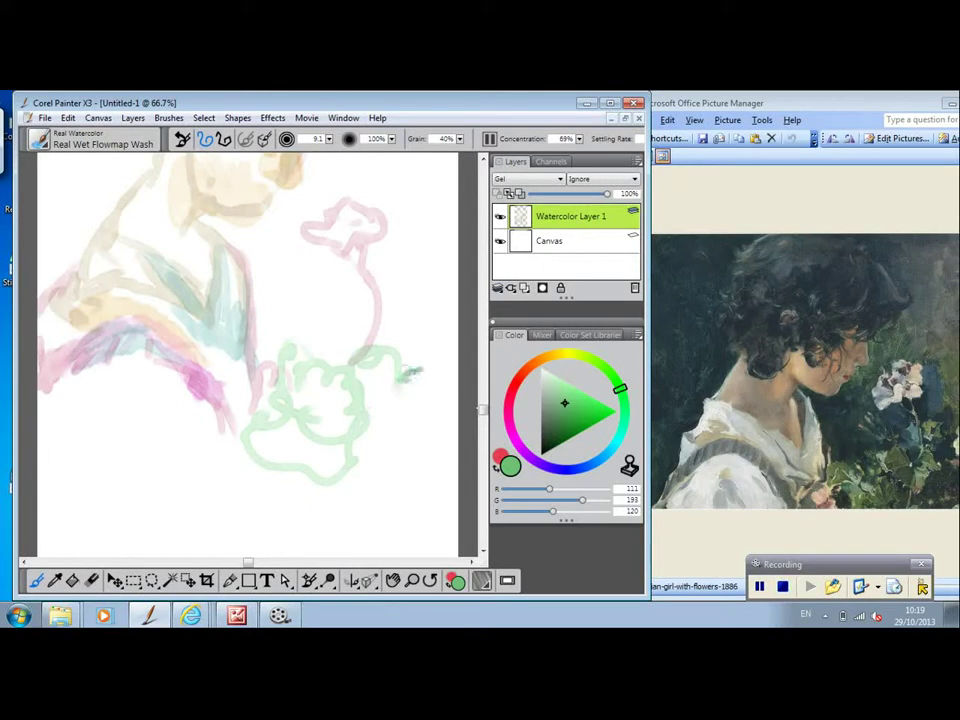
mouse_move(410, 374)
left_mouse_down()
mouse_move(413, 404)
mouse_move(408, 393)
mouse_move(382, 437)
mouse_move(402, 439)
mouse_move(406, 460)
mouse_move(363, 483)
left_mouse_up()
left_click_drag(351, 429, 319, 495)
left_click_drag(330, 489, 337, 524)
left_click(290, 495)
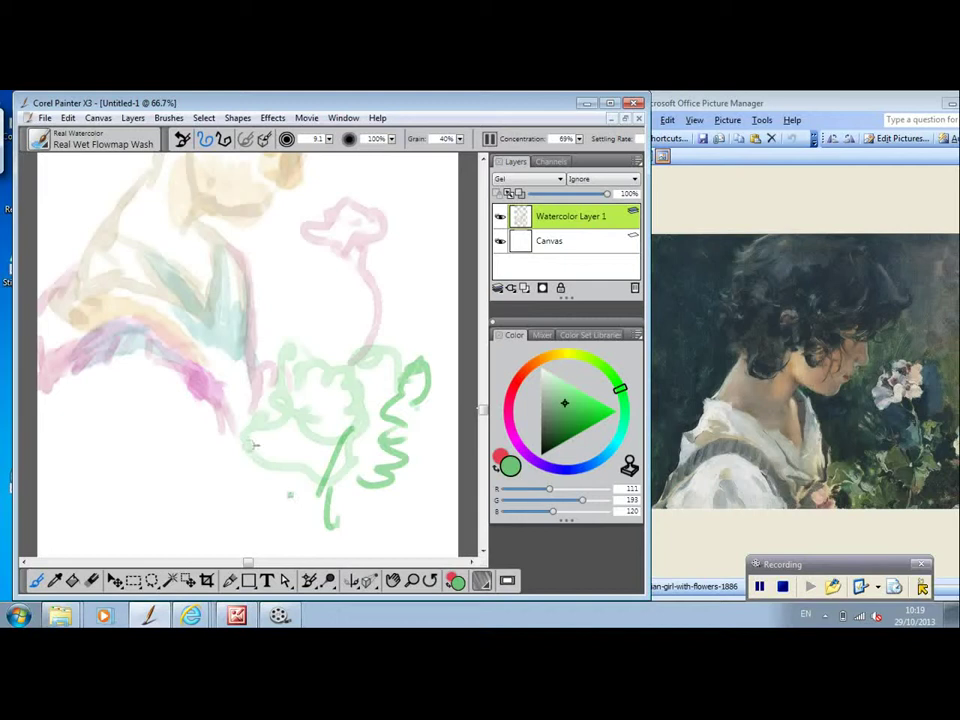
left_click_drag(245, 433, 260, 479)
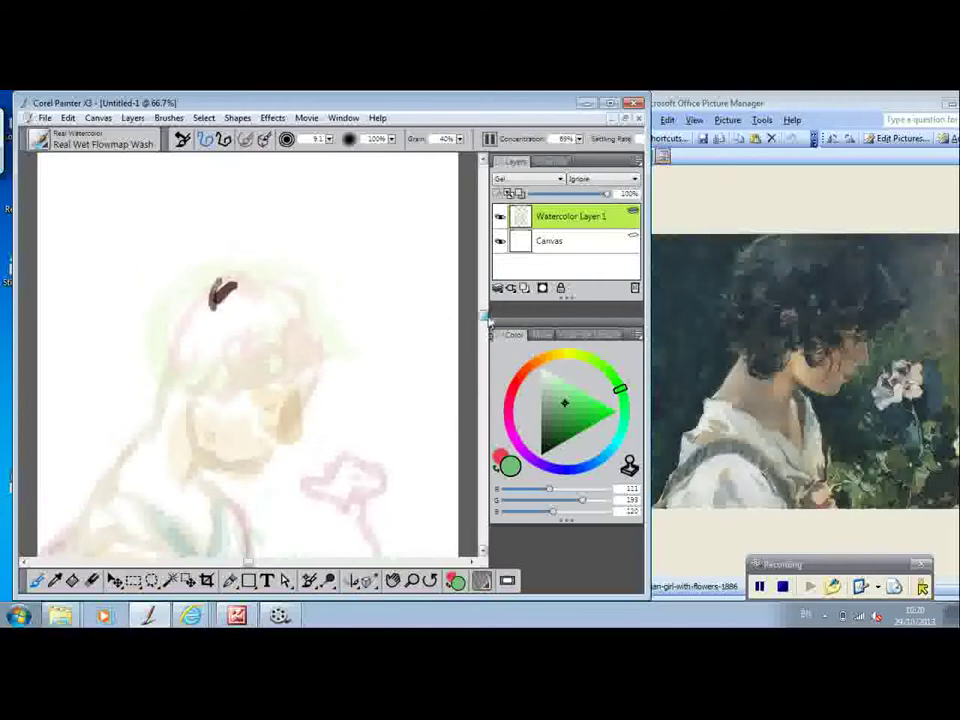
Paint green strokes down the front edge of the blouse and into the lower collar.
left_click_drag(487, 318, 487, 348)
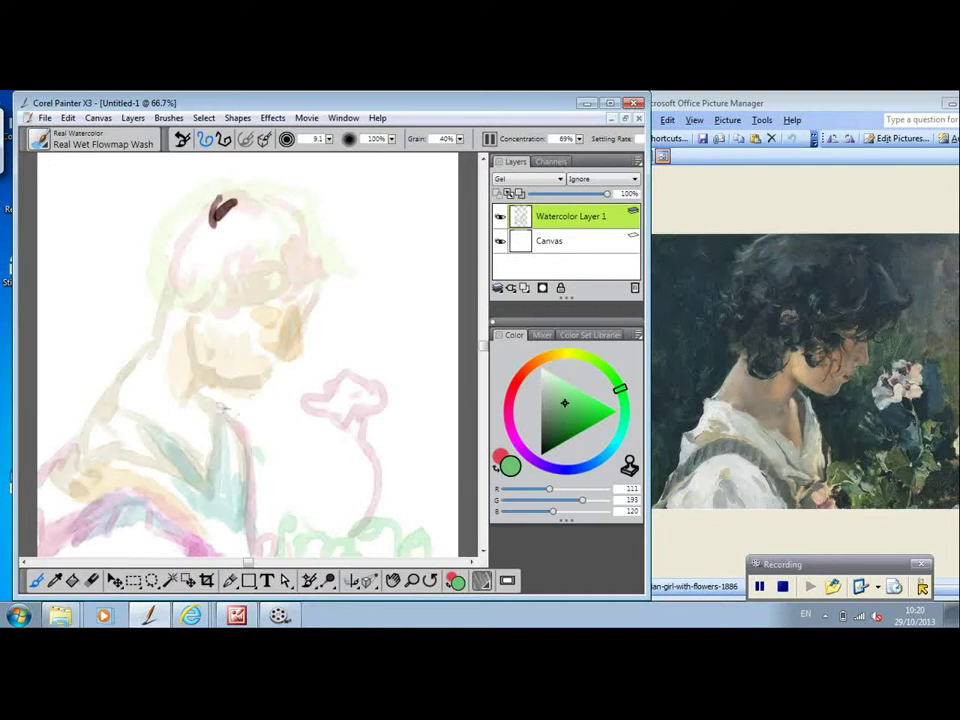
left_click_drag(251, 433, 270, 548)
left_click_drag(240, 520, 213, 498)
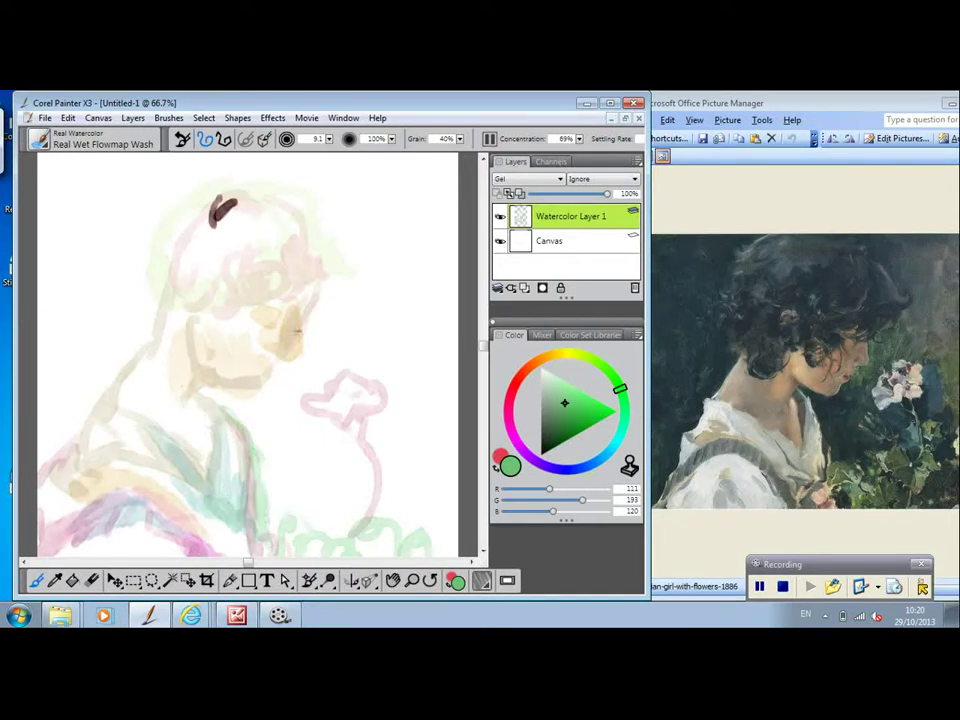
Paint curly orange strokes (RGB 225, 161, 131) around the hair's fringe, crown and back, and along the nape.
left_click(528, 374)
mouse_move(166, 296)
left_mouse_down()
mouse_move(104, 365)
mouse_move(86, 425)
mouse_move(104, 362)
mouse_move(160, 330)
mouse_move(145, 379)
mouse_move(178, 220)
mouse_move(125, 265)
mouse_move(150, 230)
mouse_move(185, 300)
mouse_move(270, 275)
mouse_move(294, 240)
mouse_move(258, 248)
mouse_move(248, 282)
mouse_move(278, 262)
mouse_move(296, 210)
mouse_move(349, 268)
mouse_move(305, 294)
left_mouse_up()
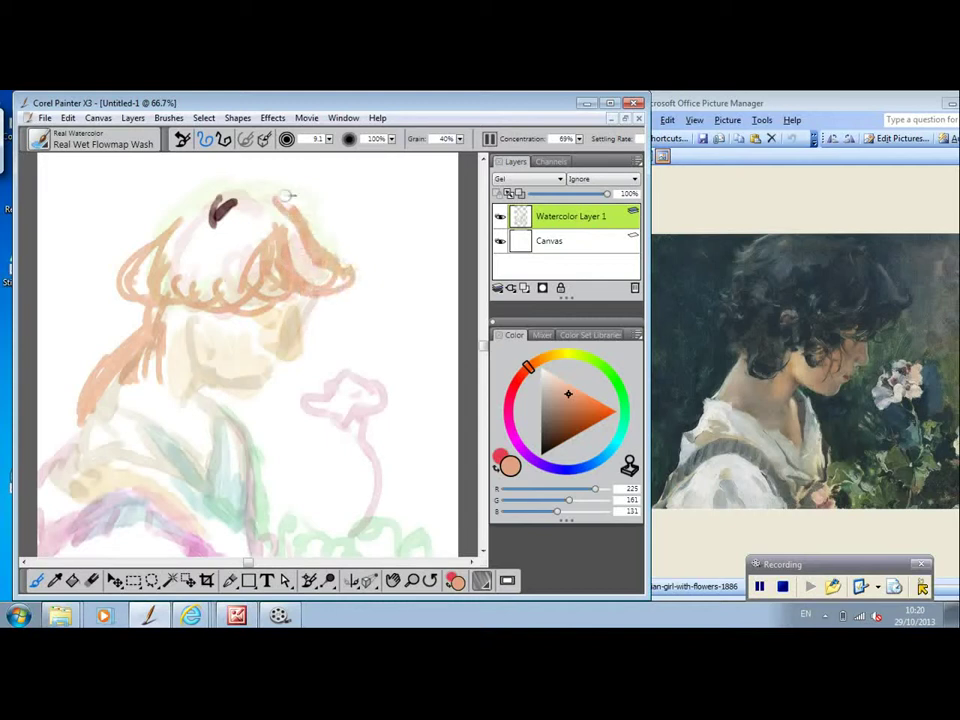
mouse_move(297, 200)
left_mouse_down()
mouse_move(255, 197)
mouse_move(256, 187)
mouse_move(302, 204)
mouse_move(253, 176)
mouse_move(200, 183)
mouse_move(183, 218)
mouse_move(158, 237)
mouse_move(170, 212)
mouse_move(126, 233)
mouse_move(160, 220)
left_mouse_up()
mouse_move(120, 167)
left_mouse_down()
mouse_move(120, 150)
mouse_move(100, 250)
left_mouse_up()
left_click_drag(138, 339, 102, 402)
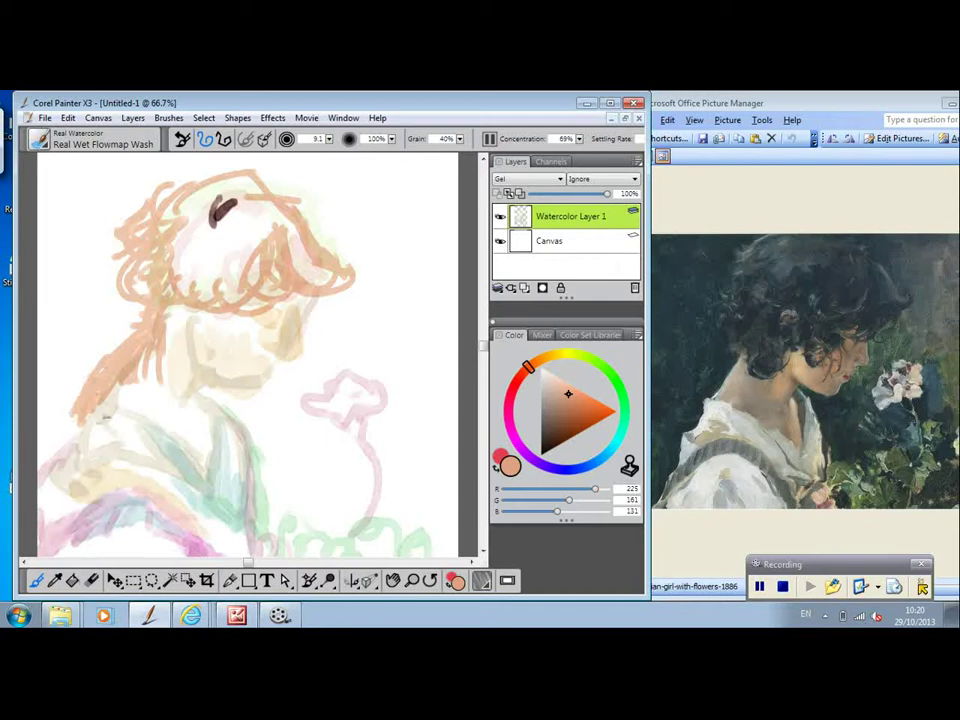
Paint green (RGB 86, 182, 104) strokes along the back of the collar and over the shoulder.
left_click(622, 393)
left_click(569, 409)
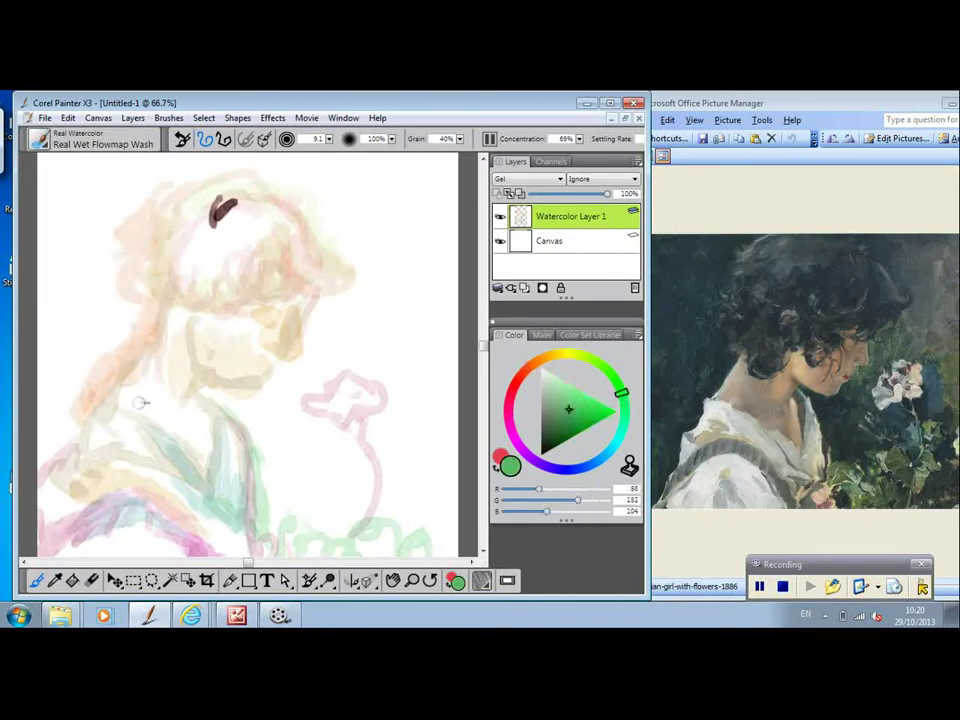
mouse_move(64, 398)
left_mouse_down()
mouse_move(86, 450)
mouse_move(84, 423)
mouse_move(93, 419)
mouse_move(83, 424)
mouse_move(119, 451)
left_mouse_up()
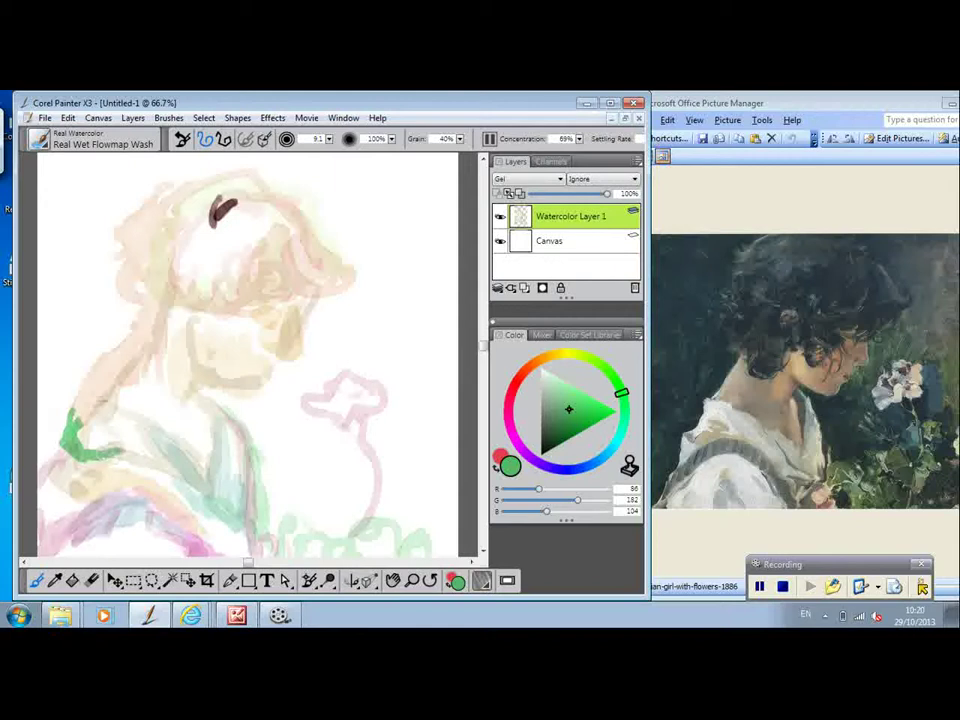
mouse_move(100, 399)
left_mouse_down()
mouse_move(72, 420)
mouse_move(78, 385)
mouse_move(162, 456)
left_mouse_up()
mouse_move(63, 401)
left_mouse_down()
mouse_move(25, 440)
mouse_move(27, 470)
mouse_move(27, 460)
mouse_move(57, 501)
left_mouse_up()
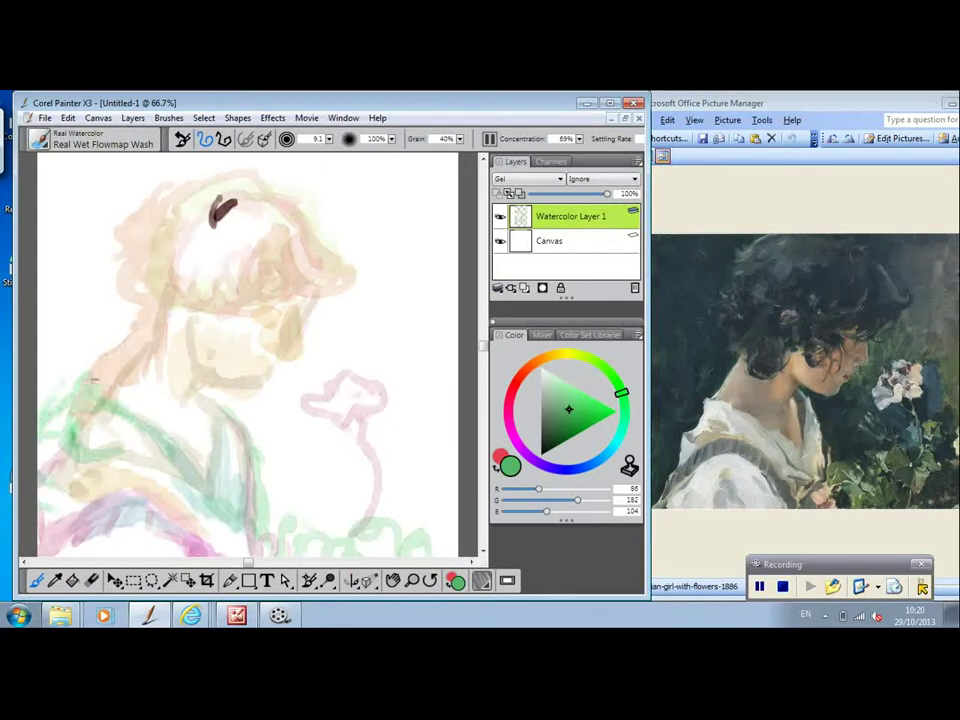
Paint green strokes along the nape and inner neckline, and down the collar and front edge of the blouse.
left_click_drag(147, 327, 93, 398)
mouse_move(140, 344)
left_mouse_down()
mouse_move(124, 390)
mouse_move(194, 453)
left_mouse_up()
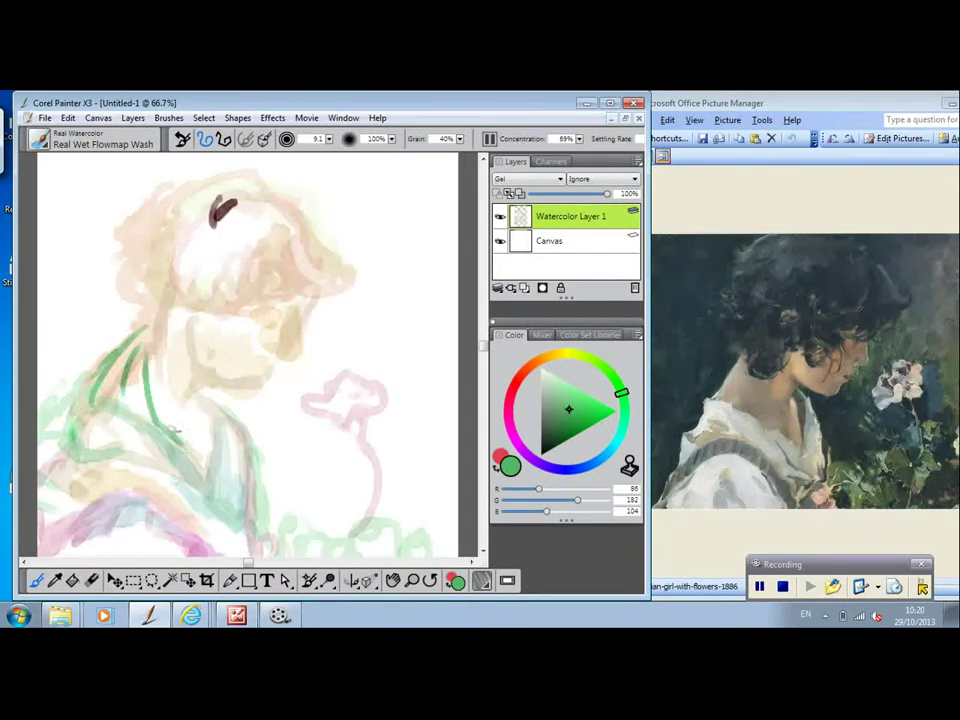
mouse_move(194, 402)
left_mouse_down()
mouse_move(206, 430)
mouse_move(201, 403)
mouse_move(213, 388)
mouse_move(200, 472)
left_mouse_up()
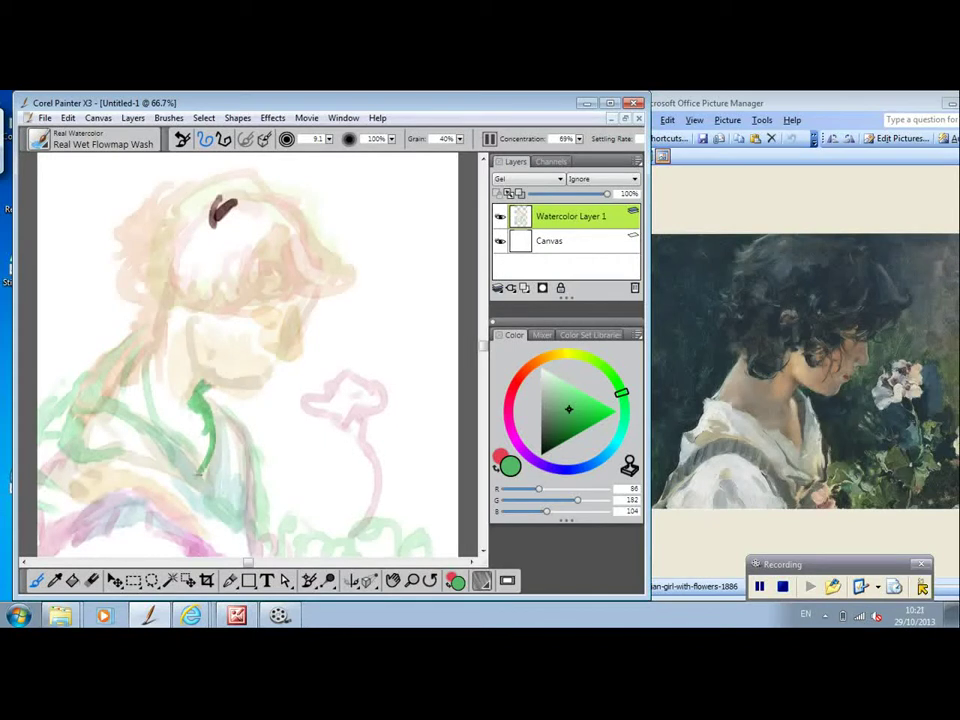
mouse_move(229, 424)
left_mouse_down()
mouse_move(255, 443)
mouse_move(271, 525)
left_mouse_up()
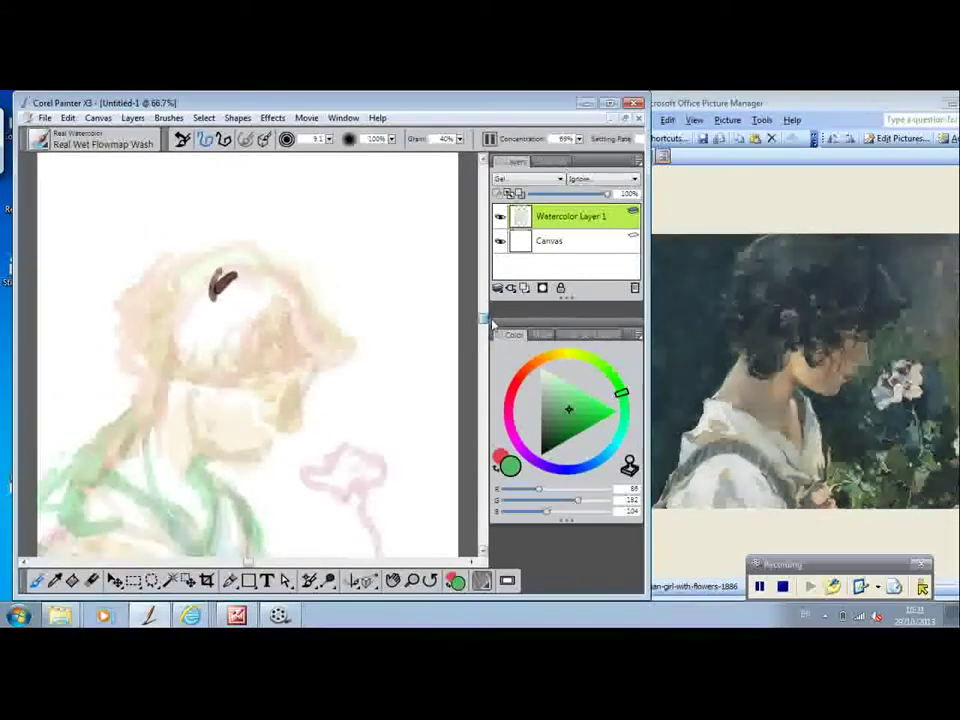
Paint green curl strokes at the back of the hair, in the locks above the fringe and along the crown.
mouse_move(190, 278)
left_mouse_down()
mouse_move(148, 306)
mouse_move(157, 317)
mouse_move(165, 311)
mouse_move(148, 351)
mouse_move(172, 339)
mouse_move(125, 357)
mouse_move(154, 381)
left_mouse_up()
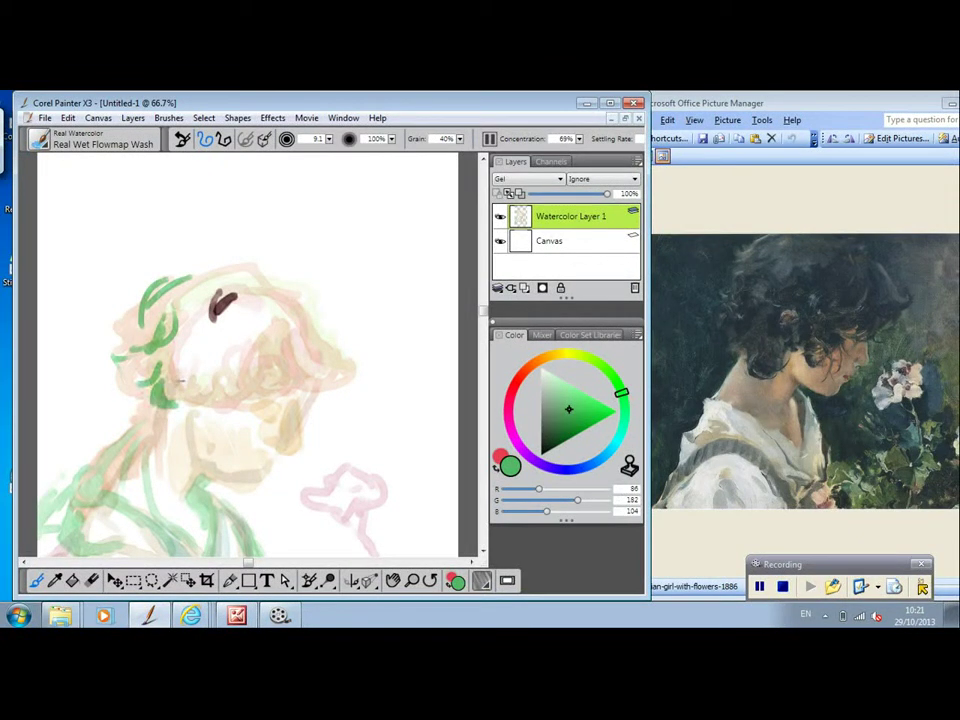
mouse_move(202, 352)
left_mouse_down()
mouse_move(249, 359)
mouse_move(256, 350)
mouse_move(262, 367)
mouse_move(283, 350)
mouse_move(270, 327)
mouse_move(286, 350)
mouse_move(293, 325)
mouse_move(283, 371)
left_mouse_up()
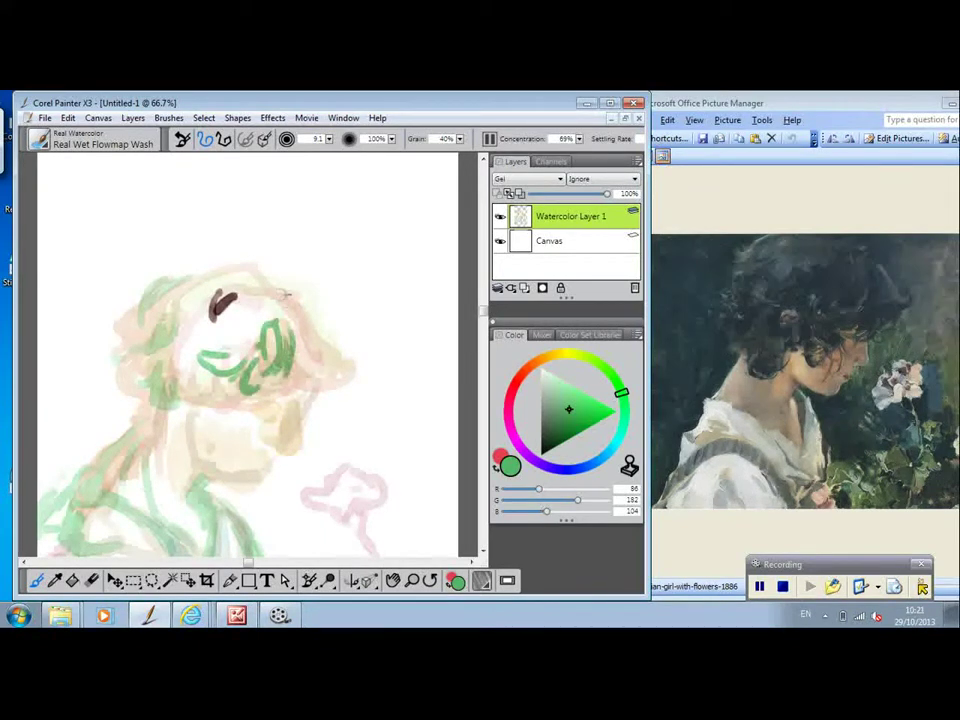
mouse_move(285, 294)
left_mouse_down()
mouse_move(262, 268)
mouse_move(300, 312)
left_mouse_up()
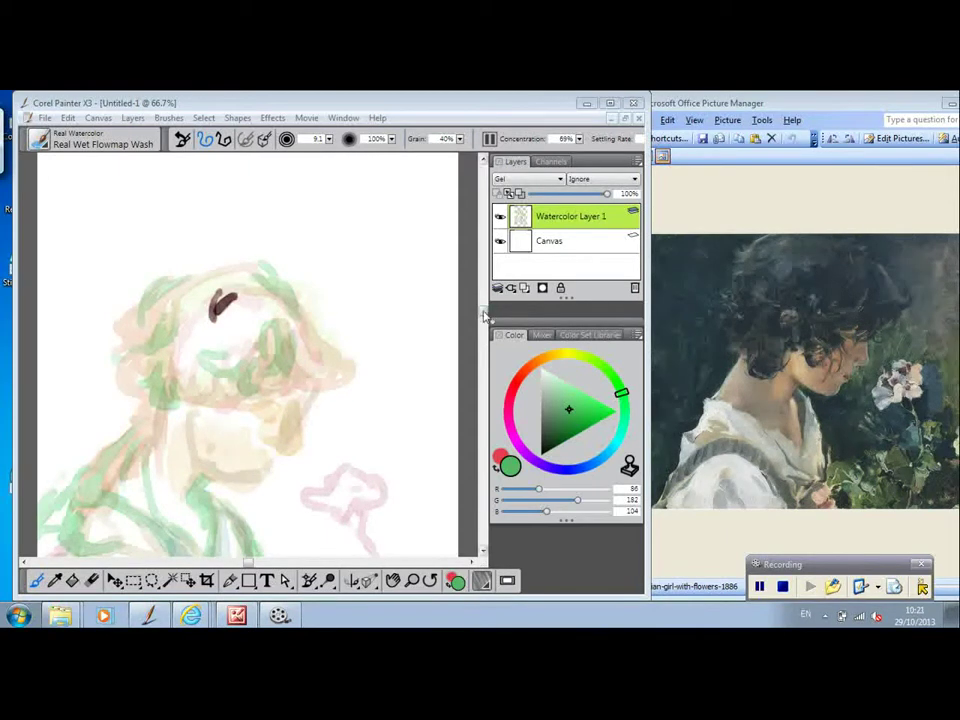
Shade the jawline and underside of the chin in green (RGB 96, 182, 86) and dab red and salmon (RGB 201, 135, 123) at the chin's front.
left_click_drag(483, 312, 483, 356)
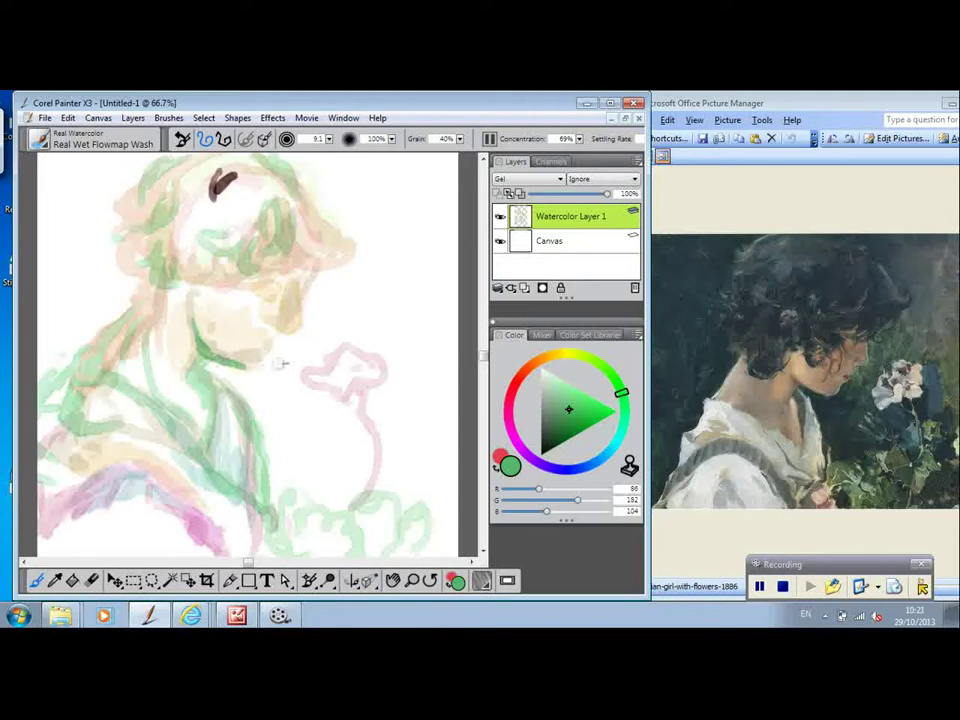
left_click(515, 388)
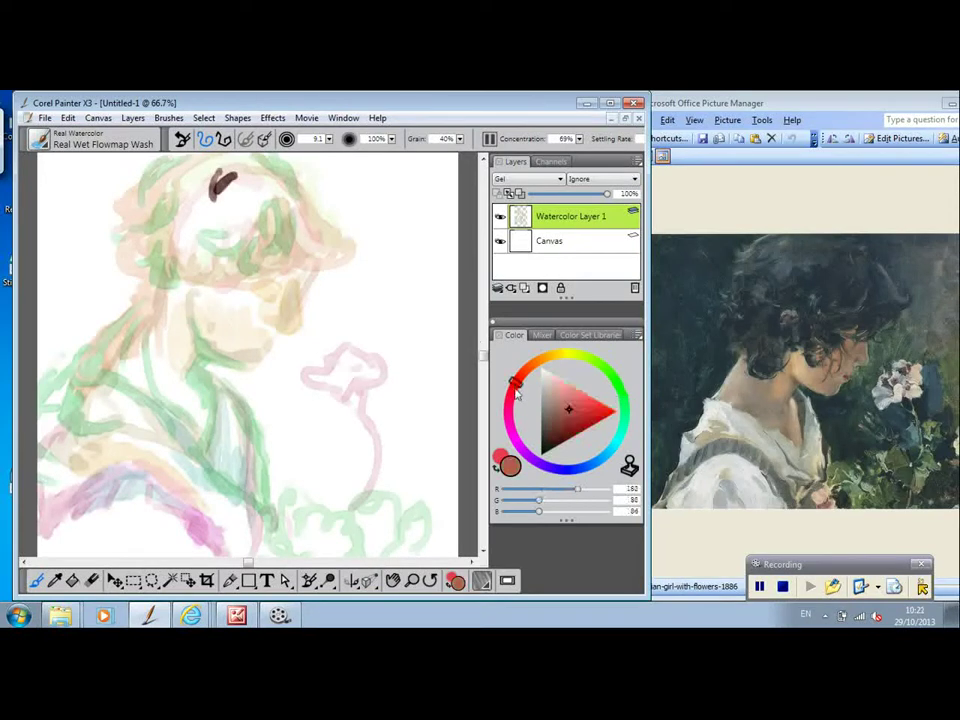
left_click(264, 345)
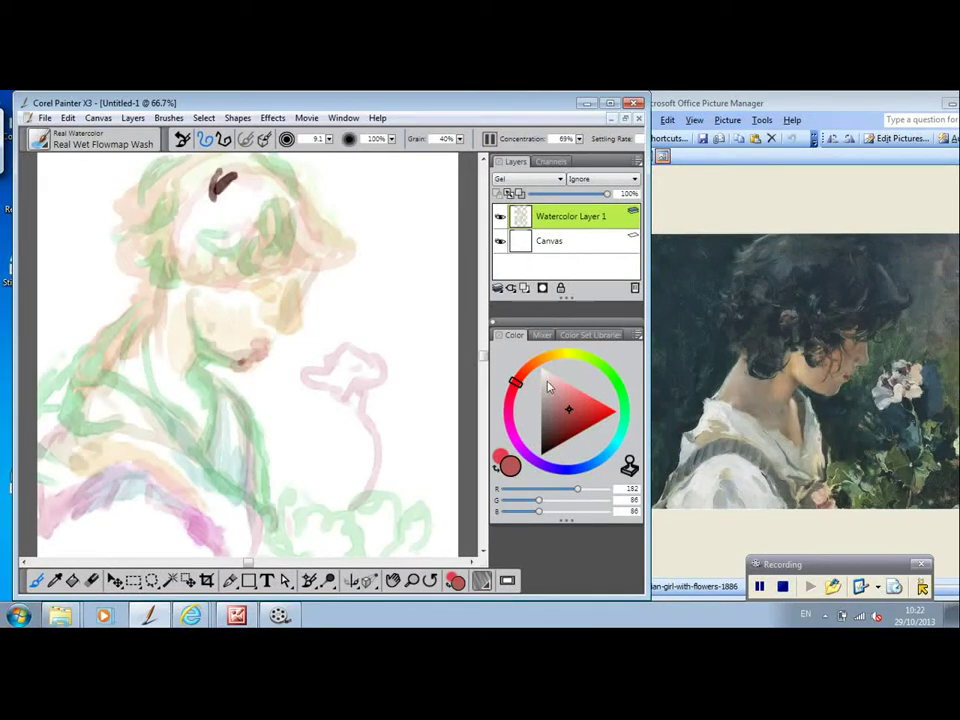
left_click(613, 378)
left_click(248, 356)
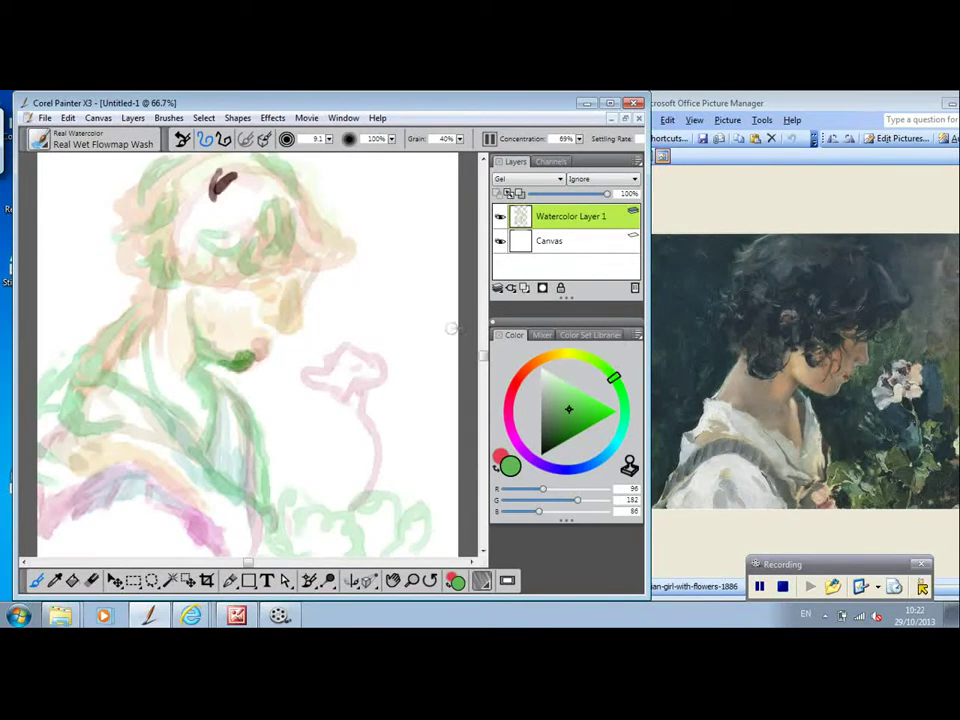
left_click(521, 376)
left_click(562, 398)
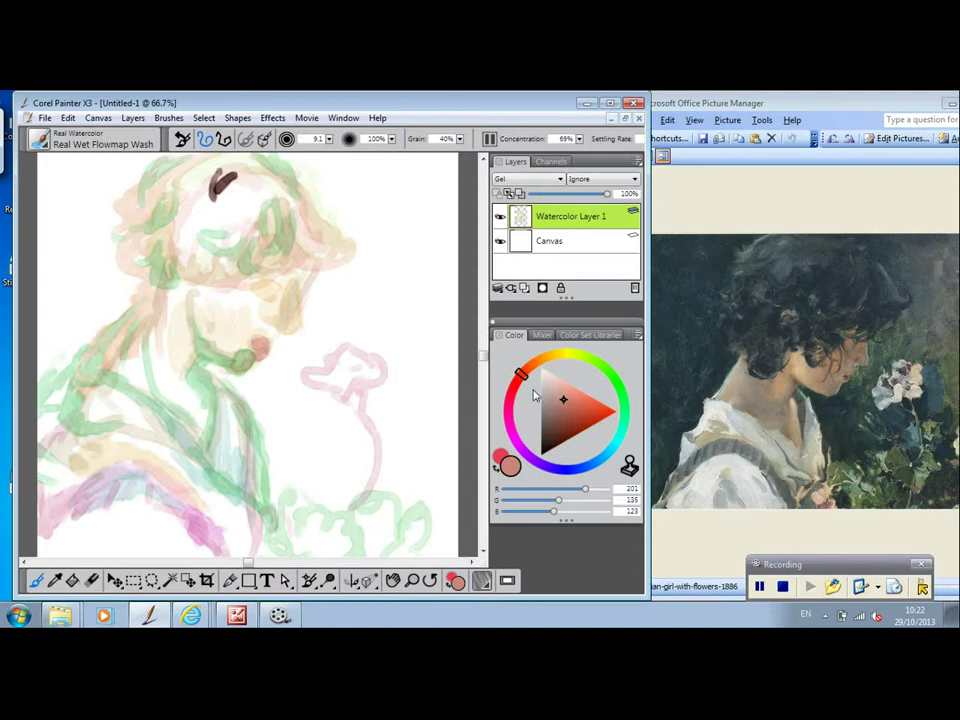
Paint a short dark violet shadow on the throat where the neck meets the collar.
left_click(556, 470)
left_click(563, 430)
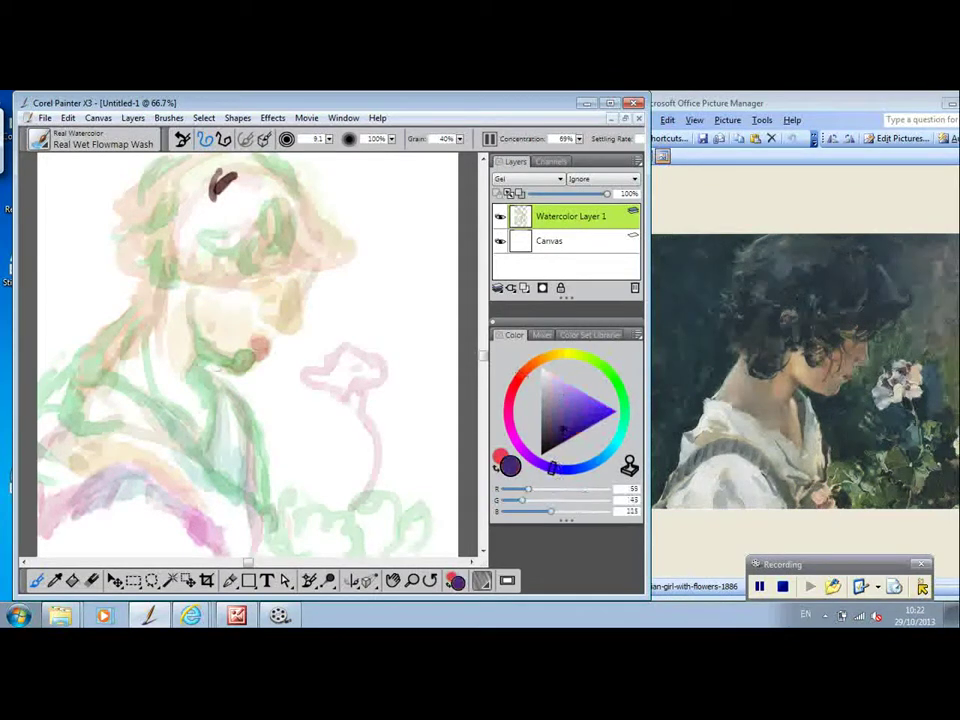
left_click_drag(190, 378, 200, 392)
Set the brush size to 43.3 and wash the nape and upper back with pink (RGB 238, 166, 222).
left_click(517, 432)
left_click(561, 385)
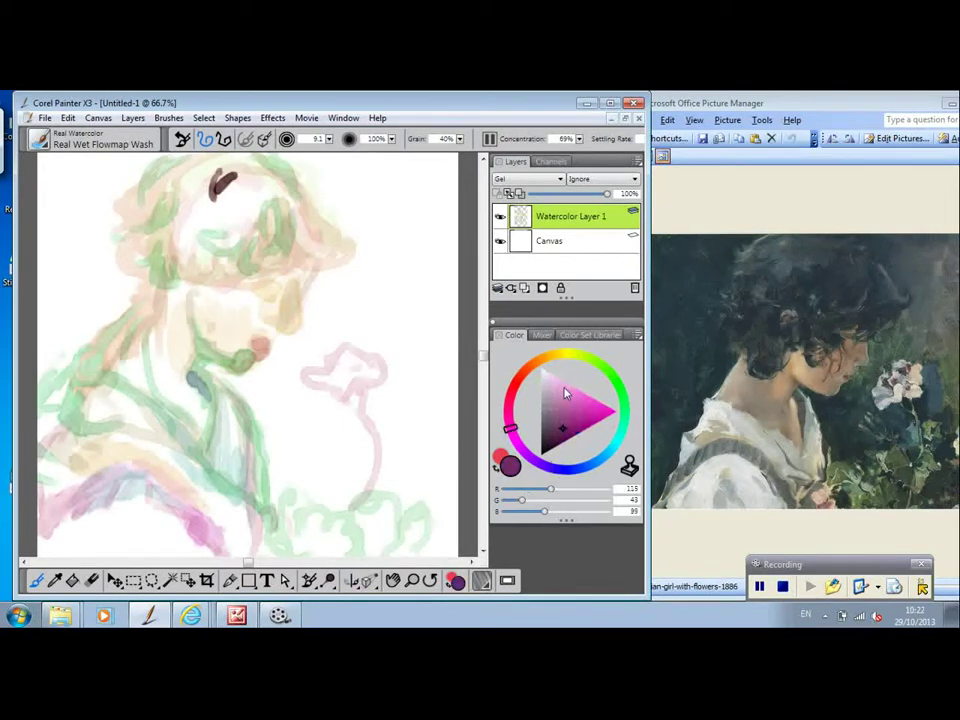
mouse_move(330, 139)
left_mouse_down()
mouse_move(200, 148)
mouse_move(353, 155)
left_mouse_up()
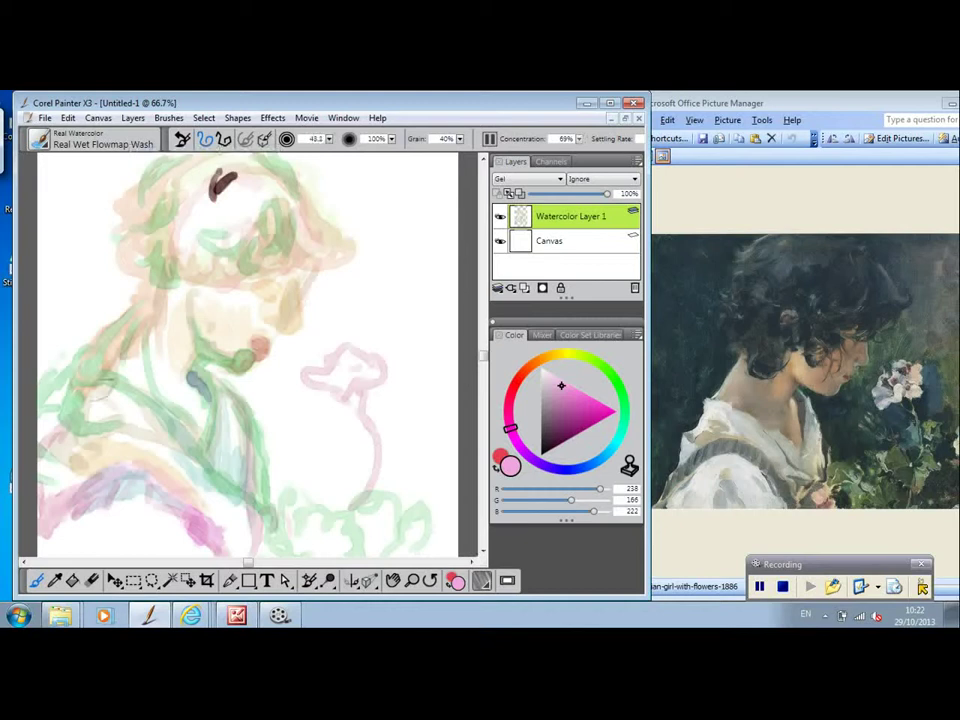
mouse_move(132, 350)
left_mouse_down()
mouse_move(138, 366)
mouse_move(167, 317)
mouse_move(104, 371)
mouse_move(141, 343)
mouse_move(161, 347)
mouse_move(161, 299)
left_mouse_up()
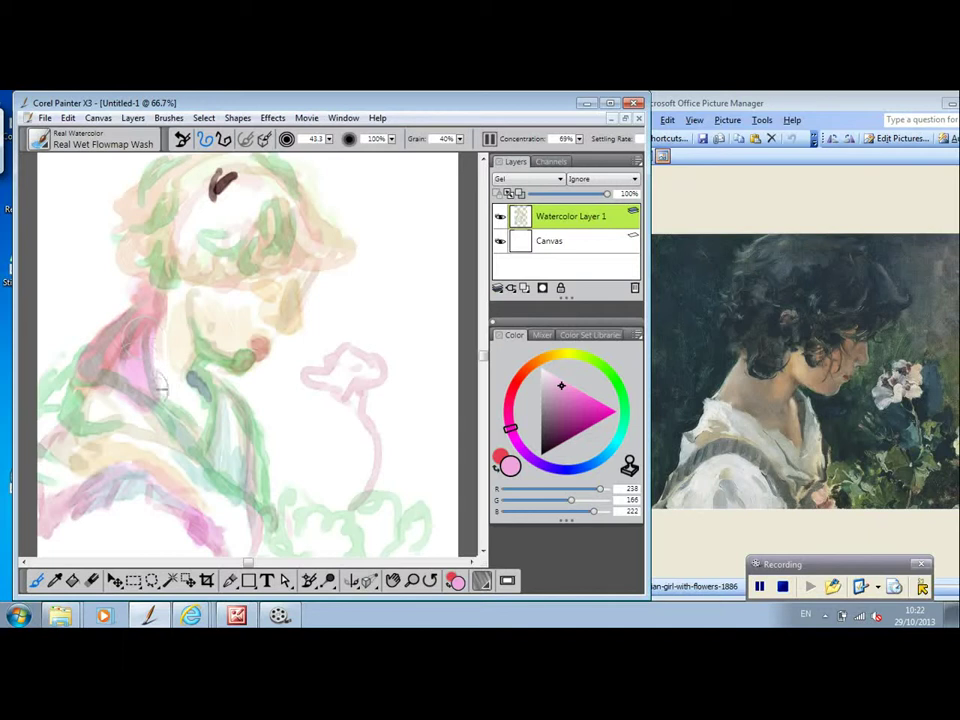
Wash the side of the neck with yellow (RGB 212, 215, 109) and the lower neck and neckline with olive (RGB 166, 169, 77).
left_click(568, 358)
left_click(572, 399)
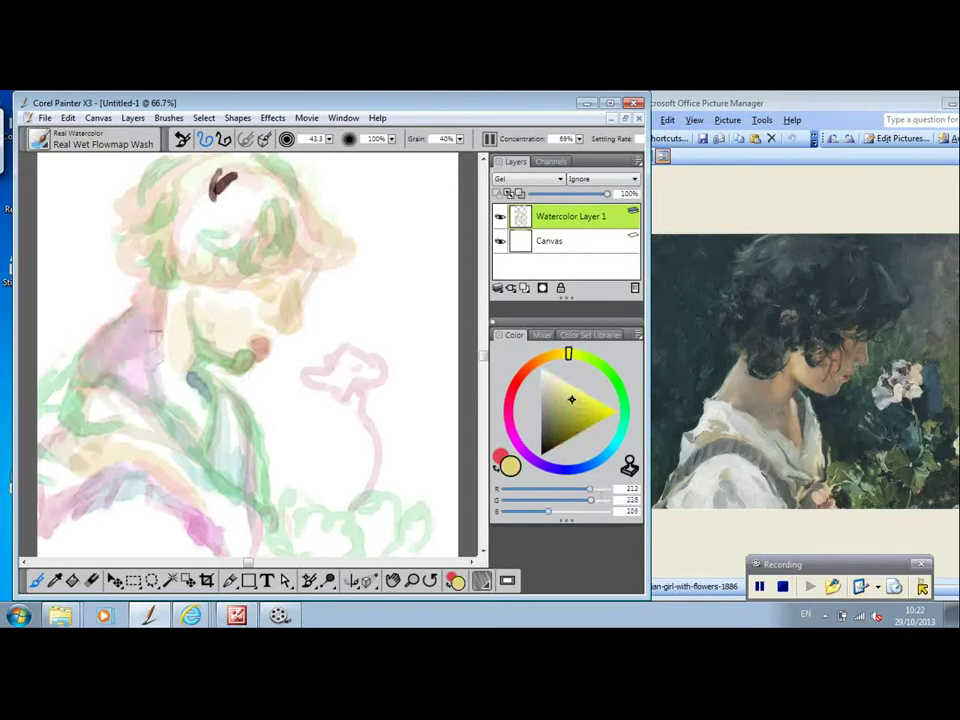
mouse_move(154, 332)
left_mouse_down()
mouse_move(180, 312)
mouse_move(193, 324)
mouse_move(178, 305)
mouse_move(188, 392)
left_mouse_up()
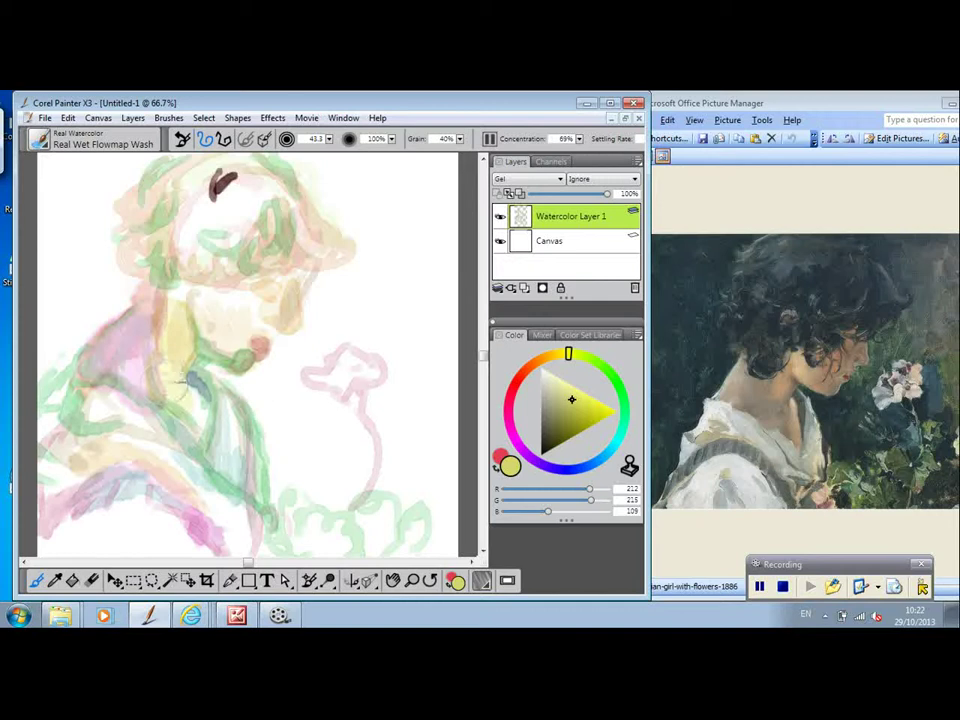
left_click(569, 412)
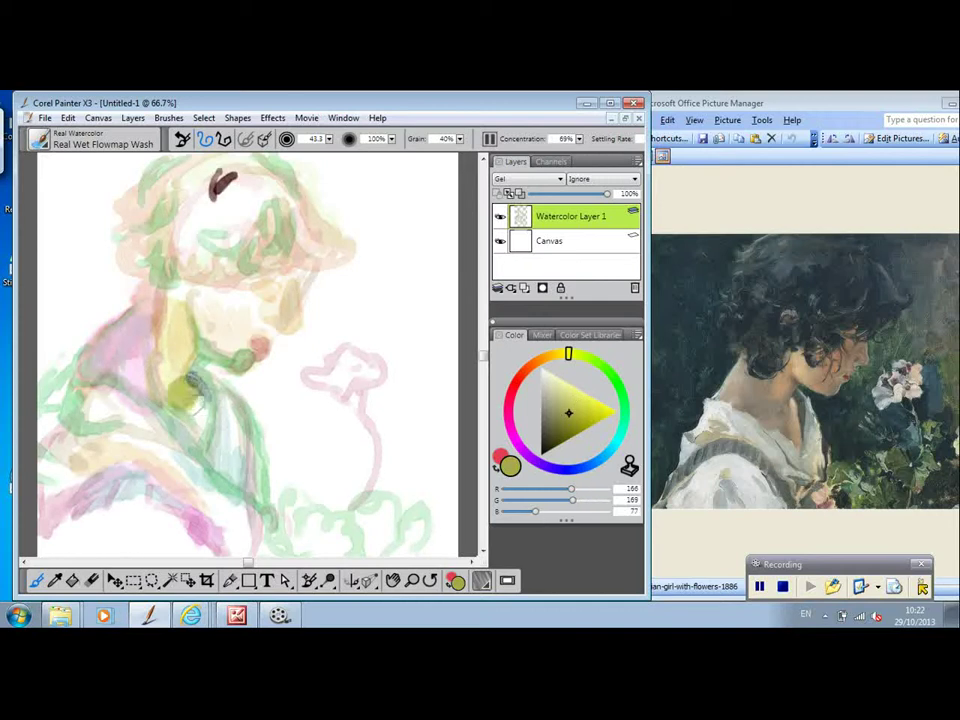
mouse_move(185, 393)
left_mouse_down()
mouse_move(172, 388)
mouse_move(211, 445)
left_mouse_up()
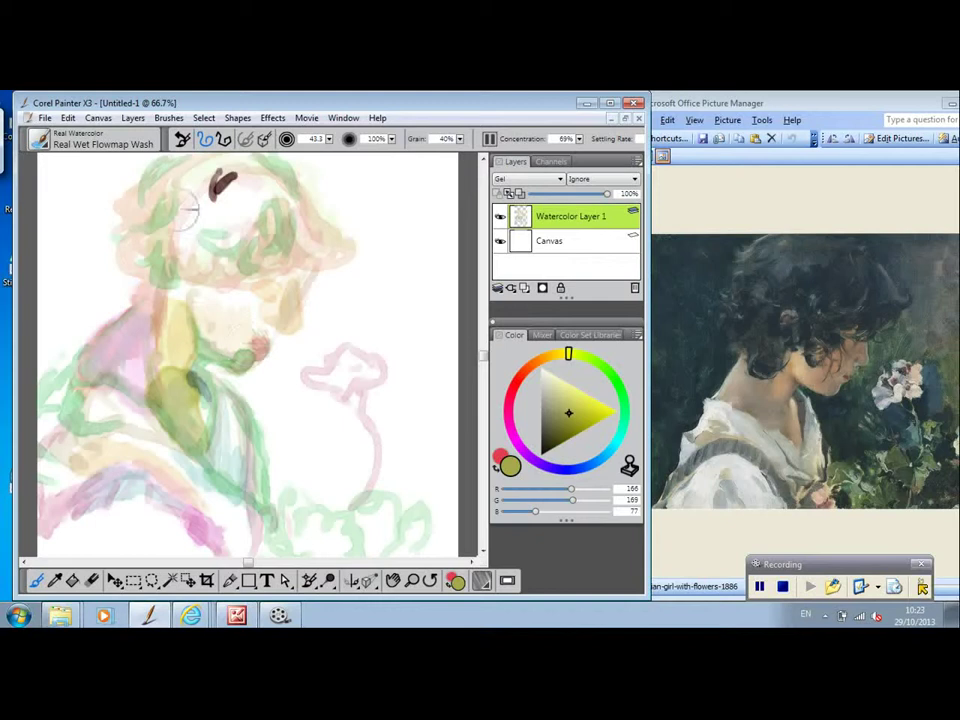
left_click(44, 143)
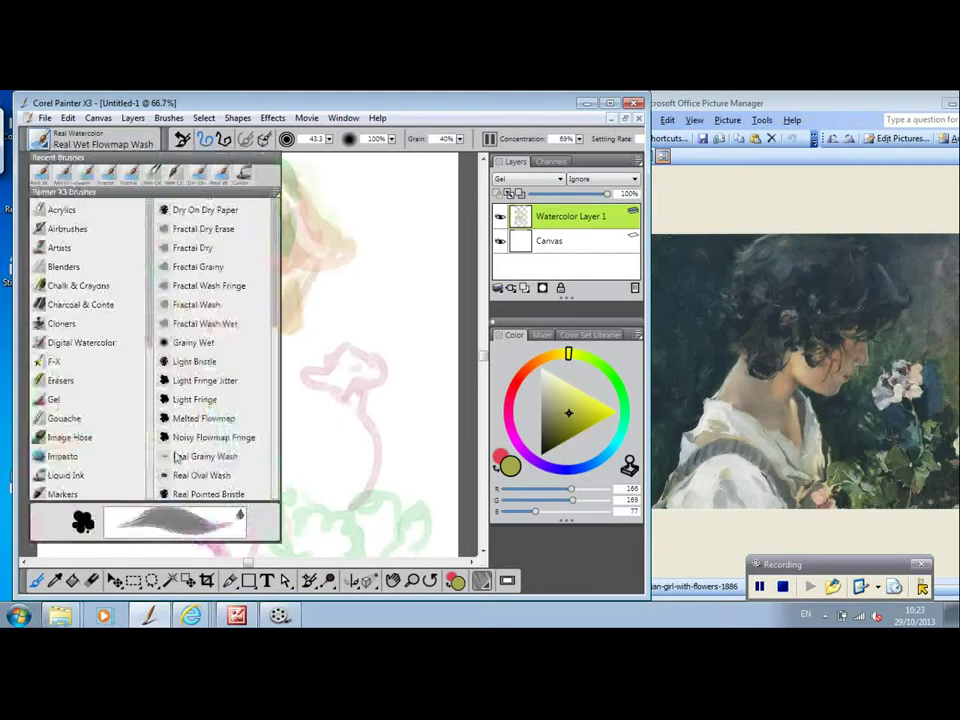
left_click_drag(279, 343, 279, 428)
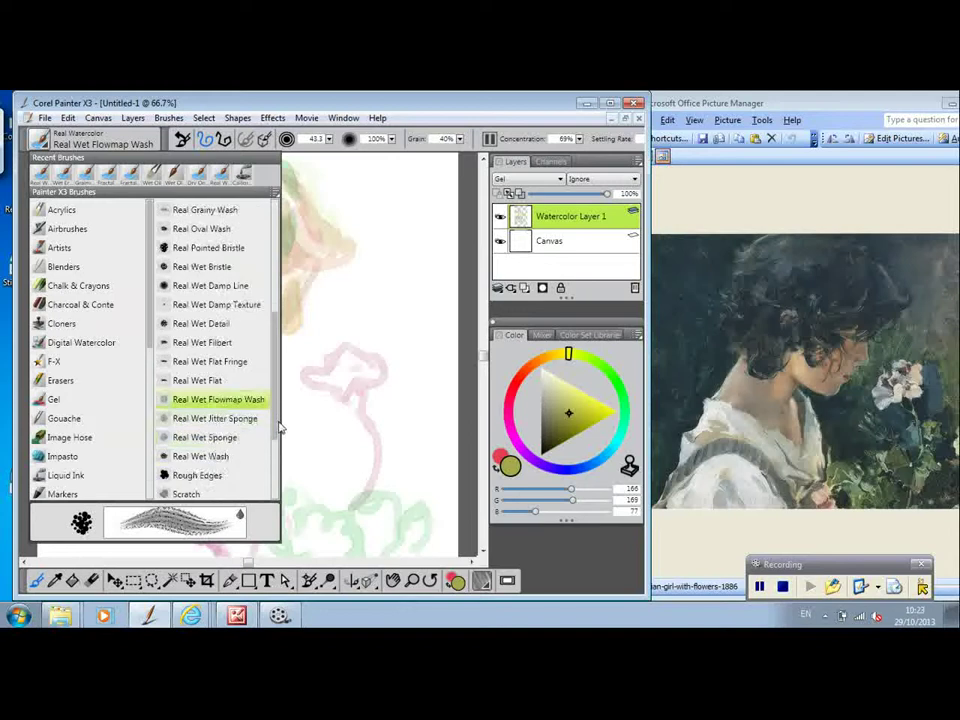
left_click(234, 454)
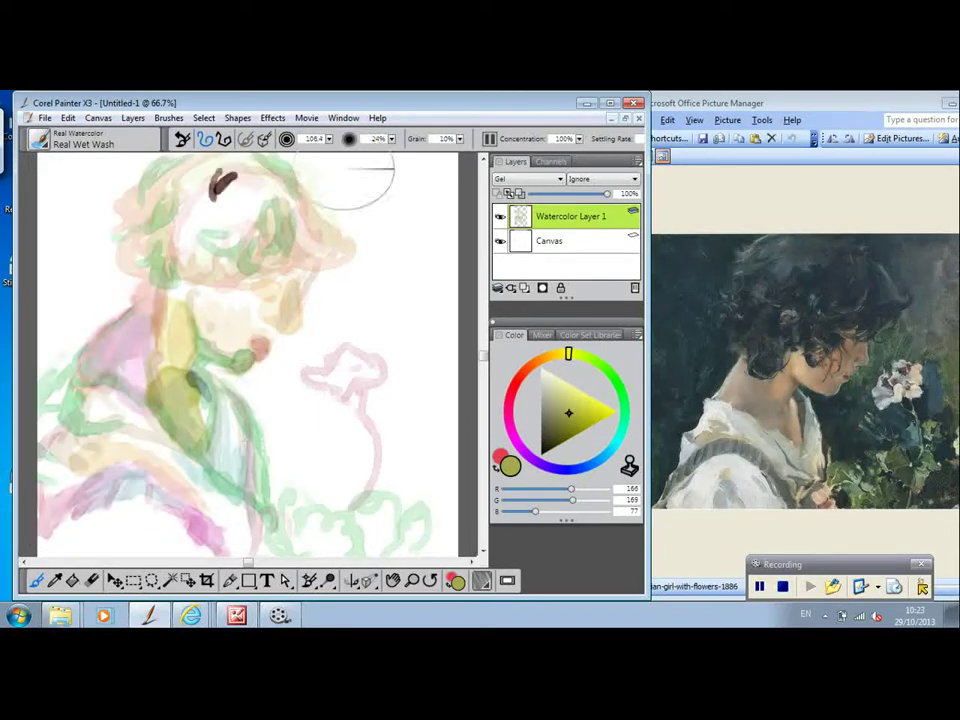
left_click_drag(328, 139, 178, 149)
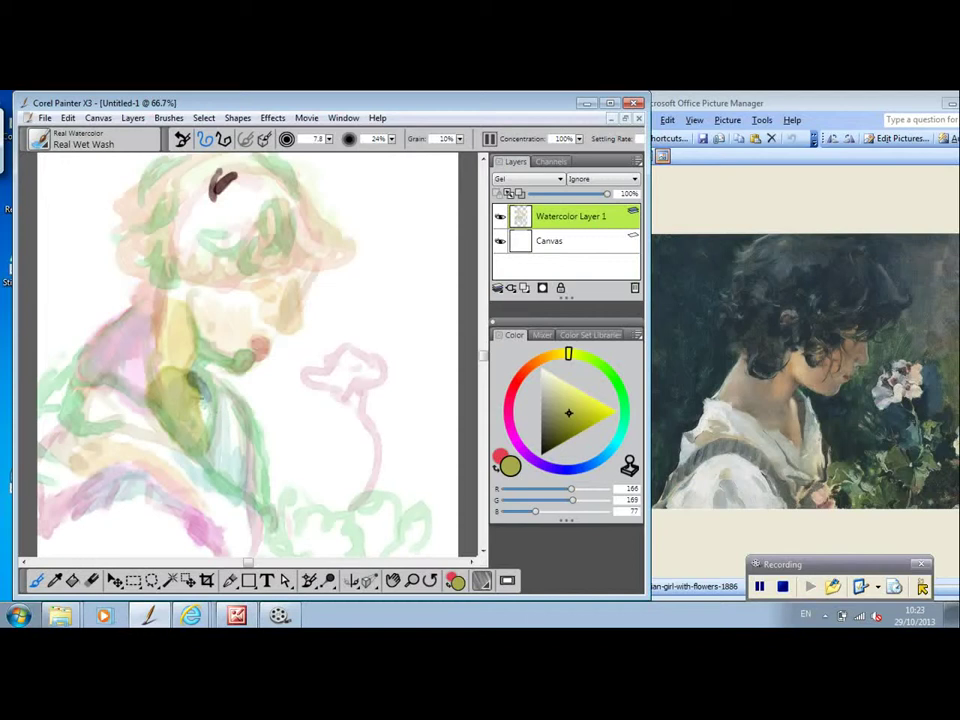
Choose the Real Watercolor Wet Eraser brush and set its size to 10.6 and opacity to 38%.
left_click(38, 140)
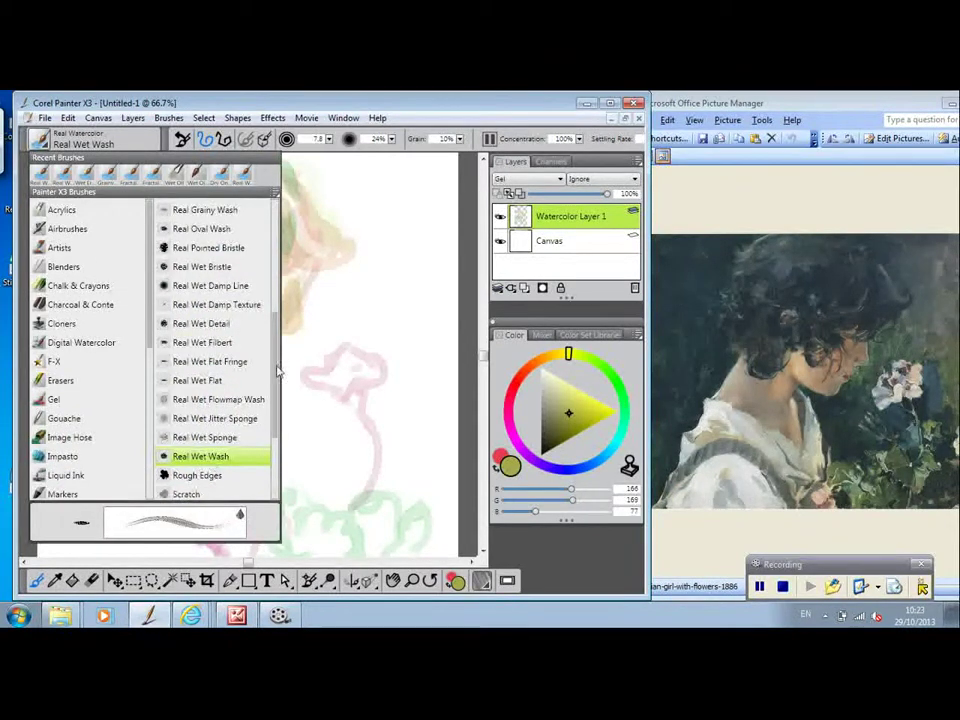
scroll(278, 428, "down", 2)
left_click(196, 437)
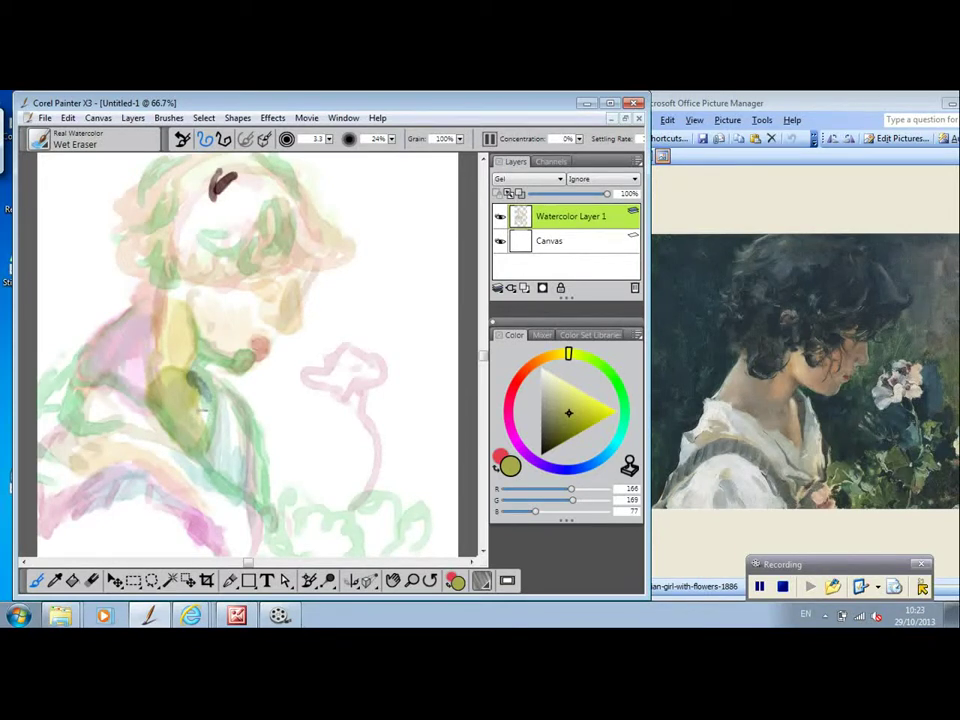
left_click(329, 139)
left_click(185, 147)
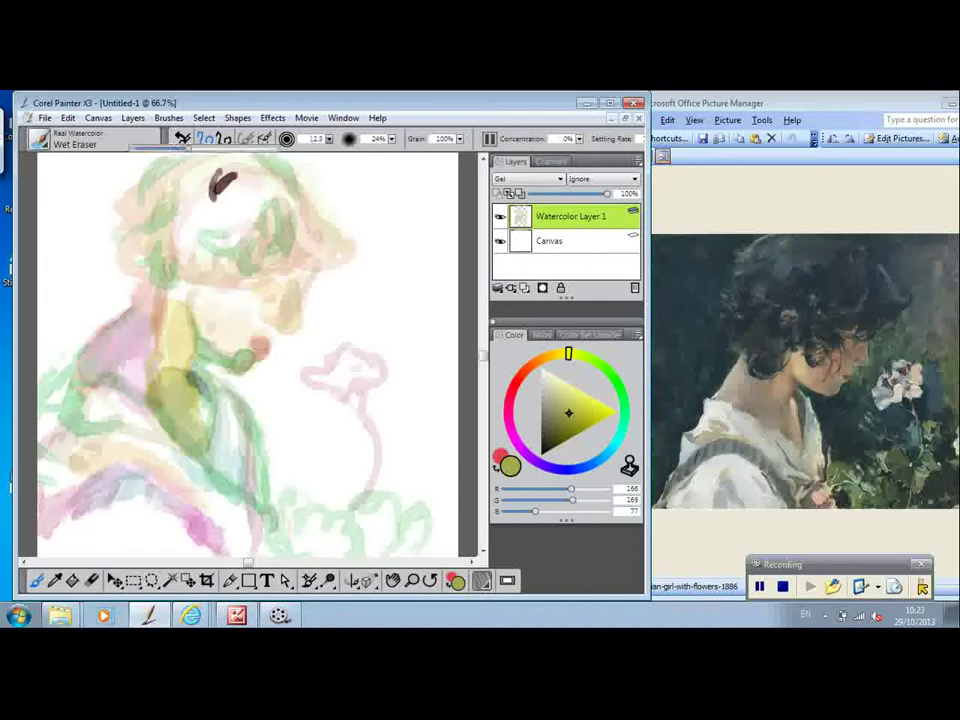
left_click(392, 141)
left_click(384, 160)
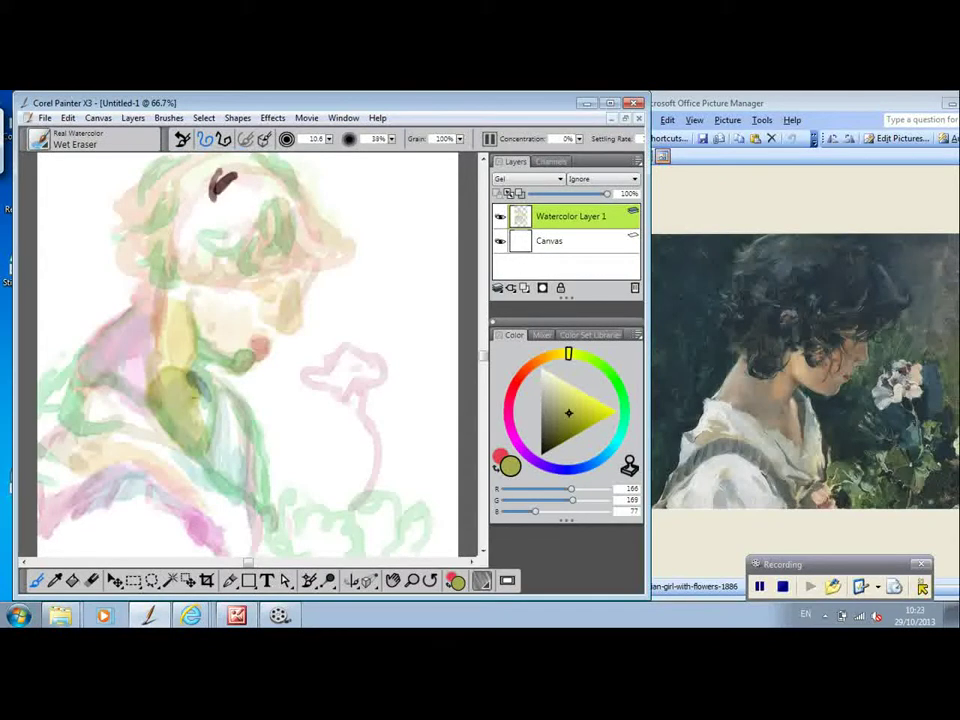
Lift light areas with the Wet Eraser on the throat, neck, collar, blouse front and sleeve, and touch up the flower.
left_click_drag(194, 380, 200, 388)
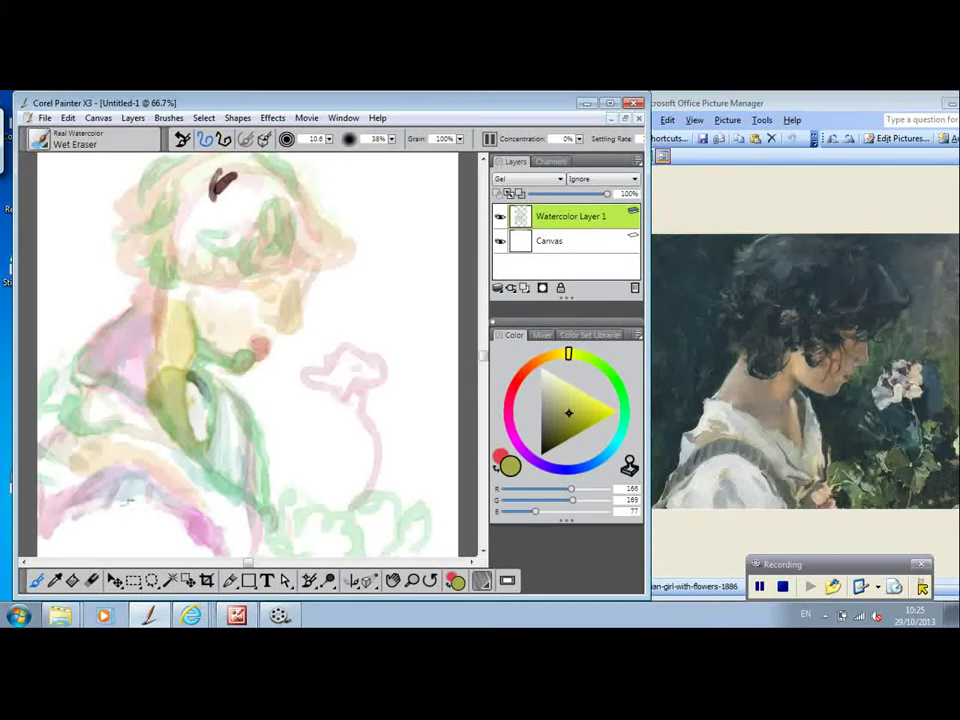
left_click_drag(139, 508, 206, 550)
left_click_drag(97, 400, 133, 429)
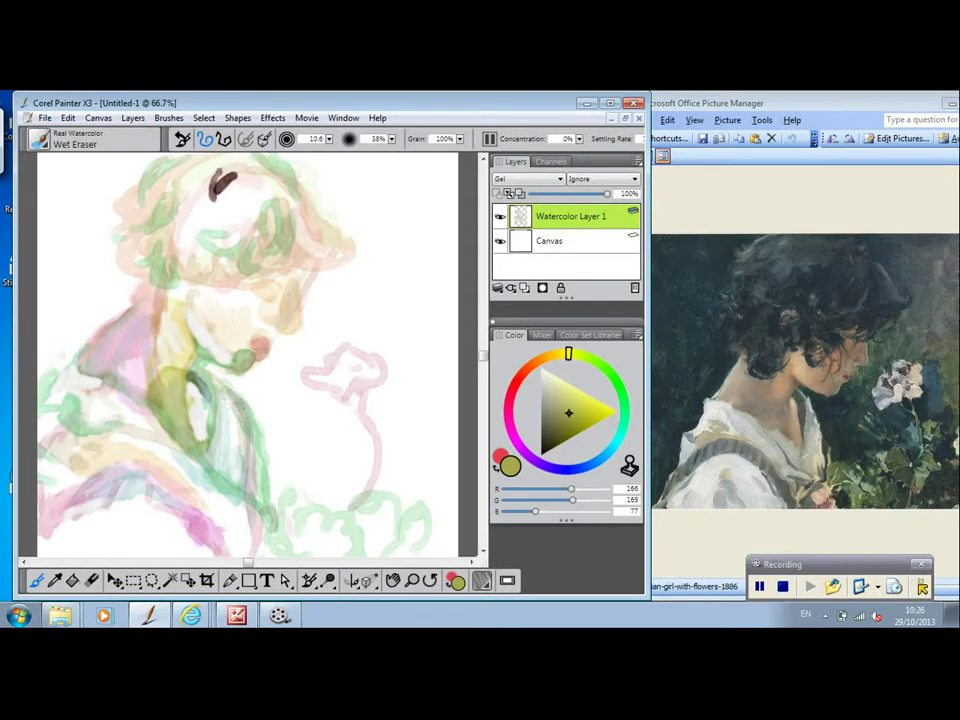
left_click_drag(222, 385, 229, 433)
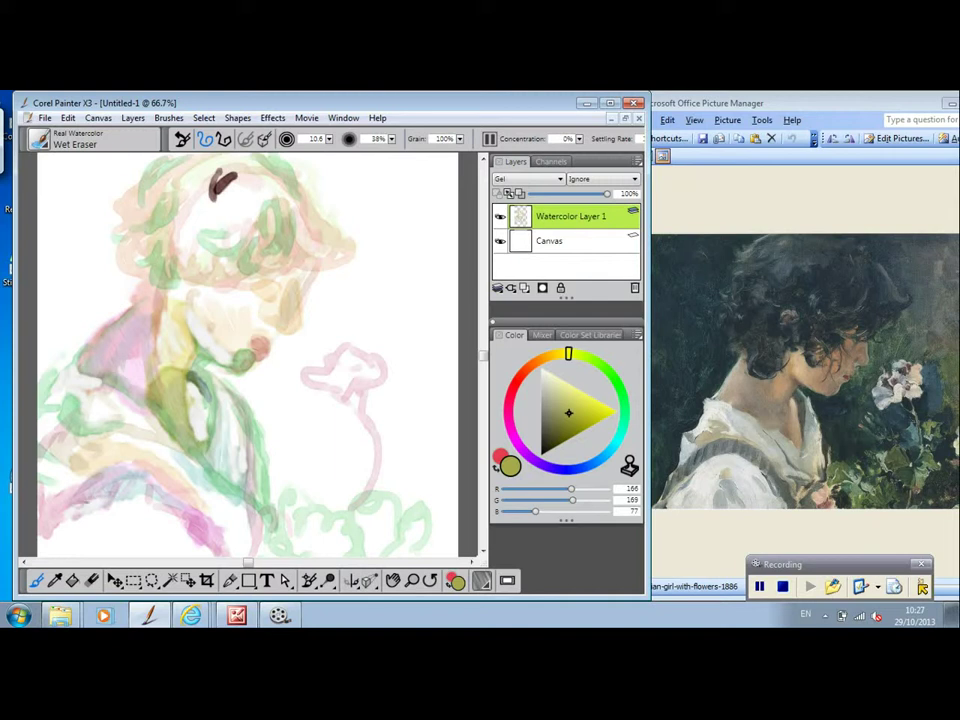
mouse_move(88, 501)
left_mouse_down()
mouse_move(144, 499)
mouse_move(139, 491)
left_mouse_up()
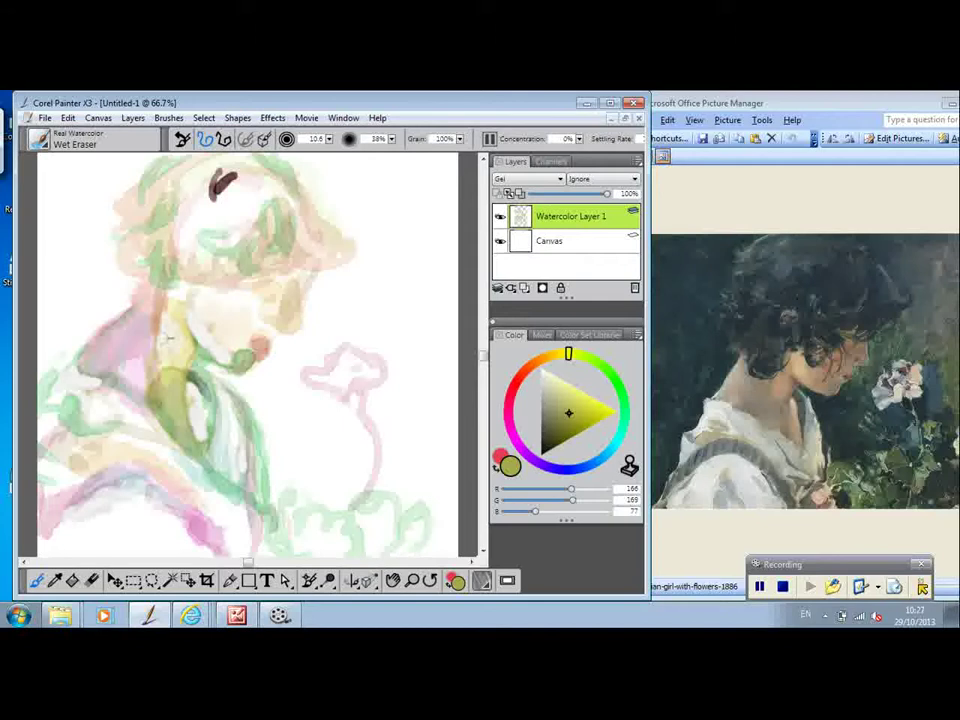
left_click_drag(166, 348, 152, 356)
left_click_drag(316, 384, 325, 389)
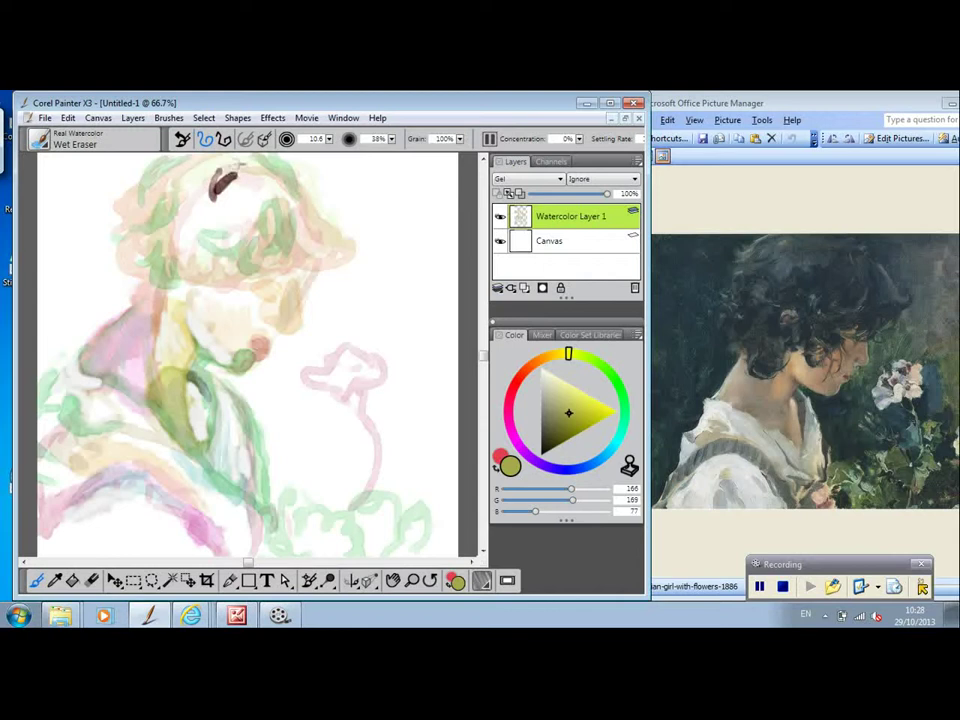
Lift the crown of the hair with the Wet Eraser and switch to the Real Watercolor Wet On Wet Paper brush.
mouse_move(236, 166)
left_mouse_down()
mouse_move(216, 188)
mouse_move(228, 176)
mouse_move(222, 182)
left_mouse_up()
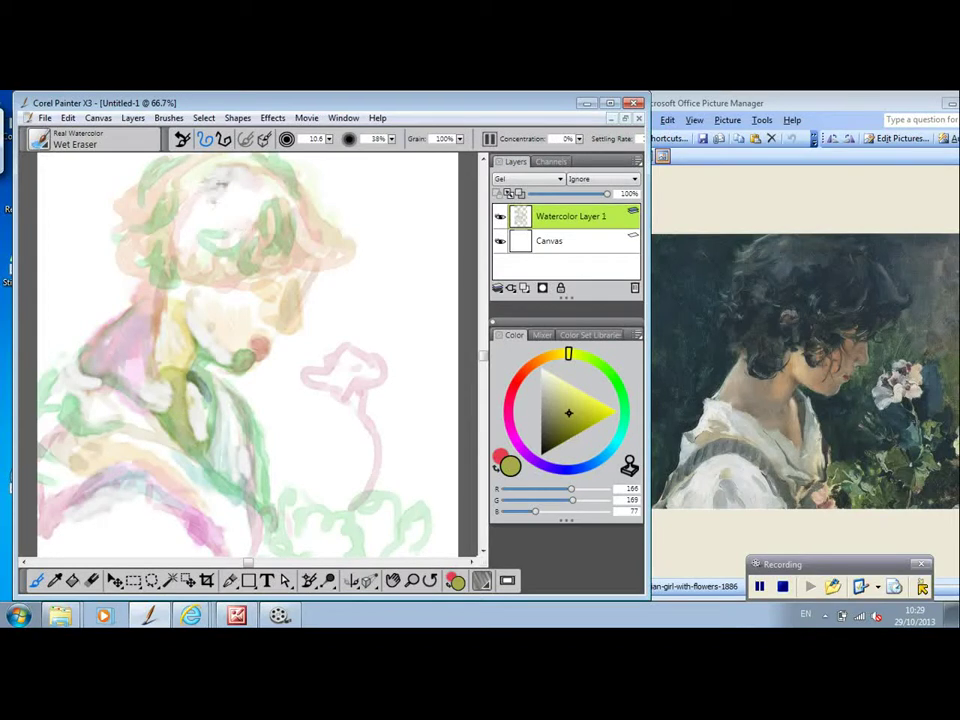
left_click(40, 140)
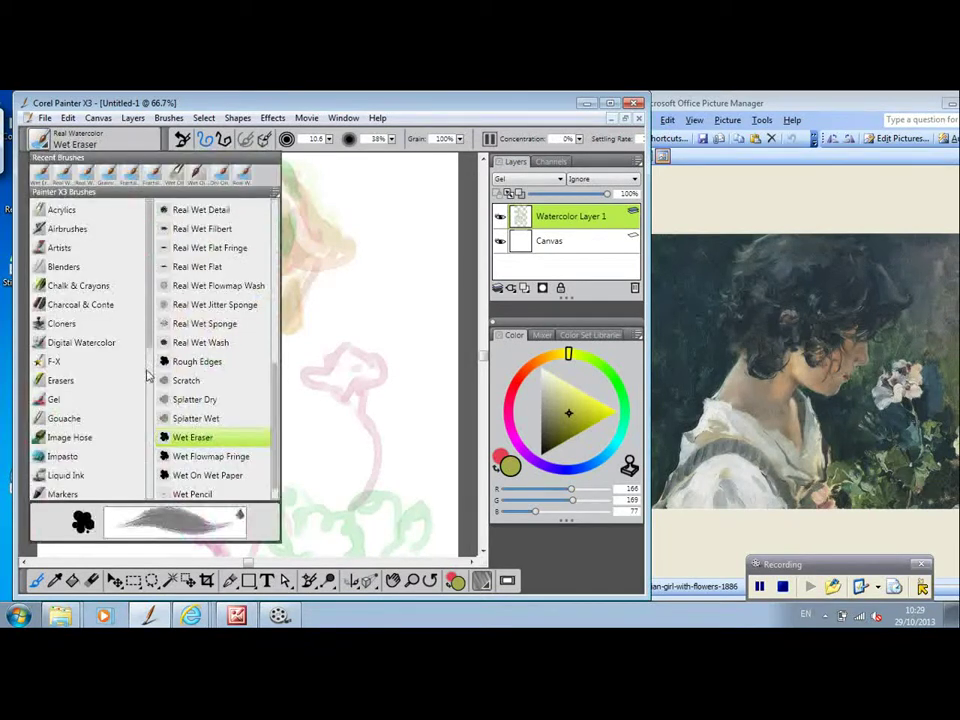
left_click(195, 418)
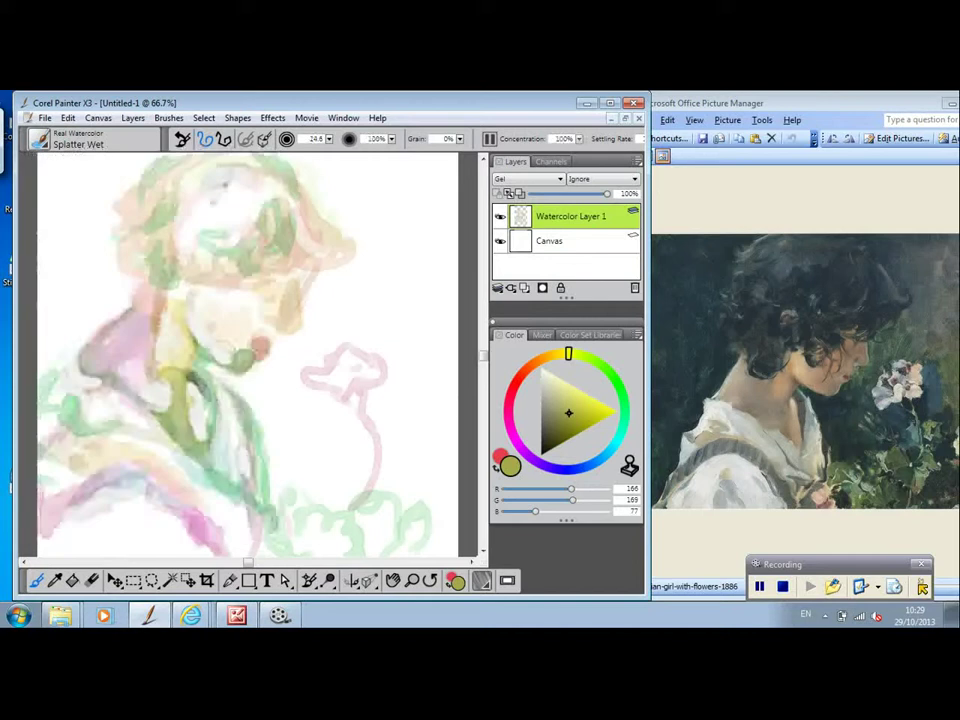
left_click(40, 140)
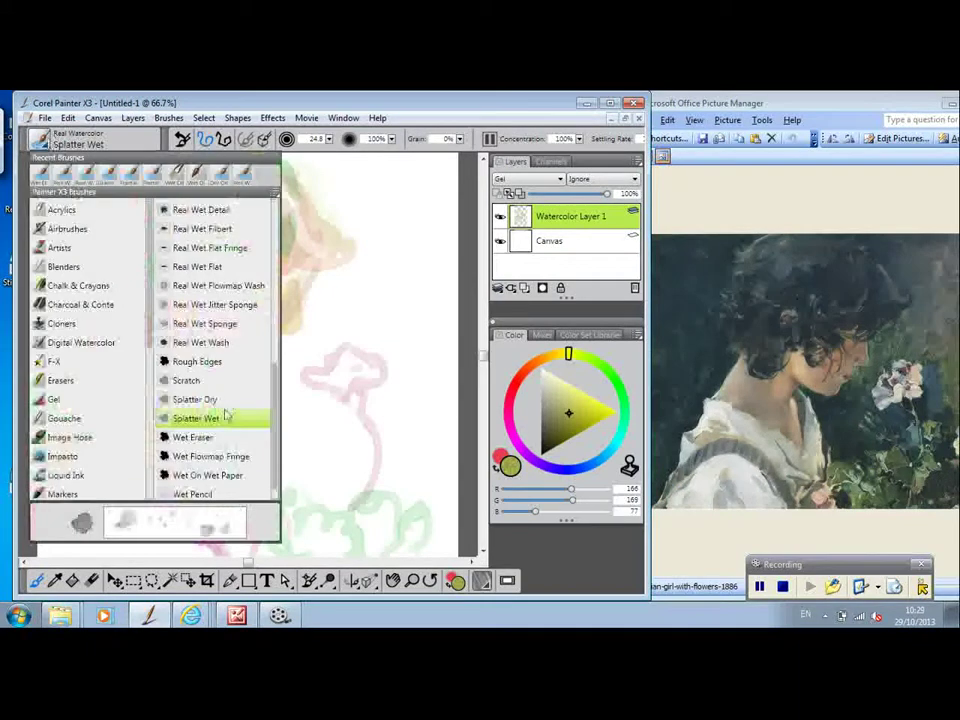
scroll(279, 414, "down", 1)
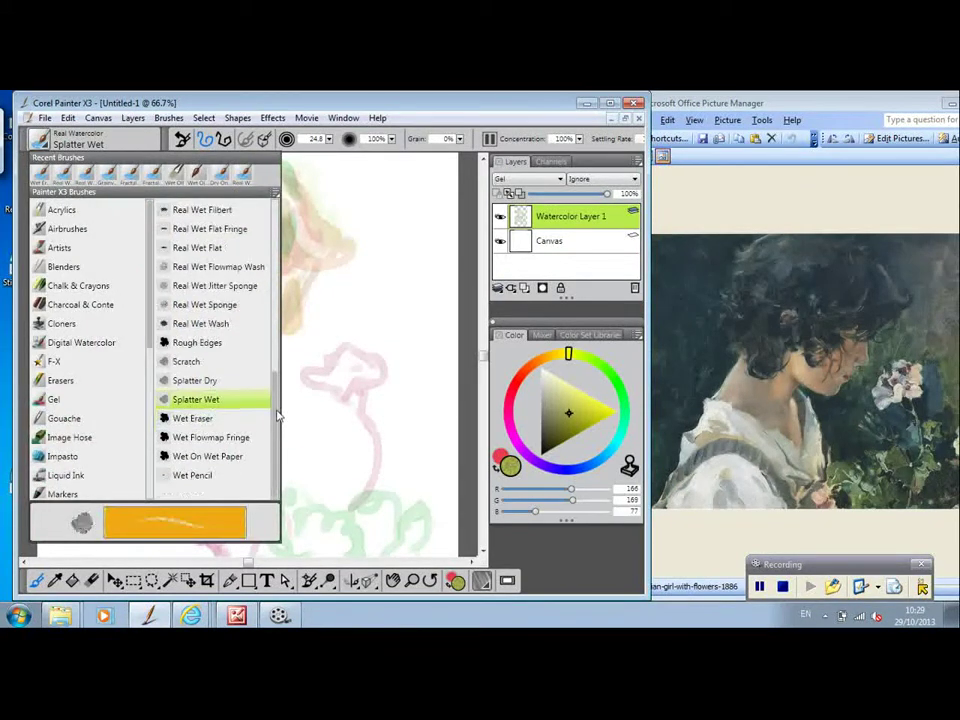
left_click(210, 456)
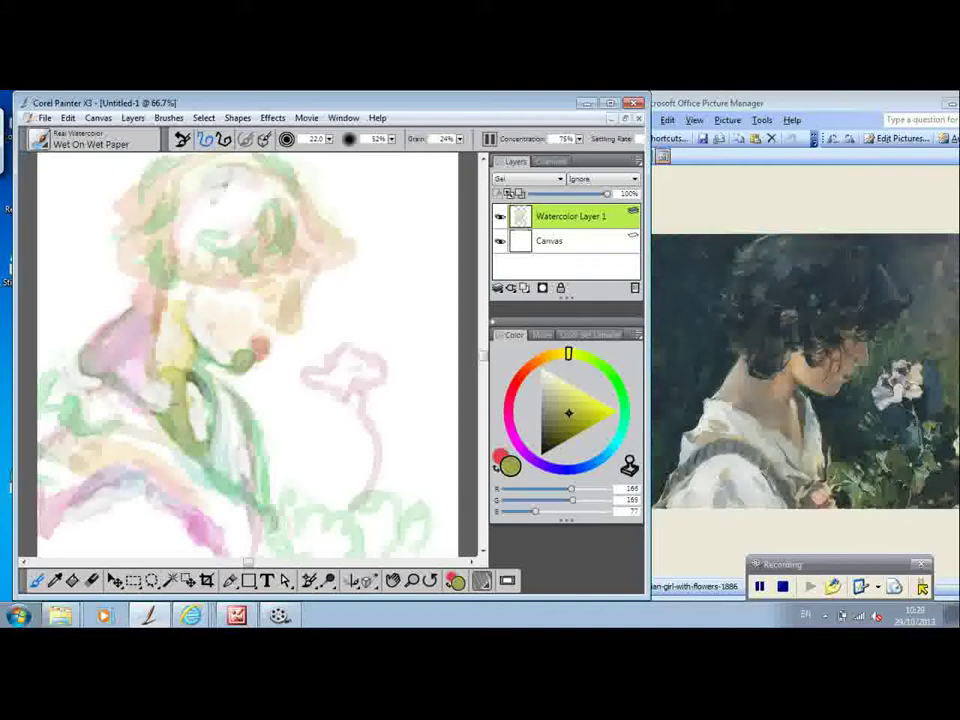
Pick a light peach (RGB 231, 192, 165) and wash it over the olive area of the lower neckline.
left_click(520, 377)
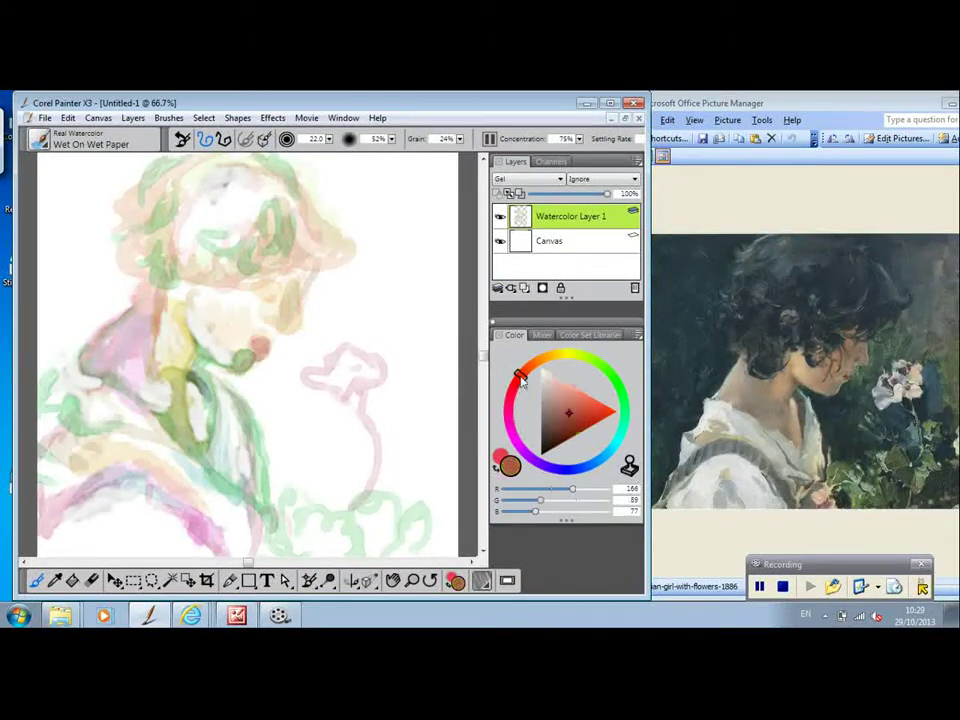
left_click(551, 378)
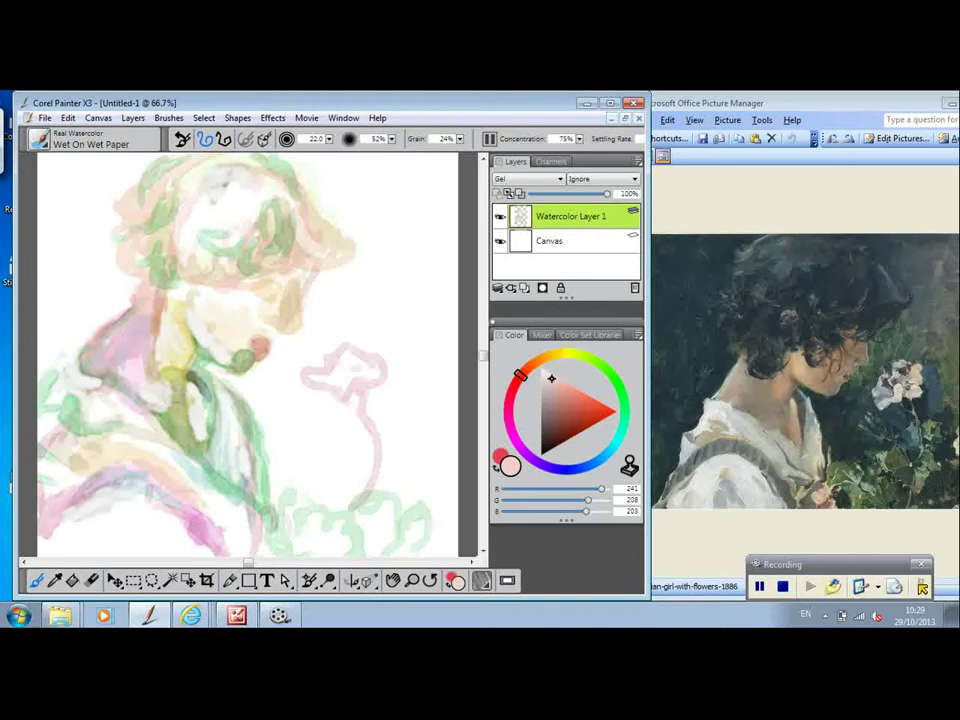
left_click(533, 364)
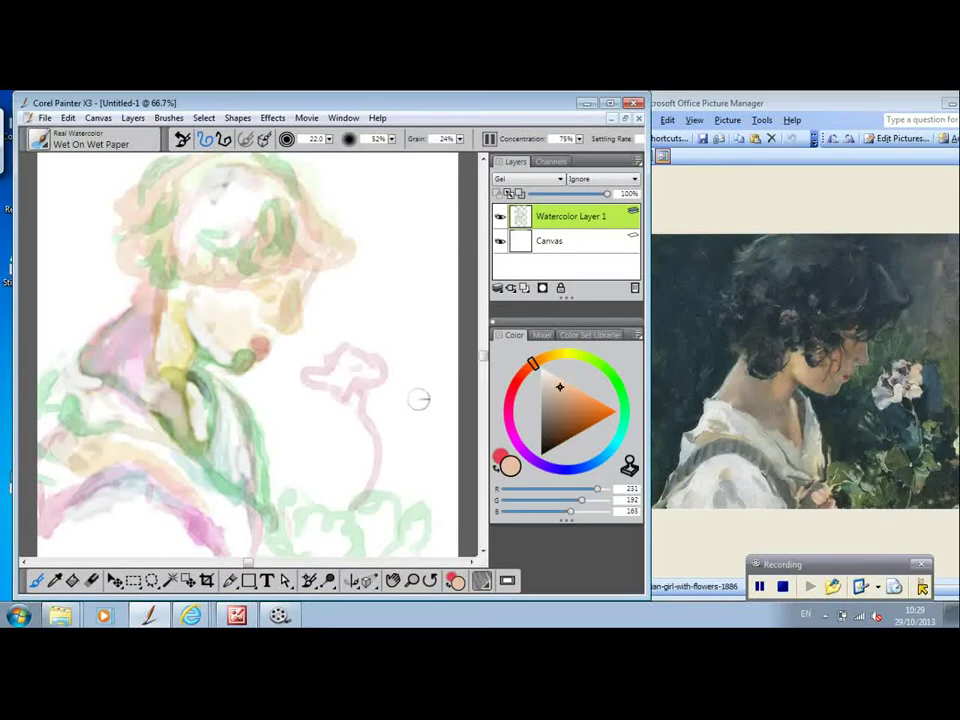
Wash the blouse front below the neckline with yellow (RGB 220, 211, 84).
left_click(563, 355)
left_click(581, 403)
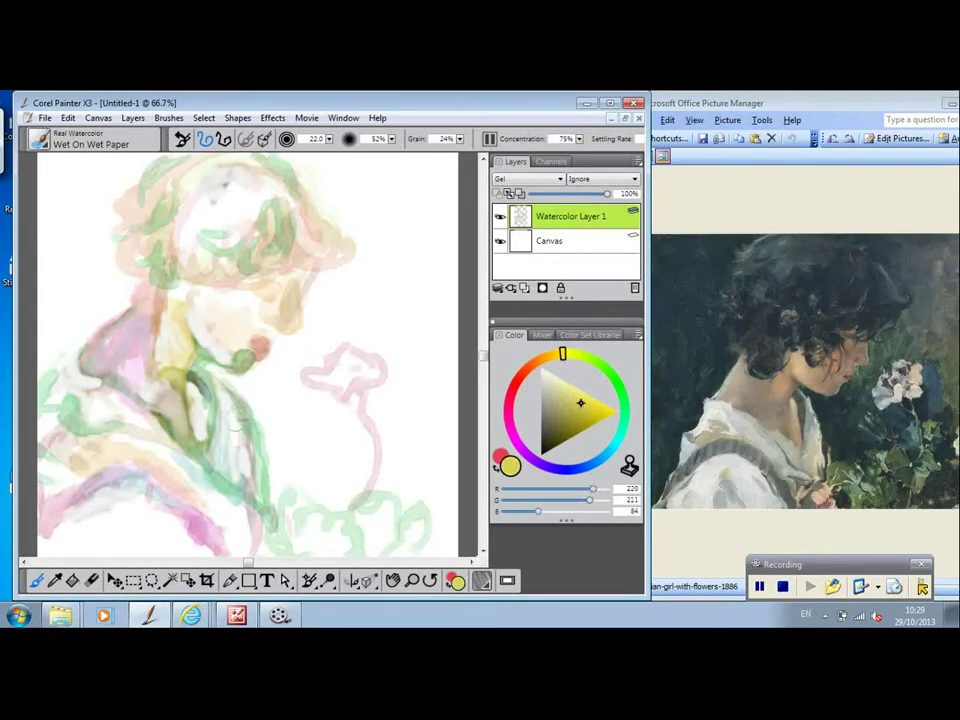
left_click_drag(234, 410, 240, 470)
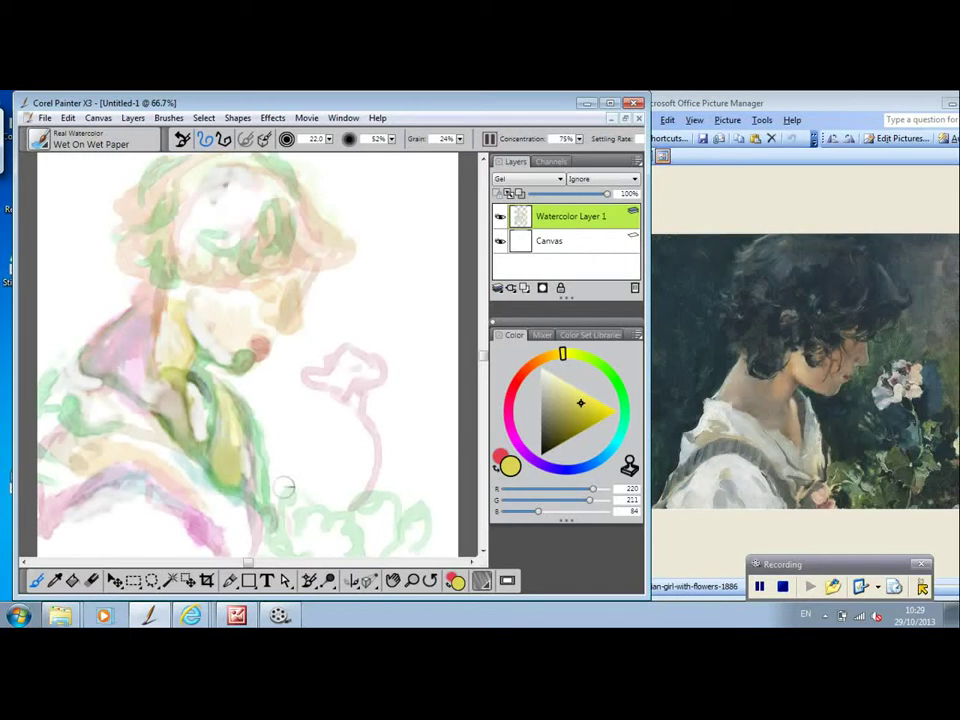
Wash the sleeve's curved band with violet (RGB 144, 130, 198), tint the blouse front lavender (RGB 195, 185, 235), and deepen the band's lower end (RGB 111, 90, 190).
left_click(556, 467)
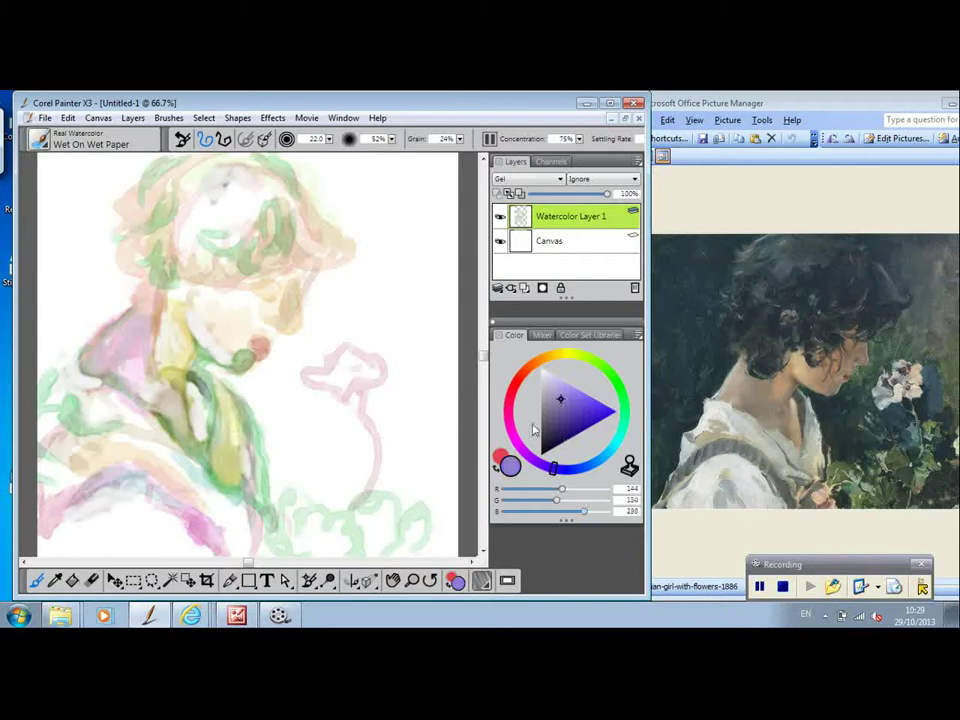
mouse_move(58, 501)
left_mouse_down()
mouse_move(84, 478)
mouse_move(52, 518)
left_mouse_up()
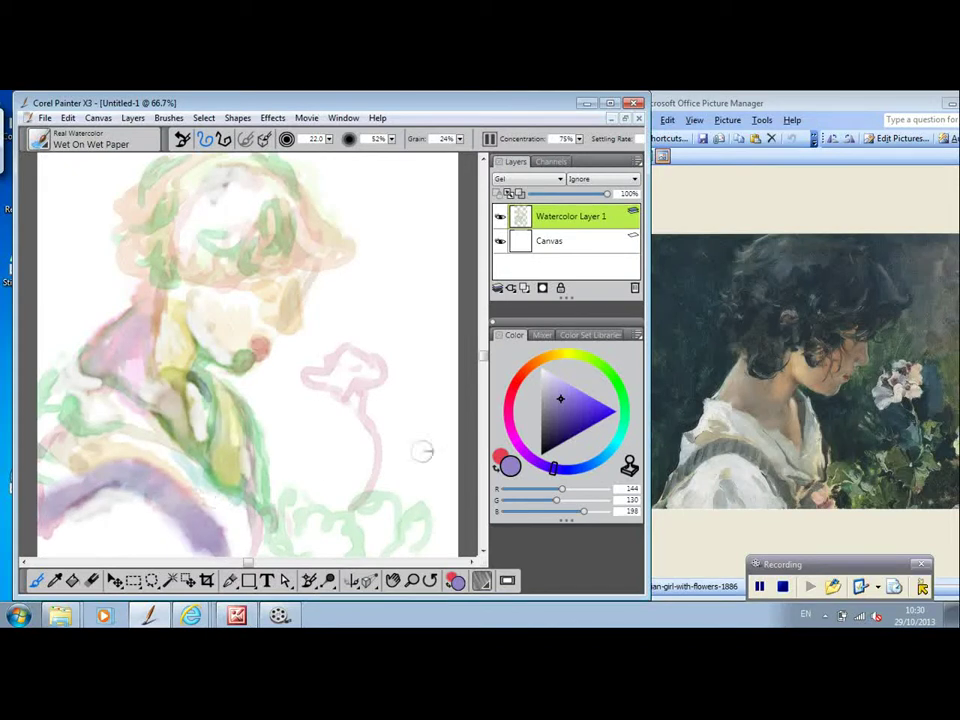
left_click(555, 382)
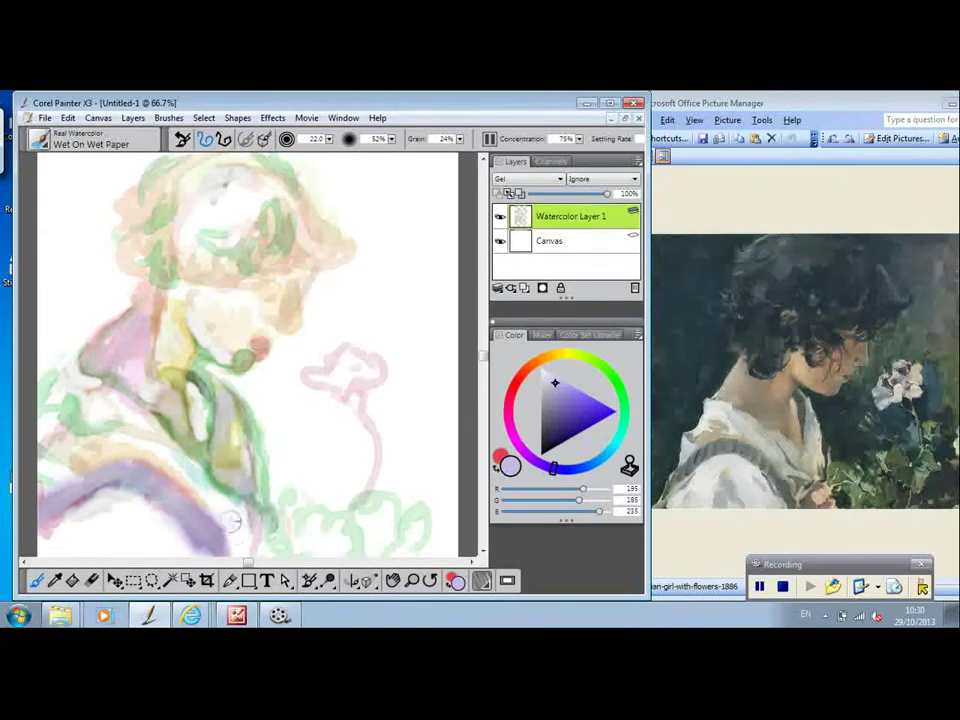
left_click(570, 407)
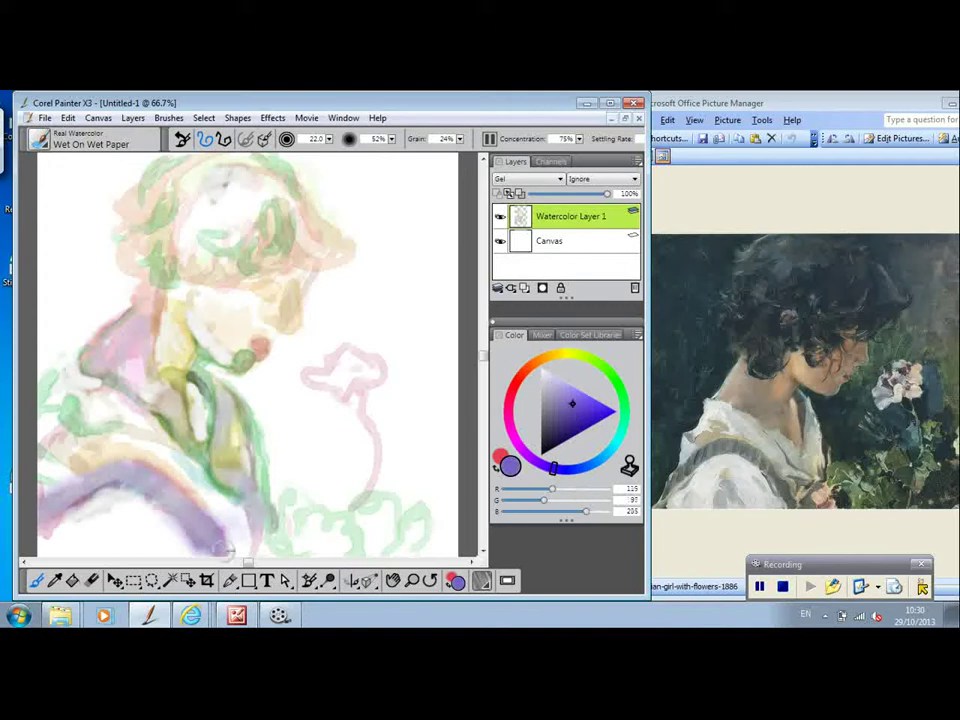
left_click(225, 520)
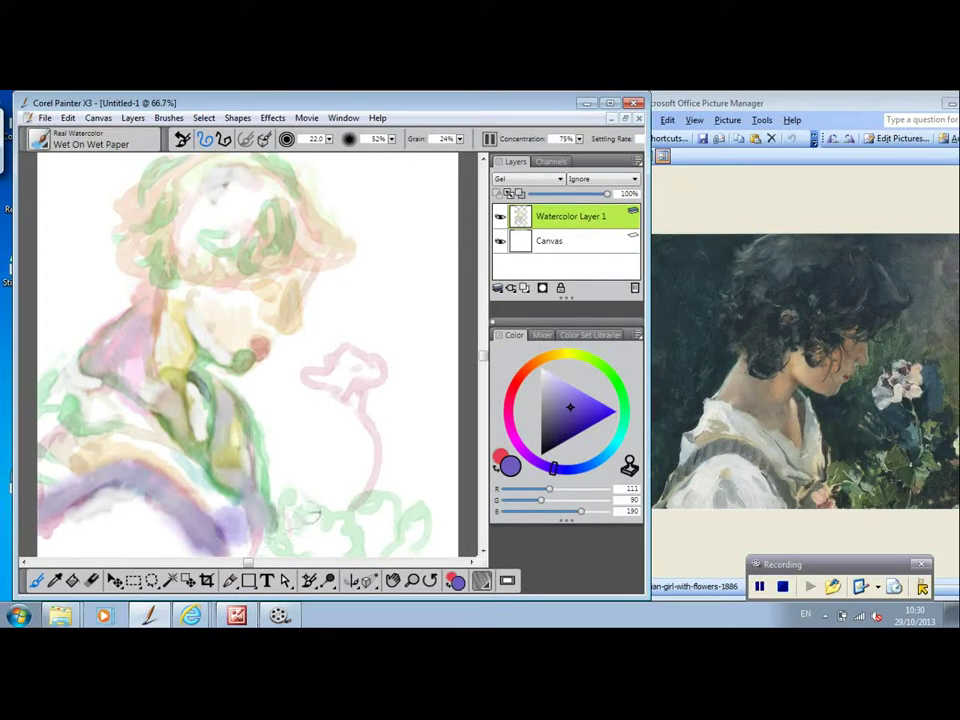
Wash the foliage with green (RGB 109, 190, 90) and the flower's lower-left petal with turquoise (RGB 90, 182, 190).
left_click(610, 374)
left_click_drag(281, 527, 312, 525)
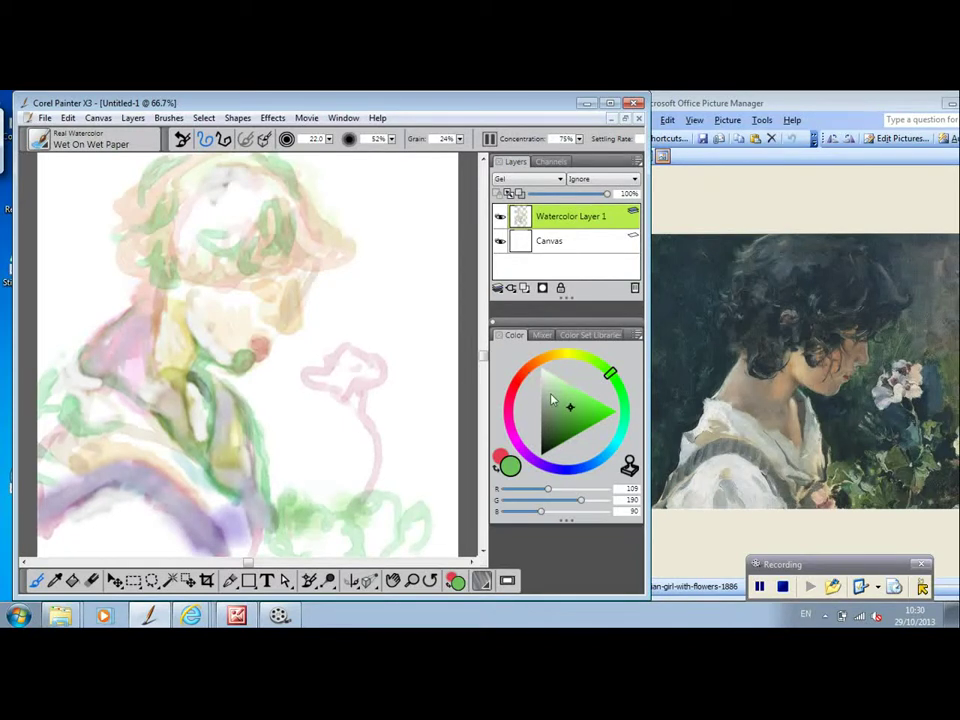
left_click(613, 445)
left_click_drag(345, 380, 306, 395)
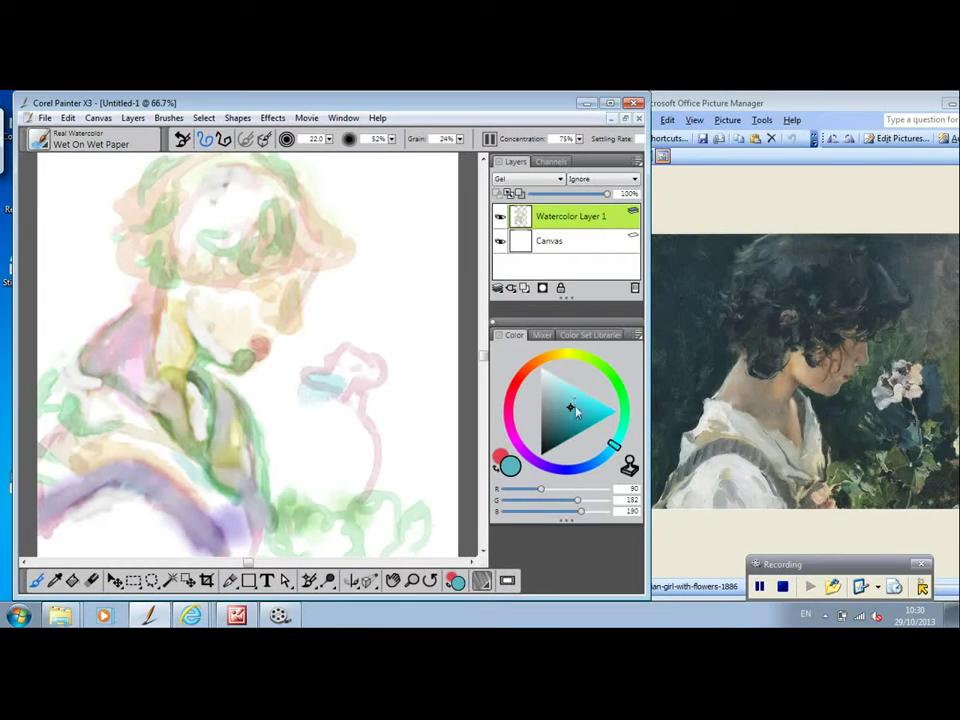
Wash the flower's upper petals with violet (RGB 120, 90, 190) and add pink (RGB 190, 90, 147) over them.
left_click(548, 466)
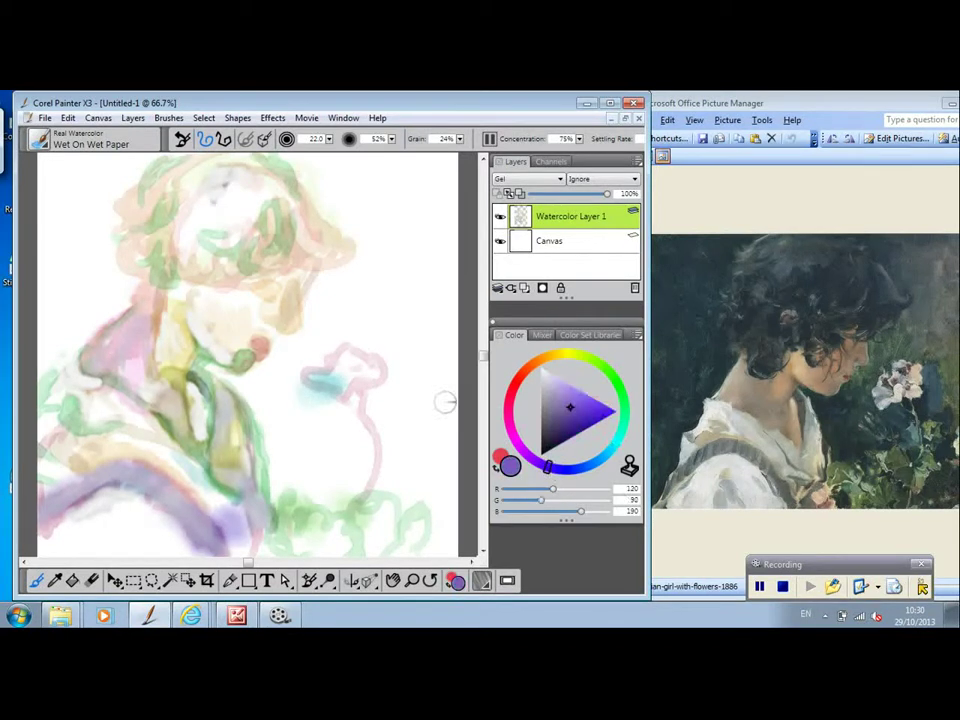
mouse_move(342, 350)
left_mouse_down()
mouse_move(325, 368)
mouse_move(338, 352)
mouse_move(367, 371)
mouse_move(345, 337)
left_mouse_up()
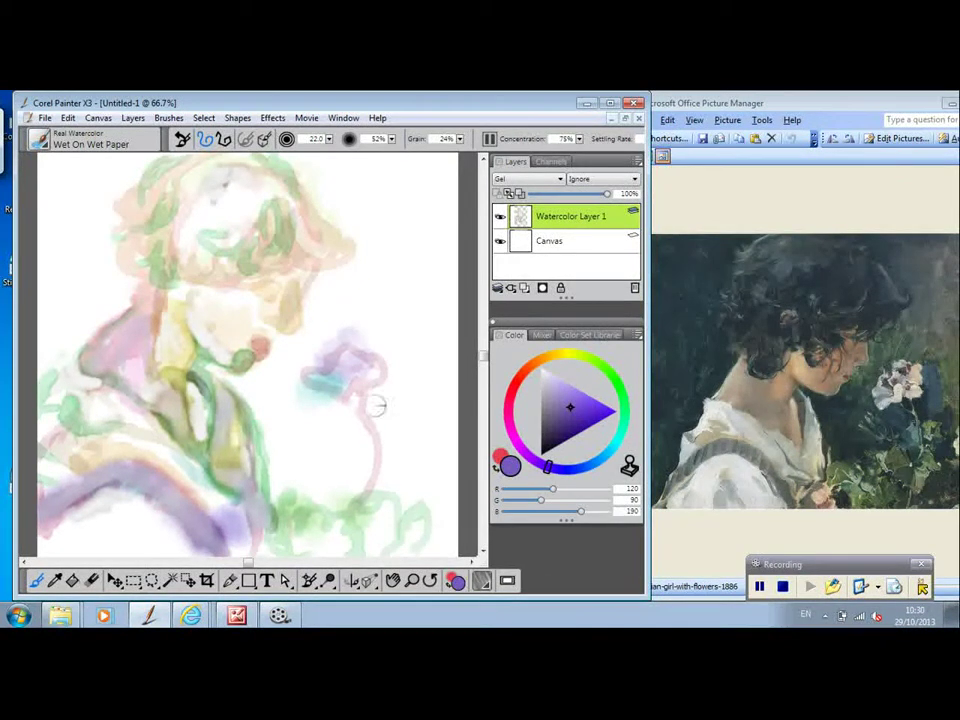
left_click(509, 415)
left_click_drag(354, 361, 350, 363)
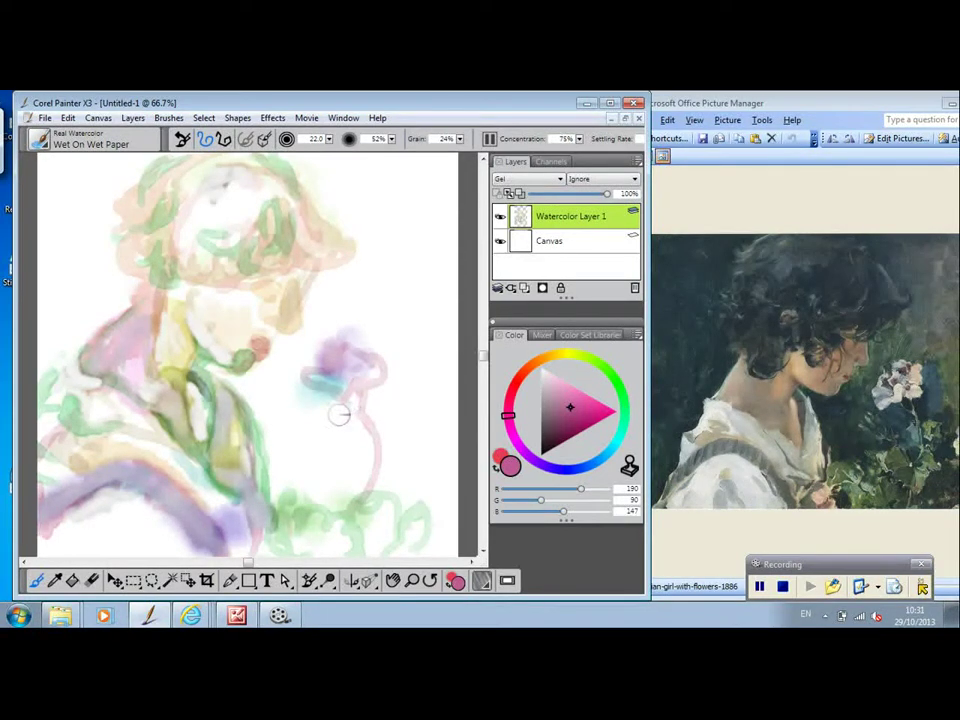
Paint the flower's right petals with muted yellow (RGB 190, 188, 90) and brighter yellow (RGB 241, 238, 63).
left_click(565, 353)
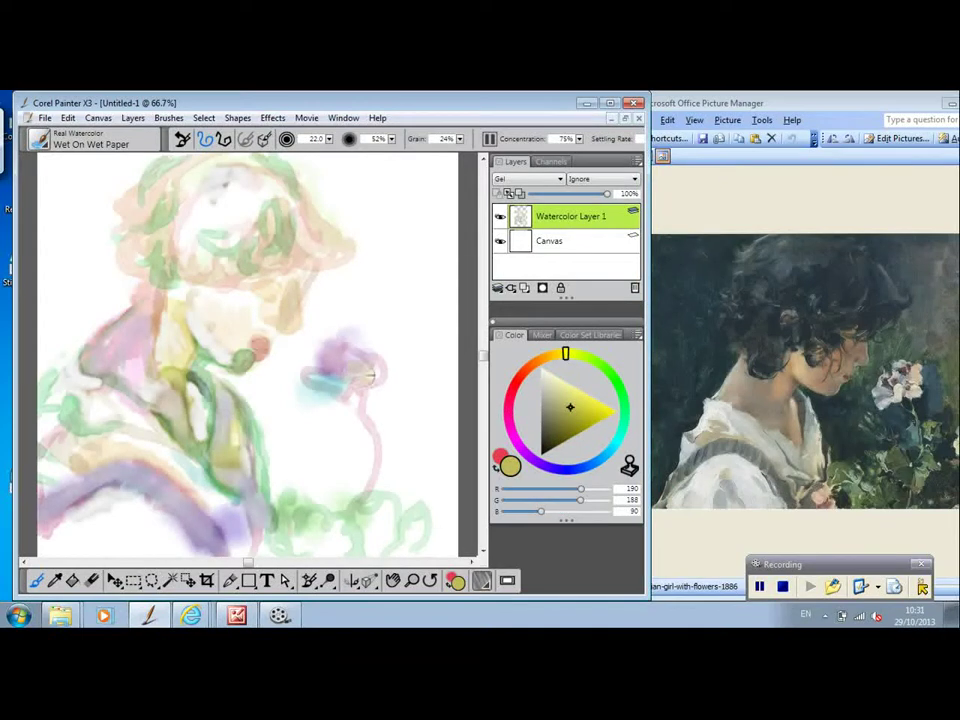
left_click(593, 403)
left_click_drag(360, 350, 378, 361)
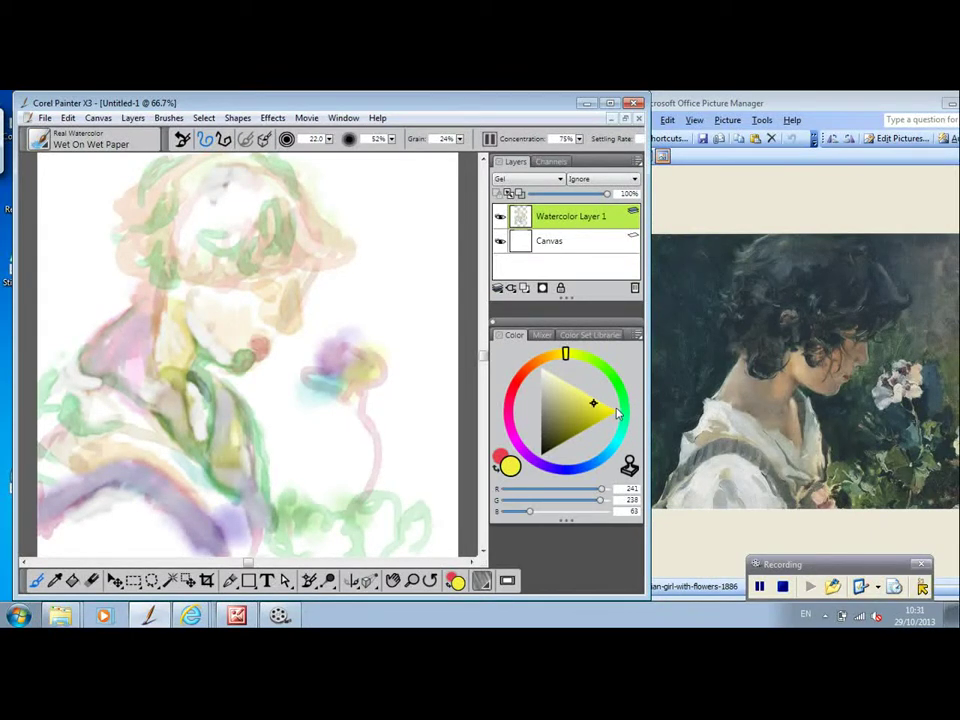
Wash the curls at the back of the hair with olive (RGB 158, 156, 80) and the middle of the hair with green (RGB 93, 158, 80).
left_click_drag(609, 402, 565, 414)
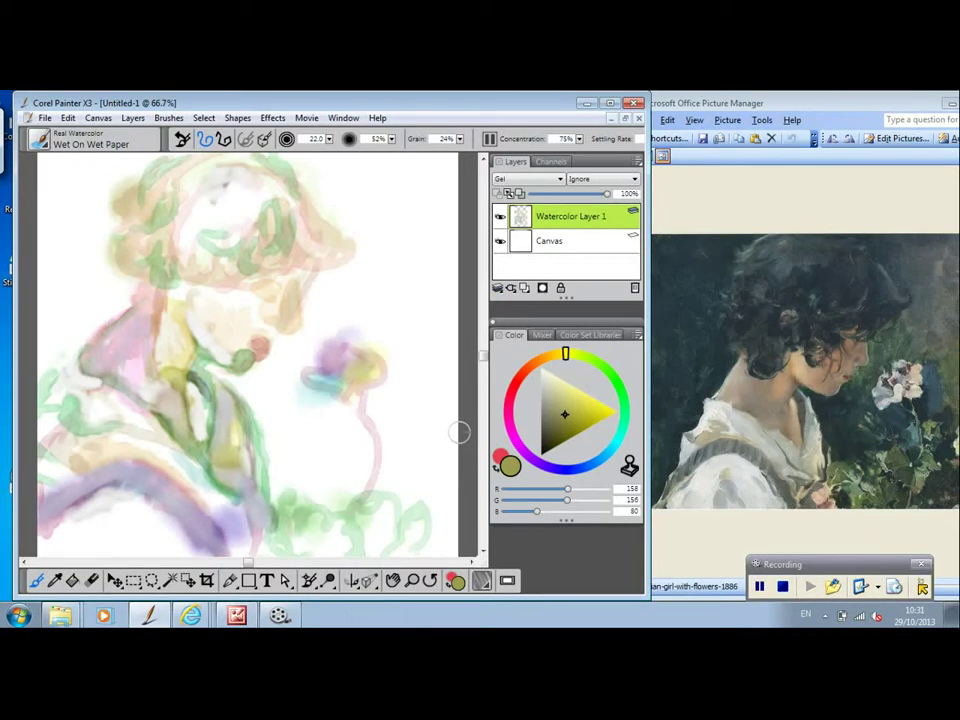
left_click(610, 386)
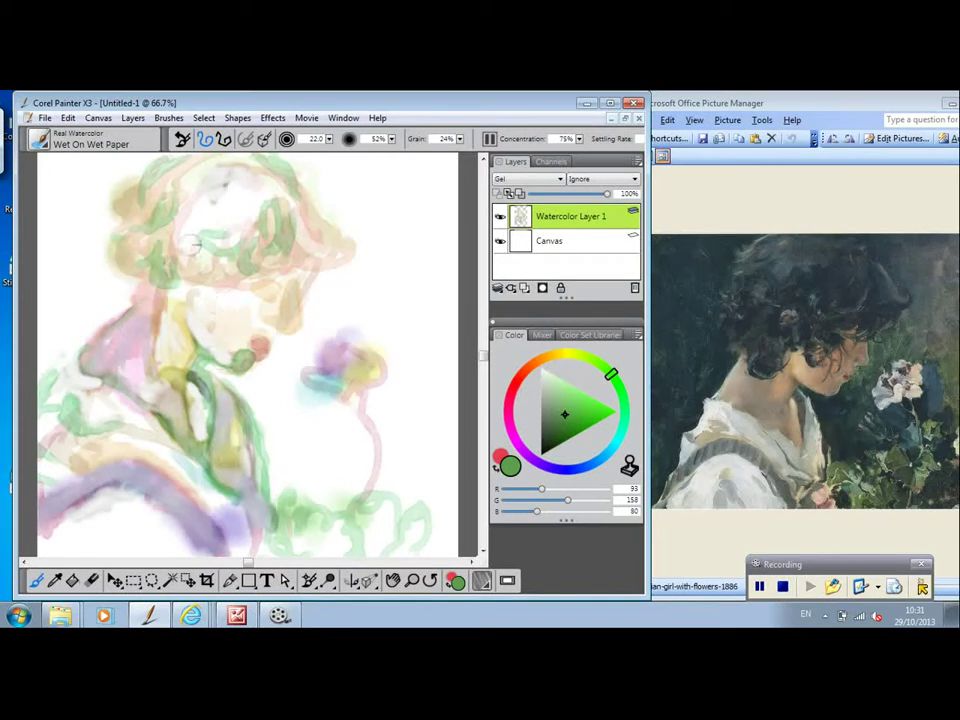
mouse_move(205, 249)
left_mouse_down()
mouse_move(198, 220)
mouse_move(224, 241)
mouse_move(225, 218)
mouse_move(281, 236)
mouse_move(286, 222)
mouse_move(330, 258)
left_mouse_up()
Add teal (RGB 80, 158, 155) to the middle of the hair and green (RGB 80, 158, 89) to the front curls.
left_click(619, 439)
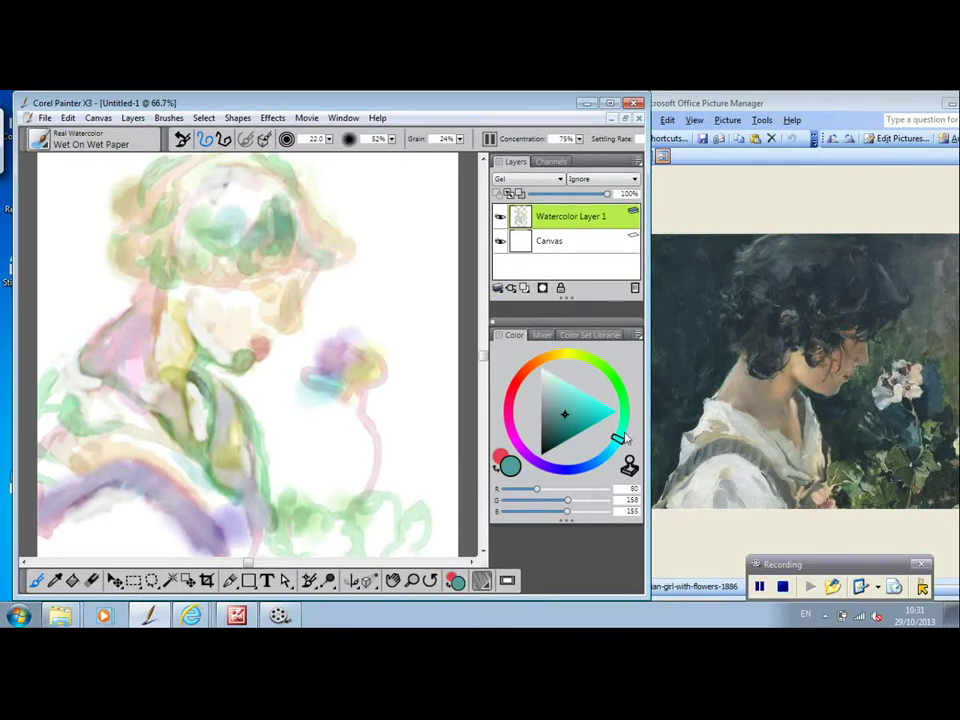
left_click(620, 389)
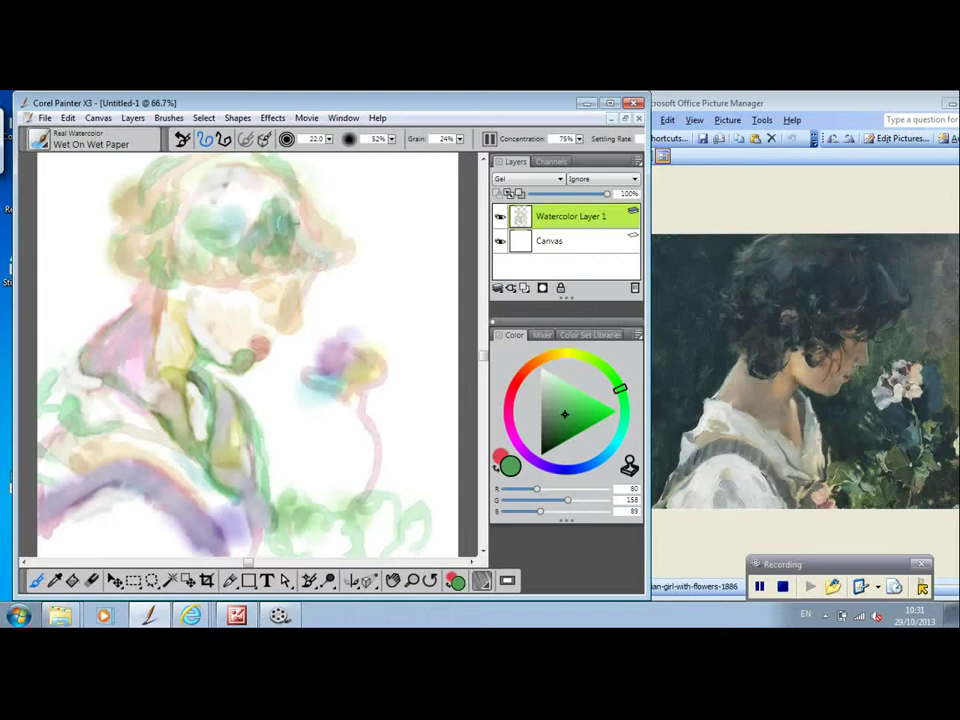
left_click_drag(321, 163, 342, 210)
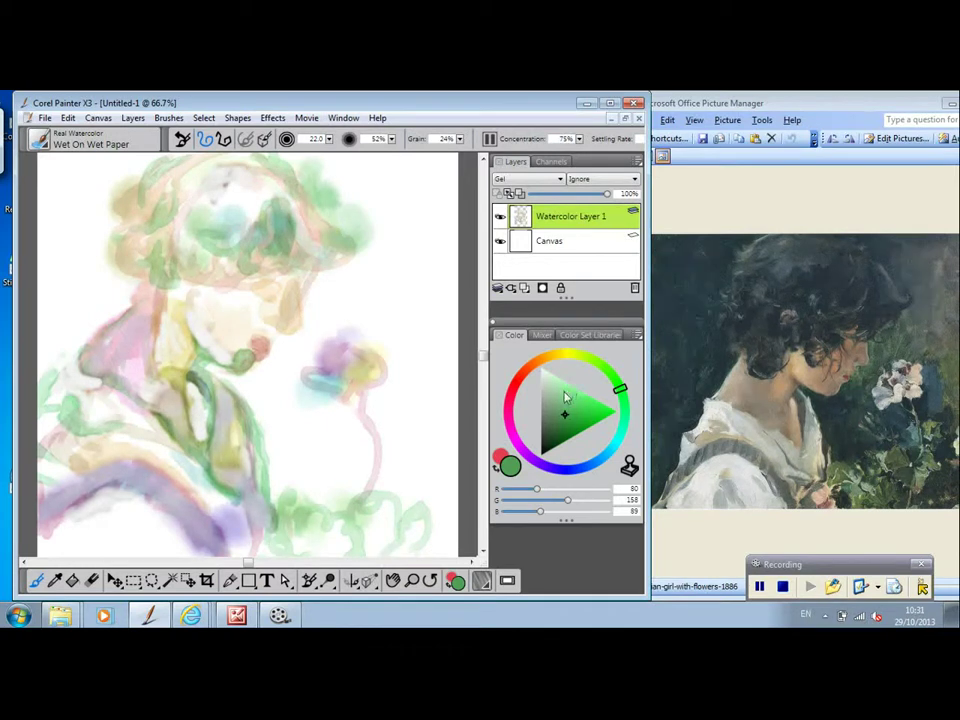
Wash the nape and upper back with pale yellow (RGB 234, 238, 158) and their outer edge with aqua (RGB 158, 238, 223).
left_click(572, 357)
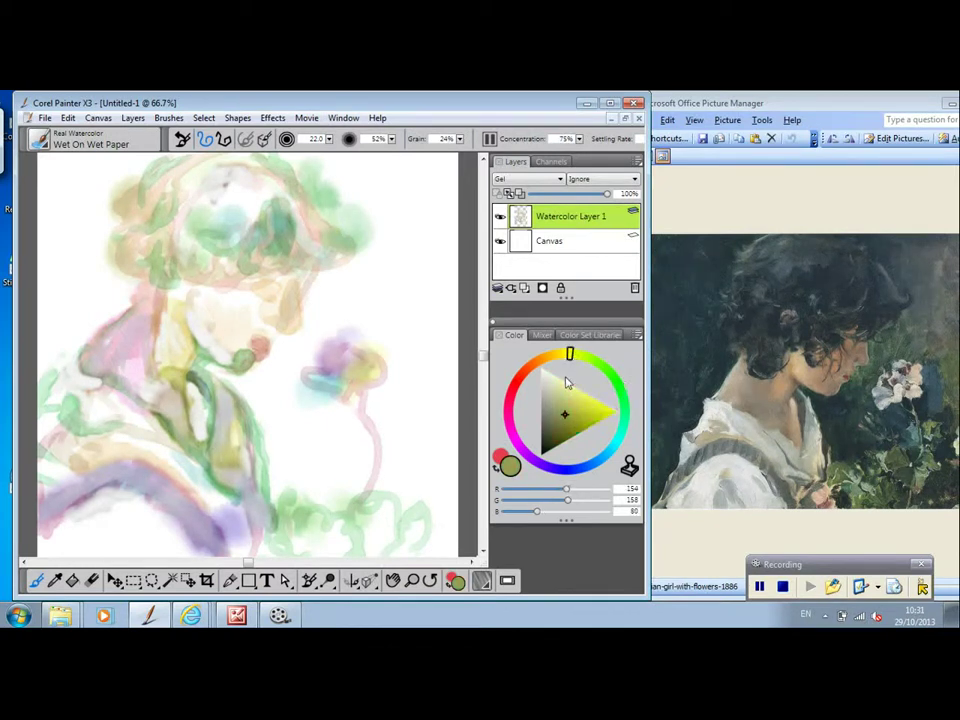
left_click(564, 386)
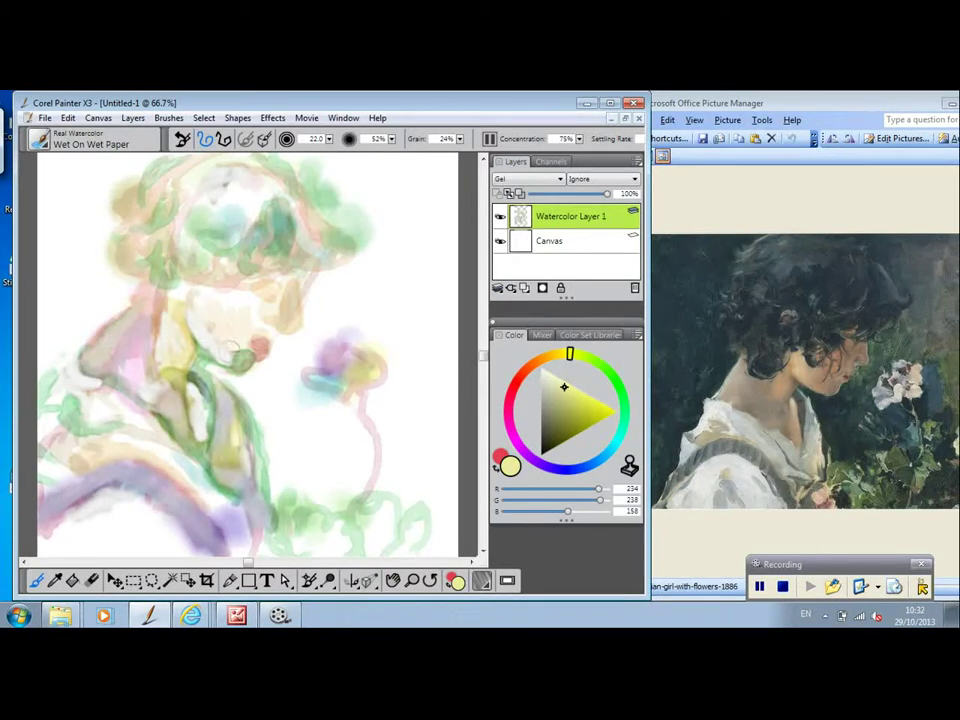
left_click(622, 432)
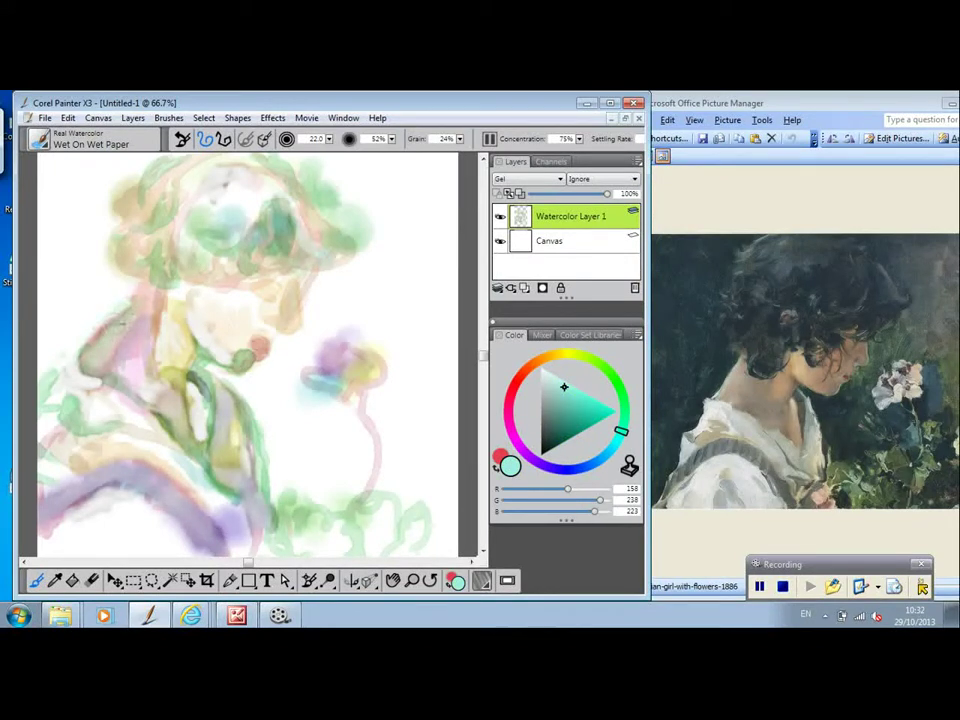
left_click_drag(138, 306, 88, 354)
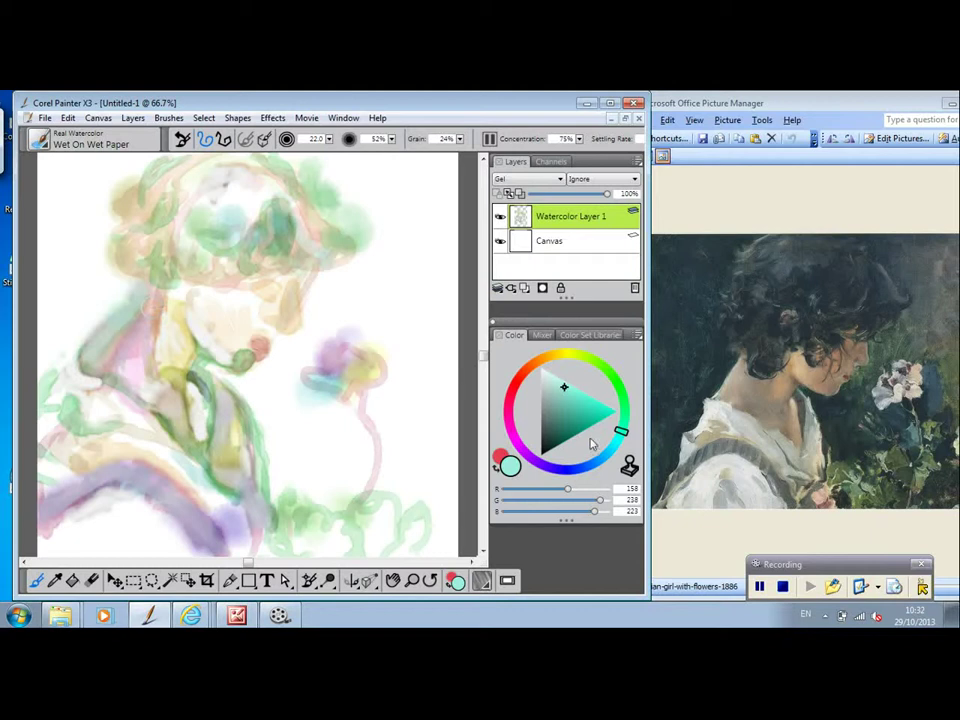
Wash the shoulder band of the blouse with ochre (RGB 204, 190, 116) and the side of the neck with lighter ochre (RGB 216, 203, 136).
left_click(558, 364)
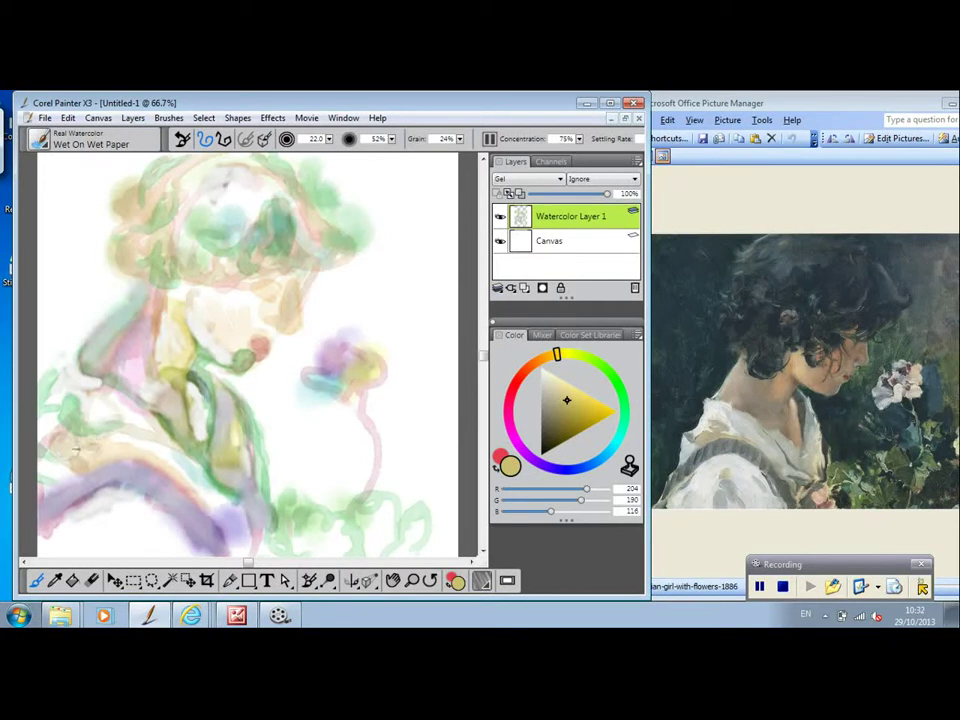
mouse_move(90, 462)
left_mouse_down()
mouse_move(178, 458)
mouse_move(138, 449)
left_mouse_up()
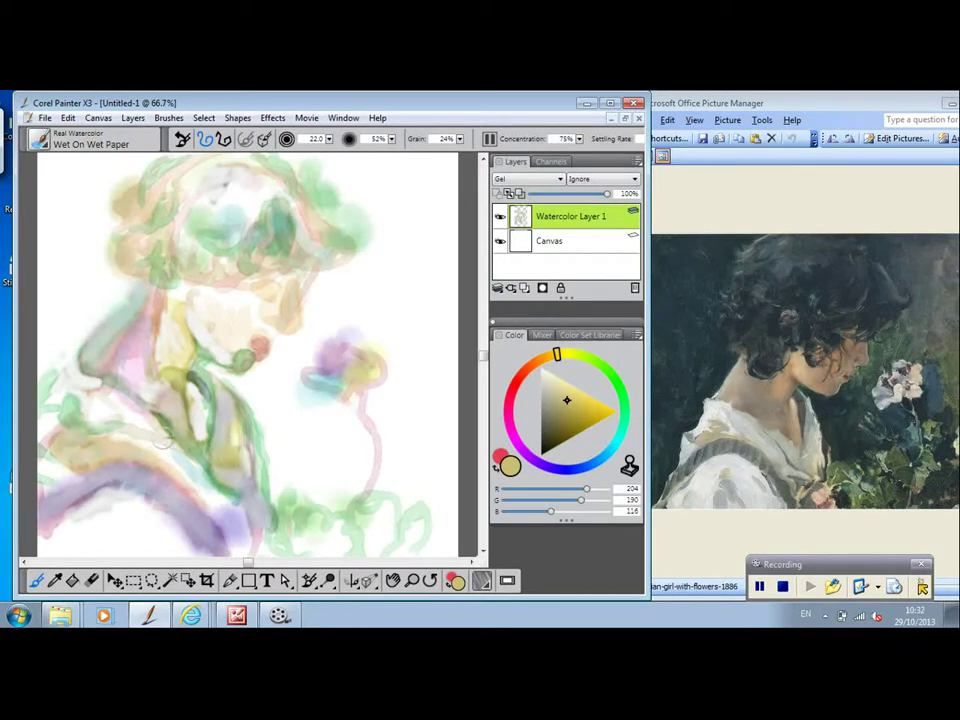
left_click(564, 394)
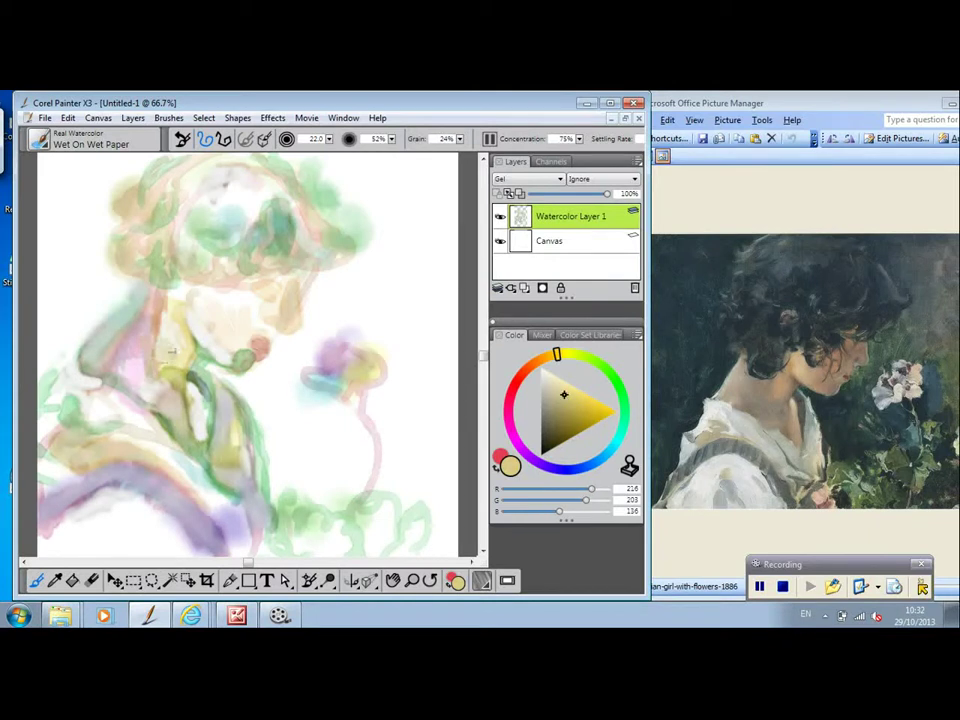
Extend the ochre wash (RGB 216, 203, 136) up the side of the neck.
mouse_move(172, 352)
left_mouse_down()
mouse_move(198, 331)
mouse_move(175, 311)
left_mouse_up()
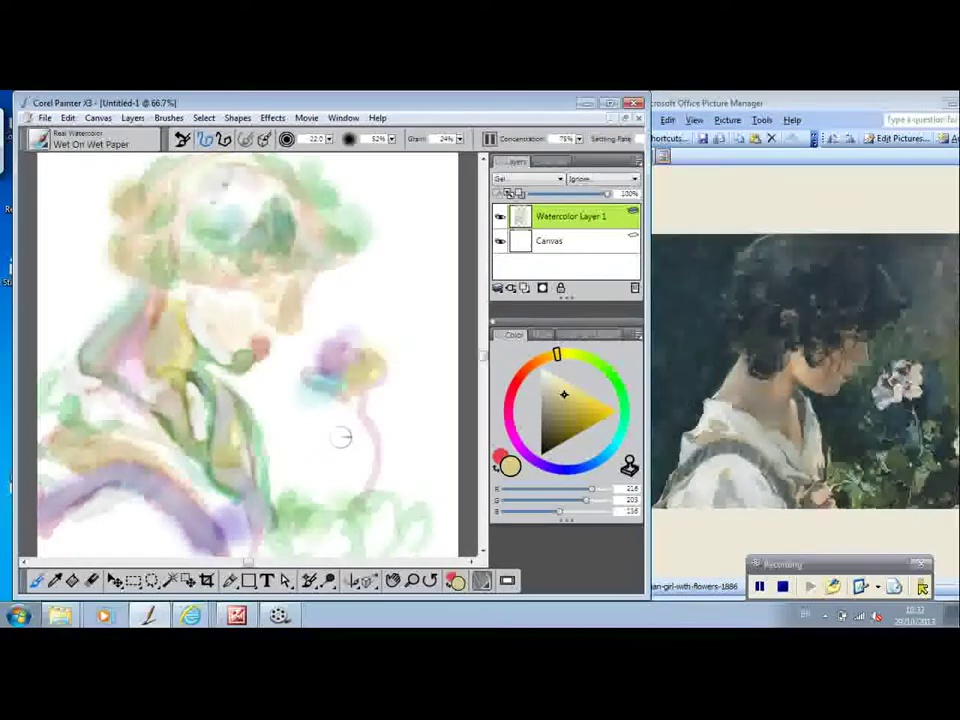
left_click_drag(805, 565, 804, 570)
left_click(842, 616)
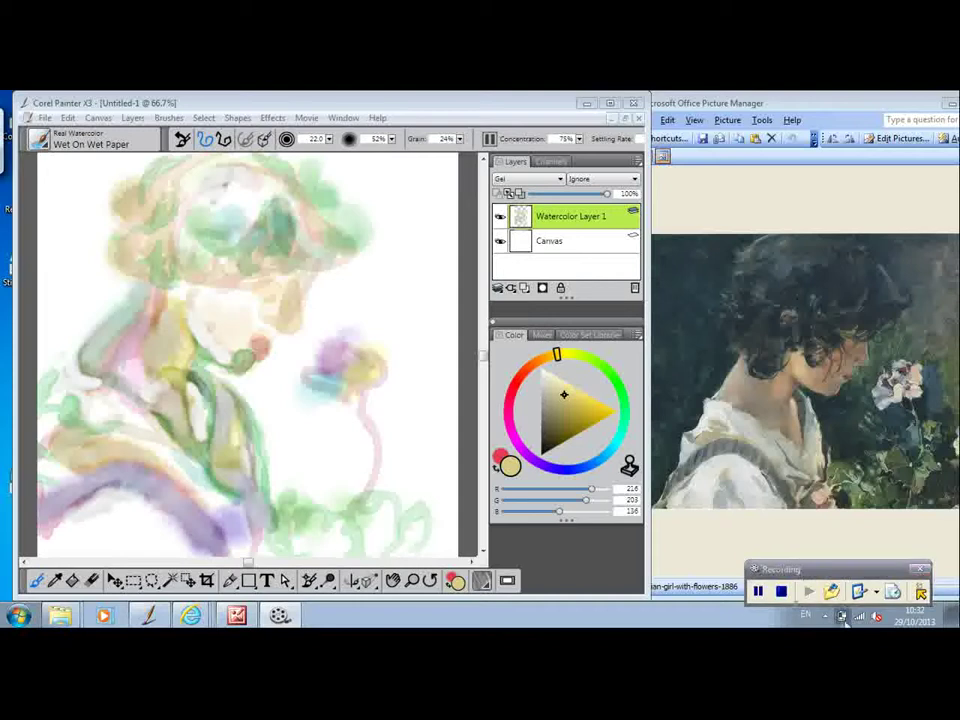
left_click(667, 549)
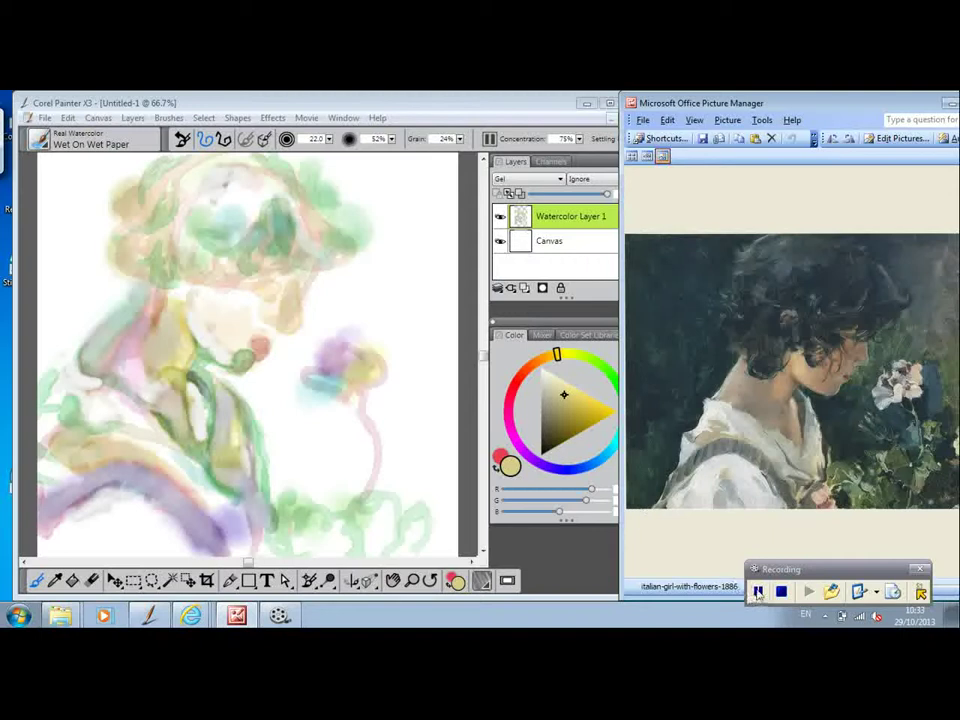
left_click(759, 593)
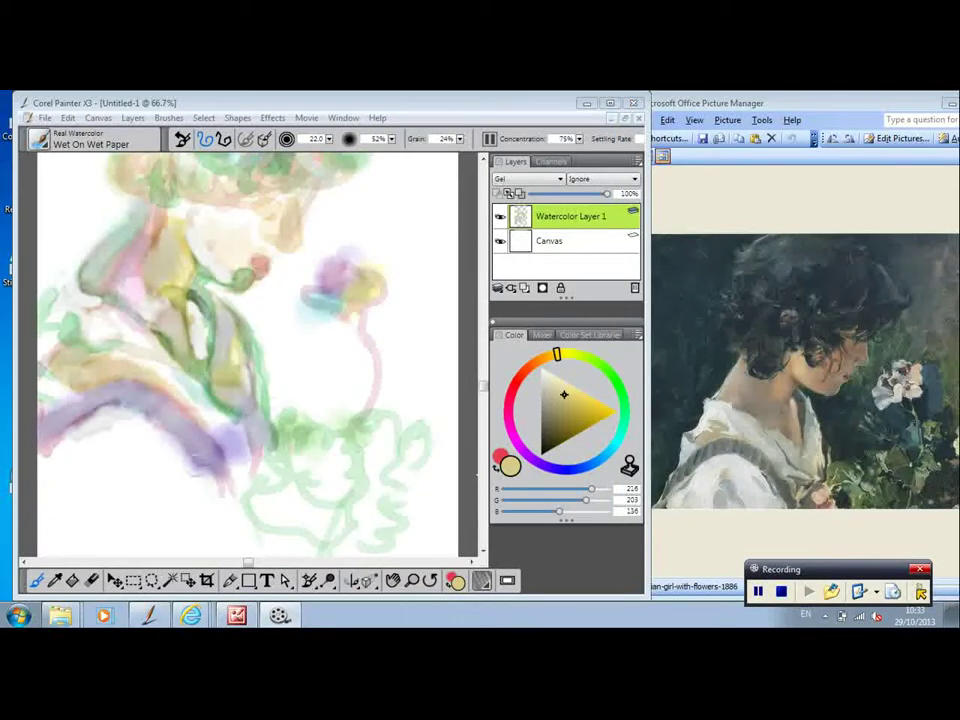
Wash the white sleeve below the purple shoulder band with ochre (RGB 216, 203, 136) and soft blue (RGB 136, 182, 216).
mouse_move(105, 480)
left_mouse_down()
mouse_move(160, 478)
mouse_move(98, 455)
mouse_move(130, 472)
left_mouse_up()
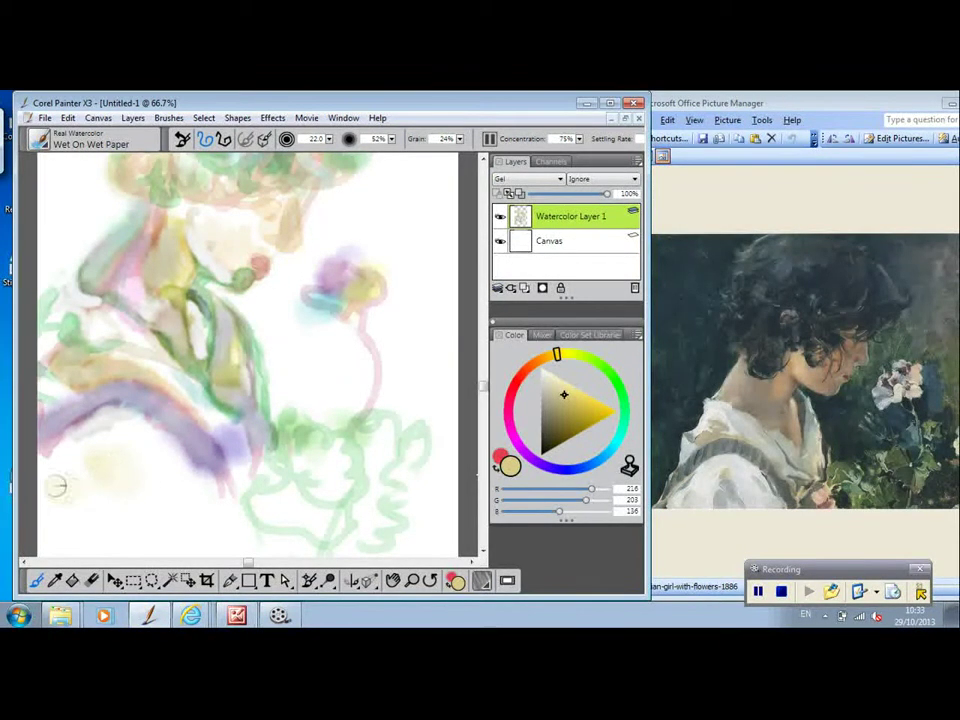
mouse_move(56, 486)
left_mouse_down()
mouse_move(38, 452)
mouse_move(36, 497)
mouse_move(146, 486)
left_mouse_up()
left_click(598, 462)
left_click_drag(154, 474, 172, 484)
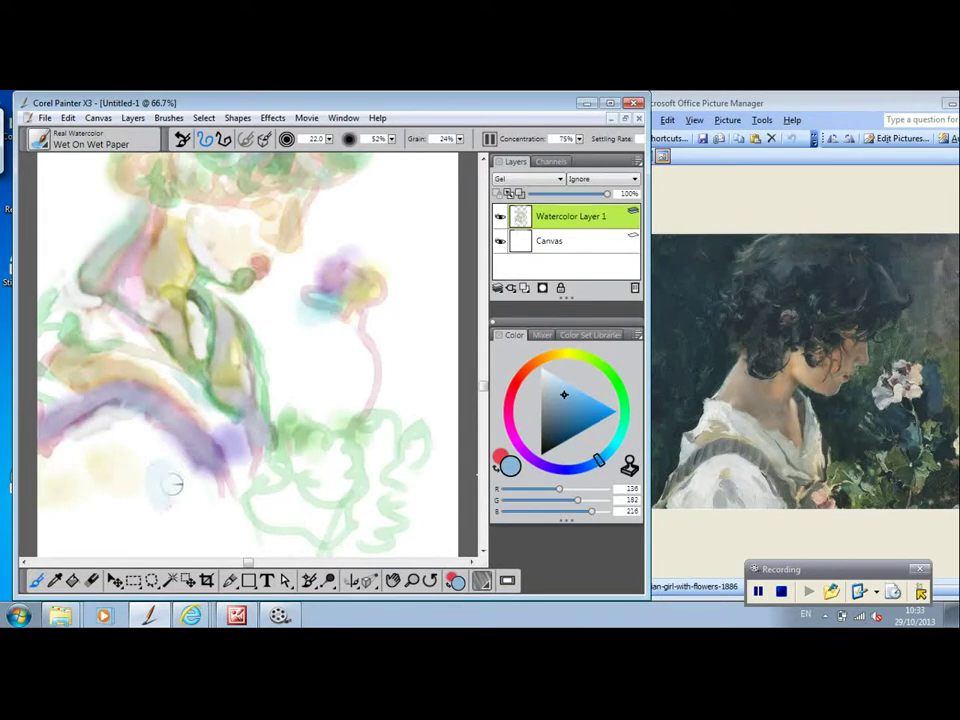
Layer aqua (RGB 136, 210, 216) and deeper teal (RGB 90, 179, 186) over the sleeve.
left_click(614, 444)
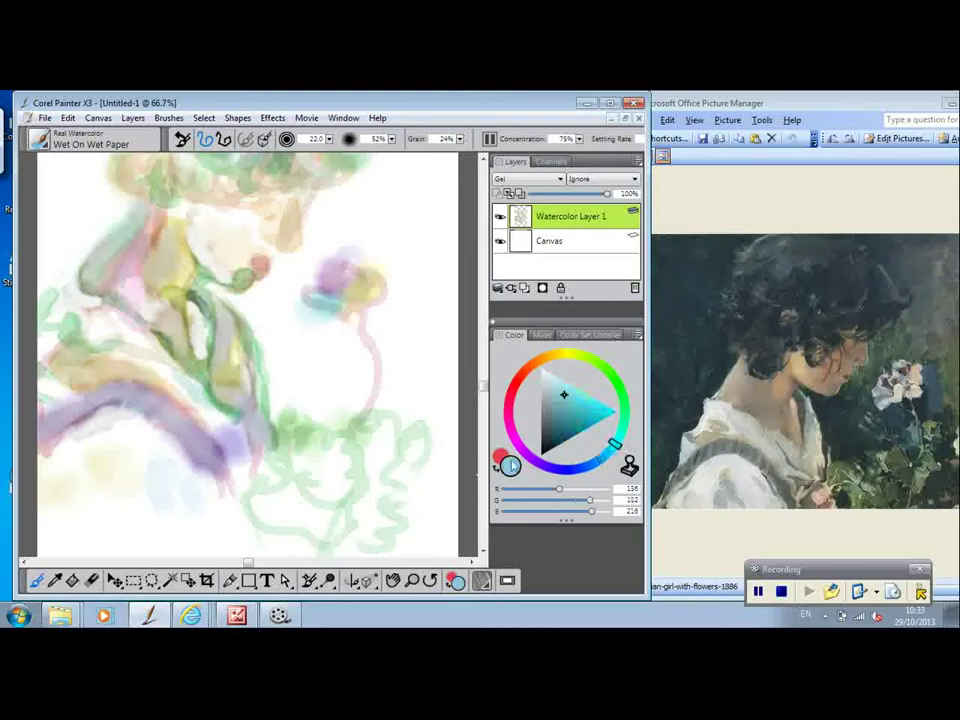
mouse_move(156, 471)
left_mouse_down()
mouse_move(161, 514)
mouse_move(151, 506)
mouse_move(182, 495)
mouse_move(135, 497)
left_mouse_up()
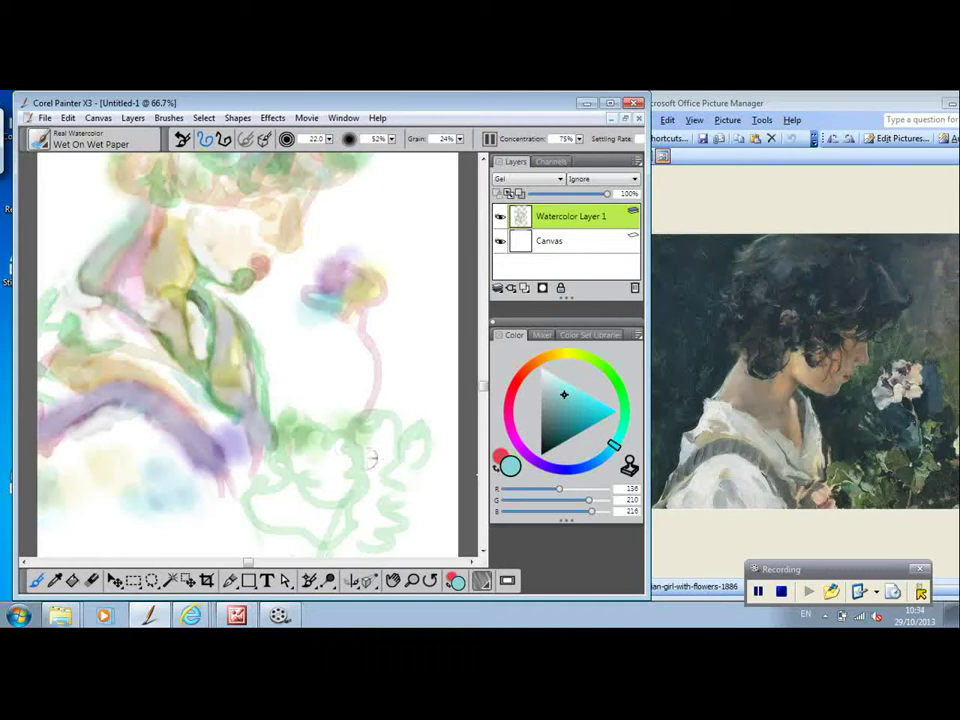
left_click(569, 408)
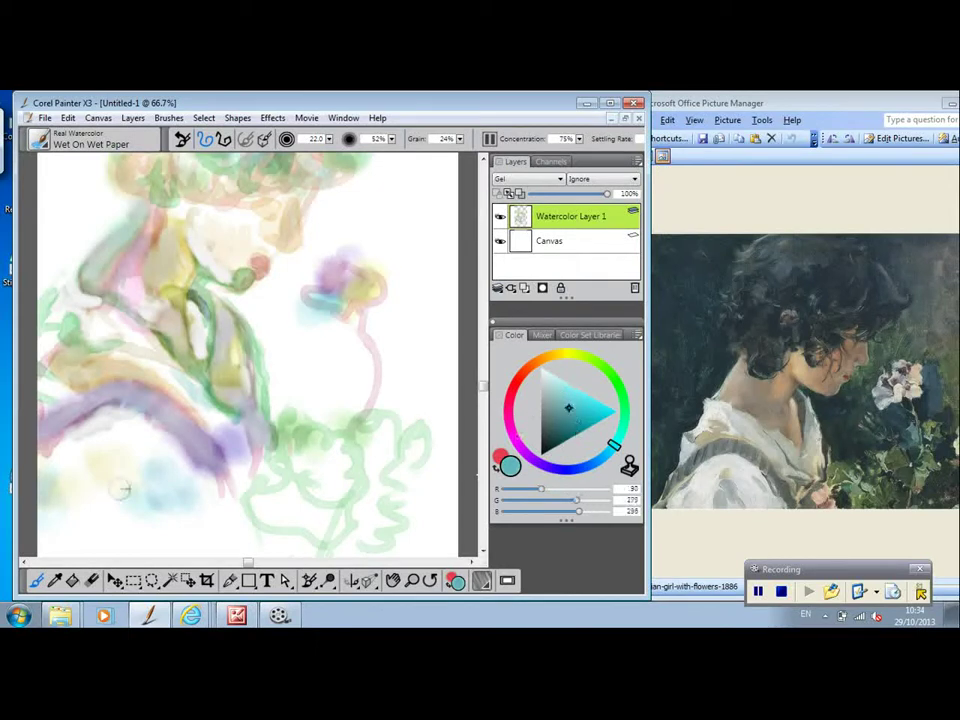
mouse_move(100, 467)
left_mouse_down()
mouse_move(94, 506)
mouse_move(113, 477)
left_mouse_up()
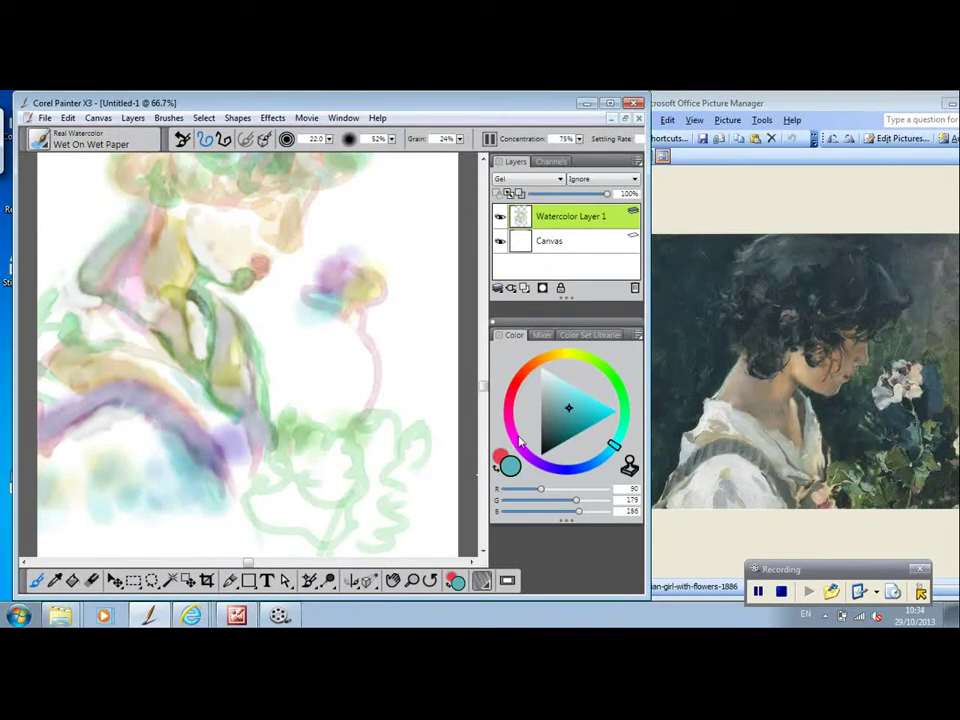
Wash the middle of the foliage with green (RGB 118, 186, 90) and deepen its centre with teal (RGB 90, 172, 186).
left_click(606, 370)
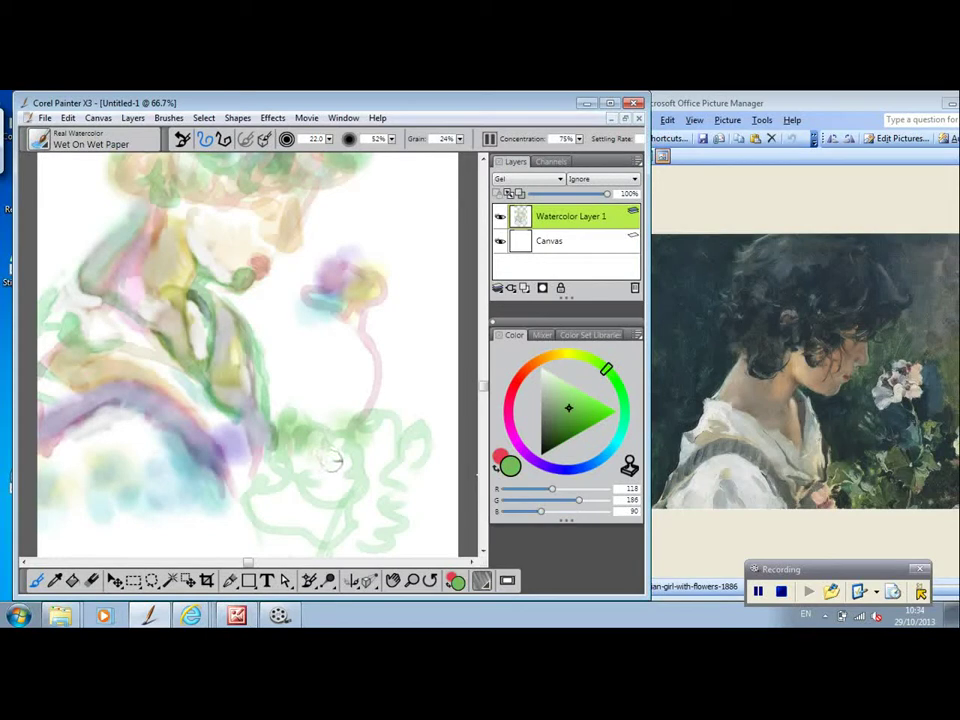
mouse_move(341, 464)
left_mouse_down()
mouse_move(339, 488)
mouse_move(378, 453)
mouse_move(387, 476)
left_mouse_up()
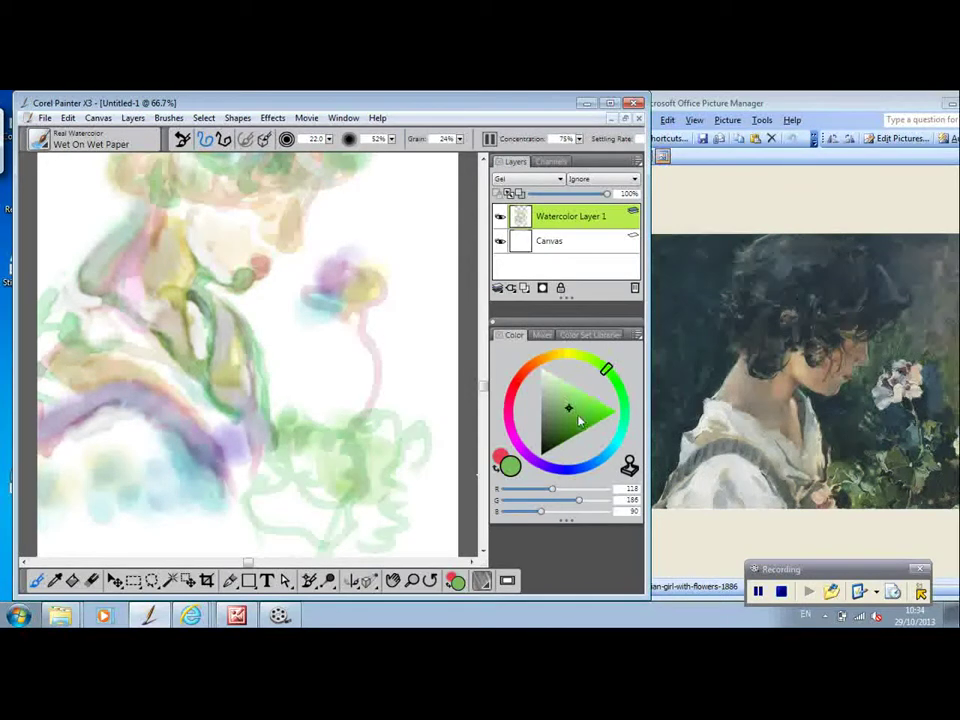
left_click(611, 450)
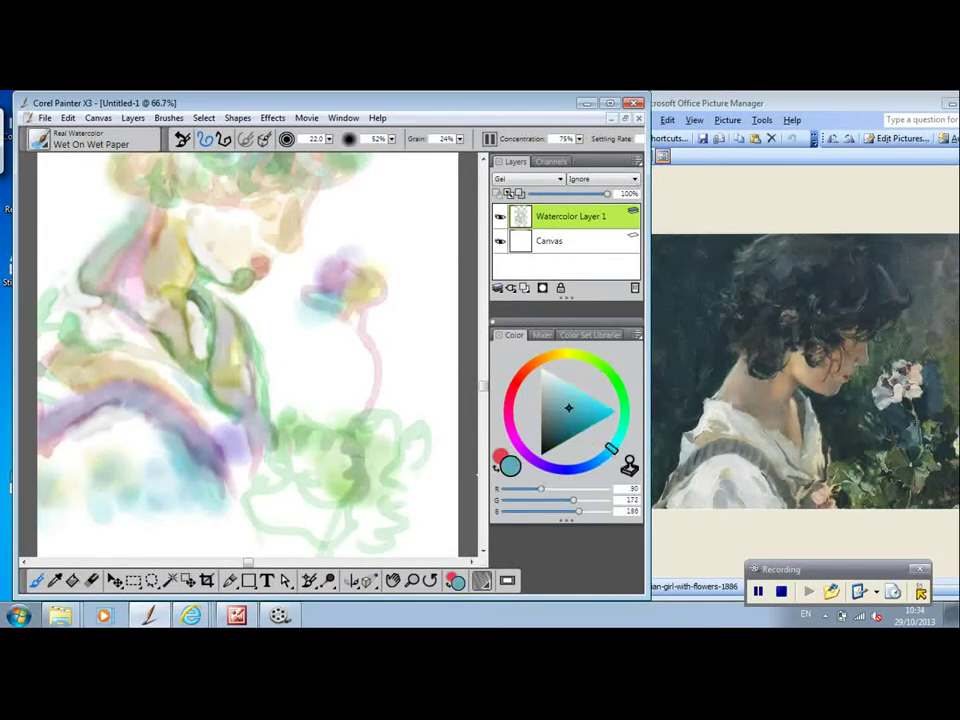
mouse_move(360, 454)
left_mouse_down()
mouse_move(345, 440)
mouse_move(300, 445)
mouse_move(355, 468)
left_mouse_up()
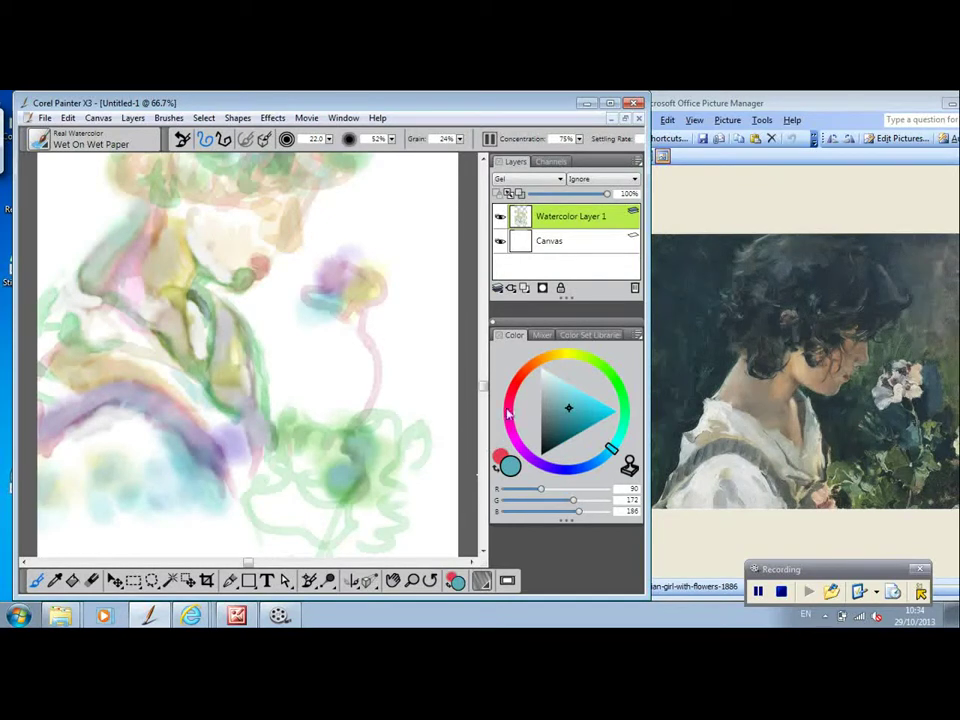
Fill the lower foliage with green (RGB 106, 186, 90) and add magenta (RGB 186, 90, 179) at the foliage's lower left.
left_click_drag(621, 389, 611, 374)
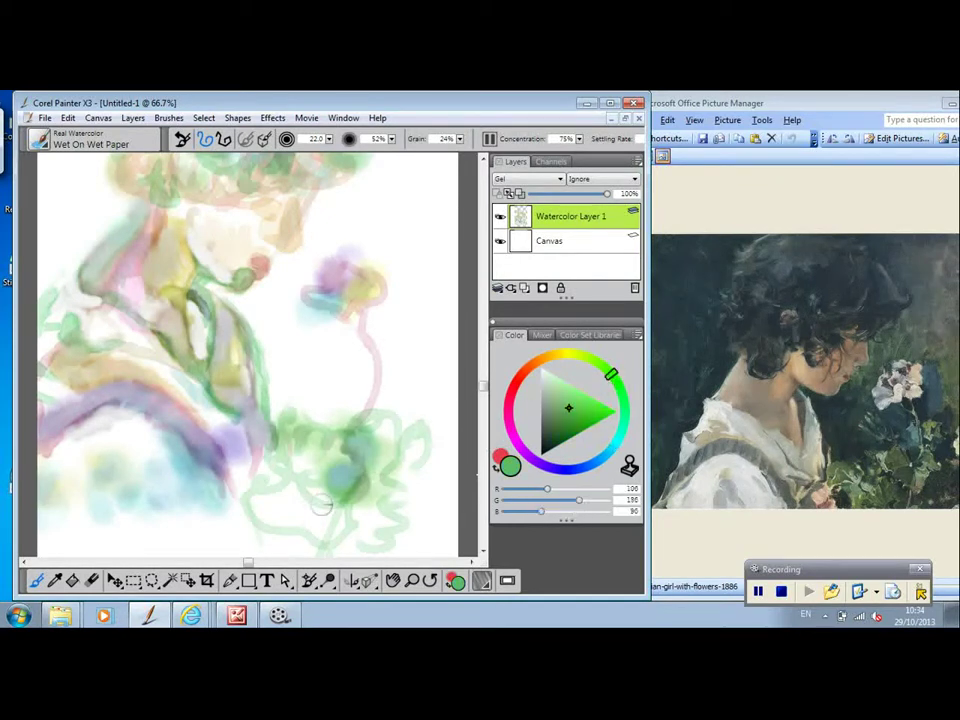
left_click_drag(326, 532, 311, 542)
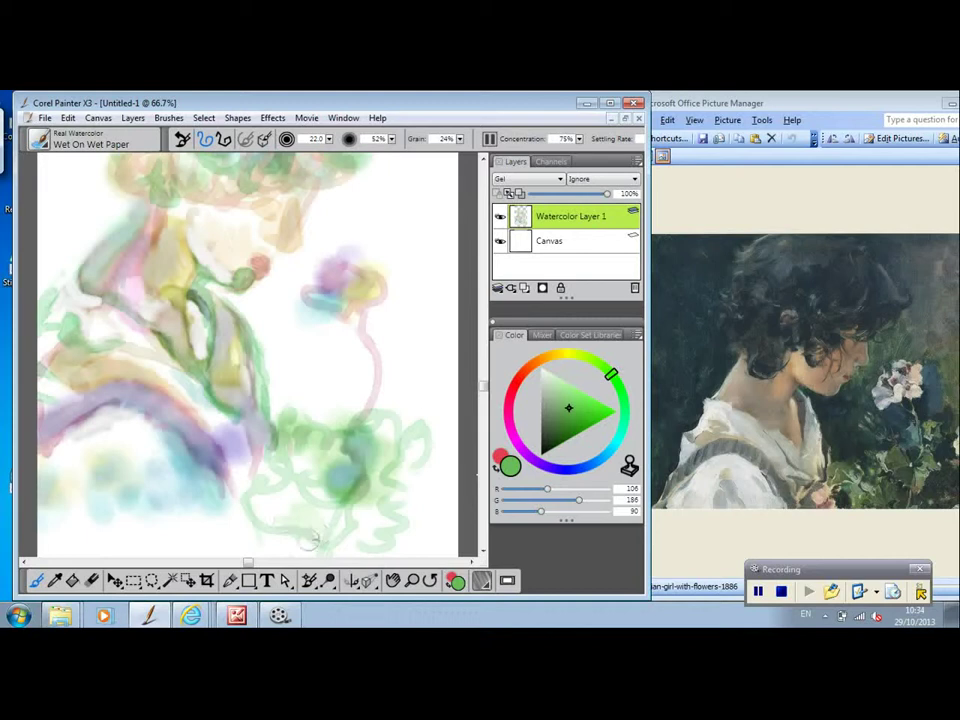
left_click_drag(511, 410, 513, 437)
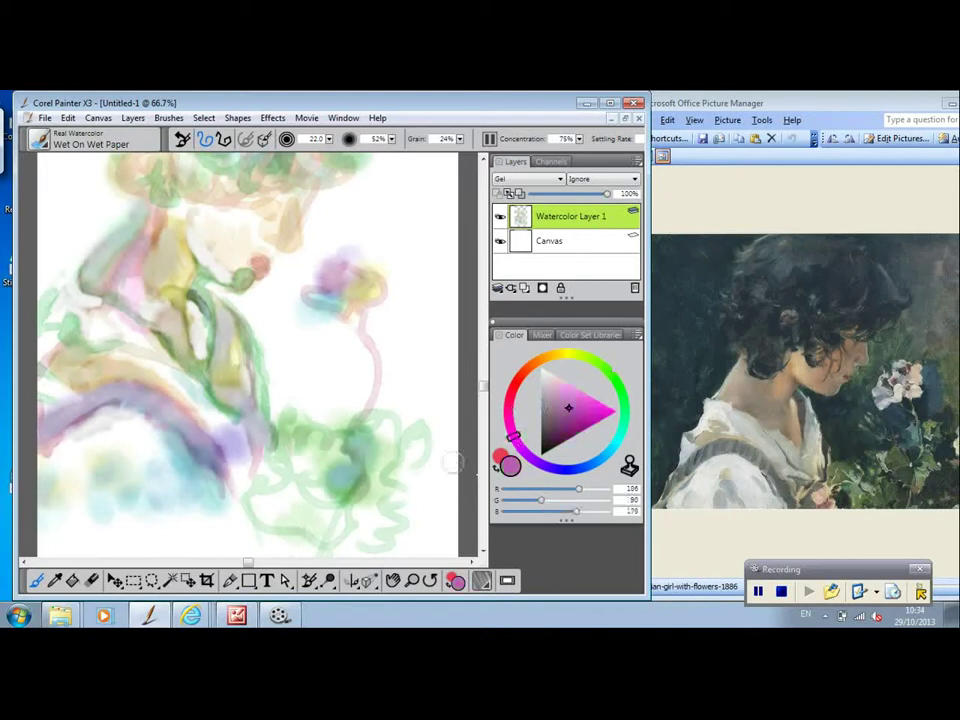
mouse_move(268, 499)
left_mouse_down()
mouse_move(279, 508)
mouse_move(305, 492)
left_mouse_up()
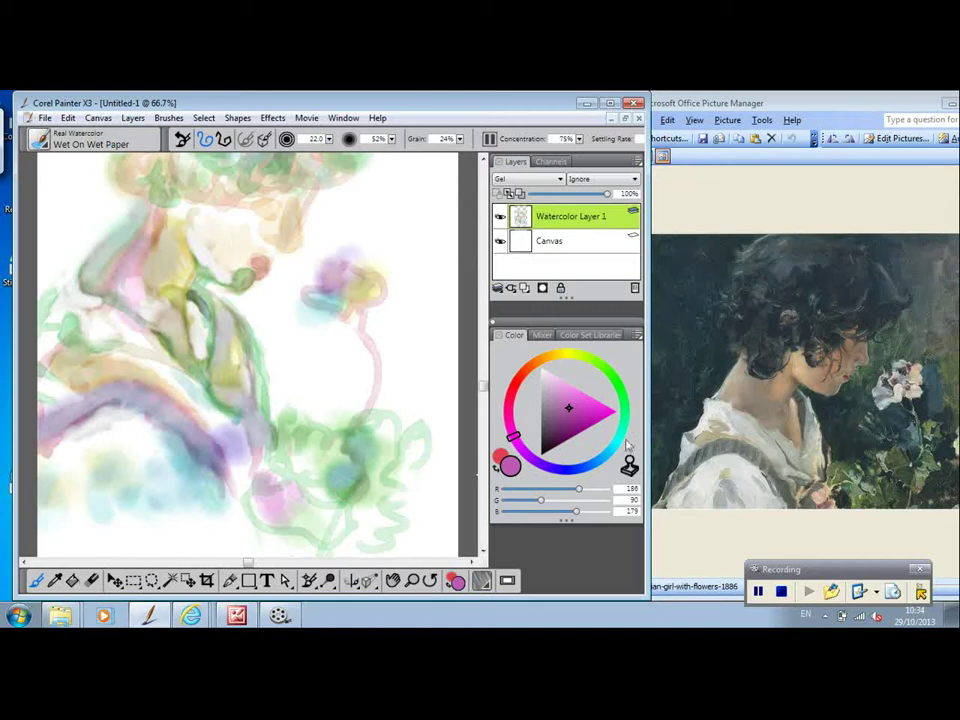
Dab brick red (RGB 186, 105, 90) at the foliage's right edge and above it, then build the upper bloom with rose (RGB 186, 90, 120).
left_click(520, 374)
mouse_move(414, 487)
left_mouse_down()
mouse_move(403, 514)
mouse_move(428, 477)
mouse_move(411, 453)
left_mouse_up()
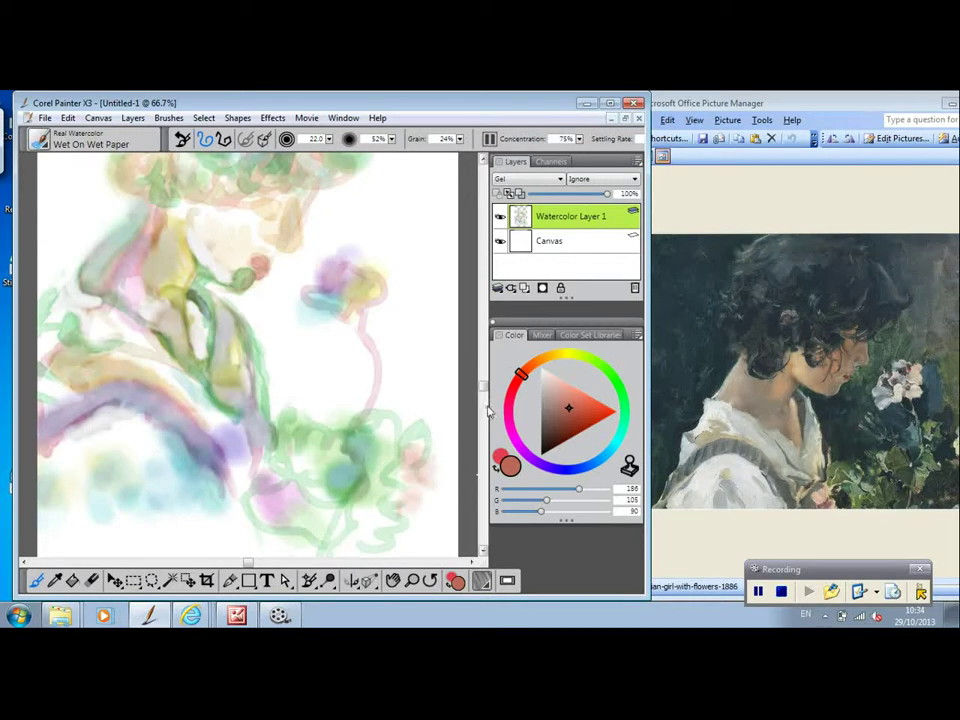
mouse_move(334, 406)
left_mouse_down()
mouse_move(326, 396)
mouse_move(336, 381)
left_mouse_up()
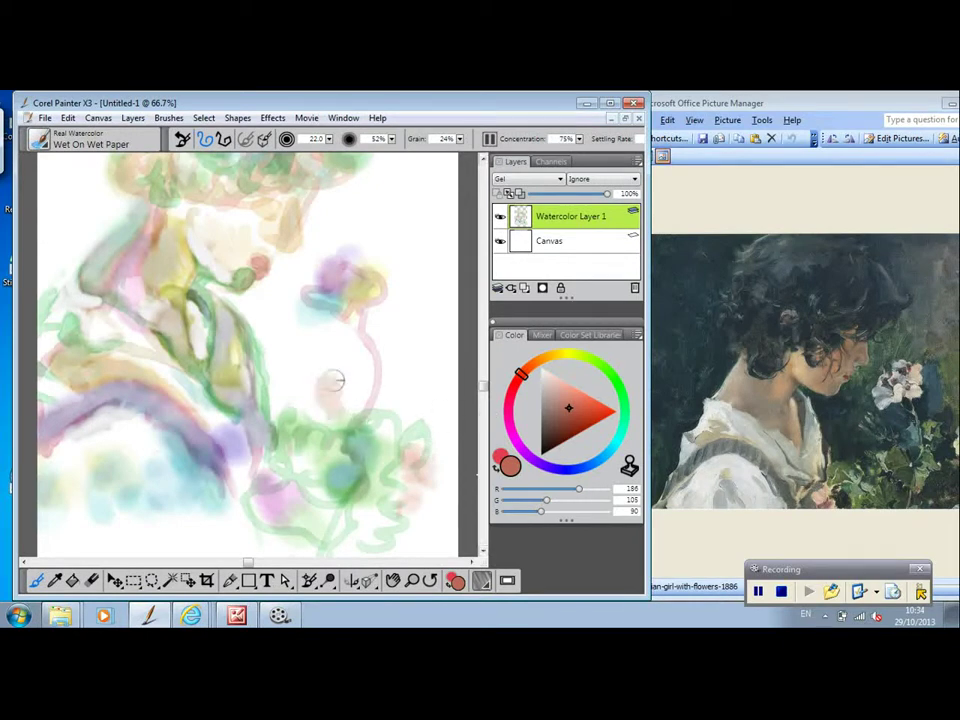
left_click(510, 400)
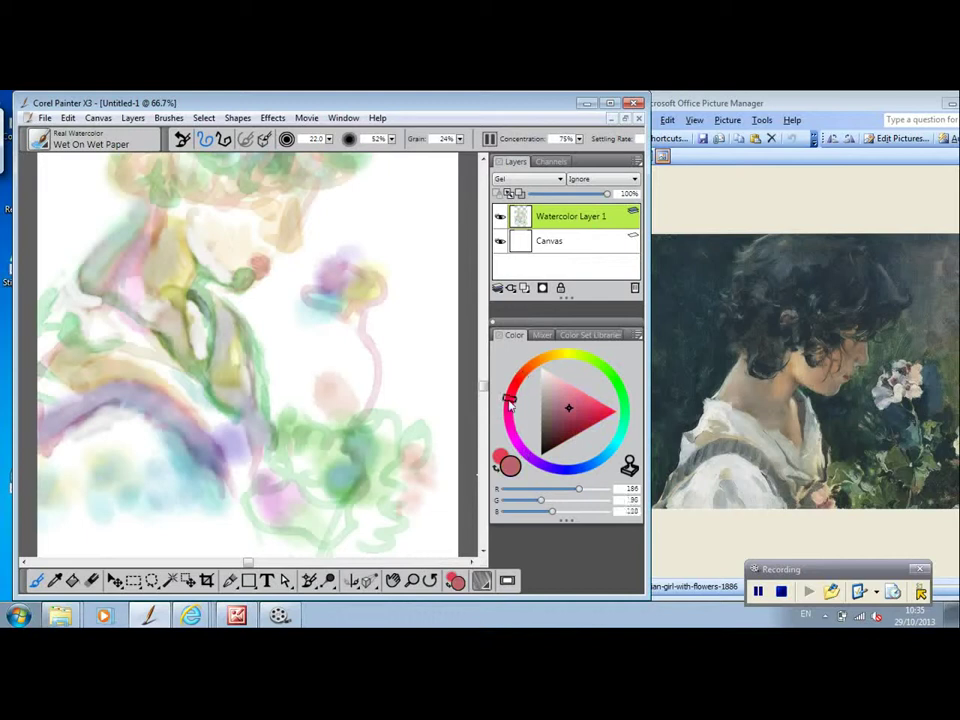
mouse_move(326, 398)
left_mouse_down()
mouse_move(325, 414)
mouse_move(336, 417)
mouse_move(347, 386)
mouse_move(361, 403)
left_mouse_up()
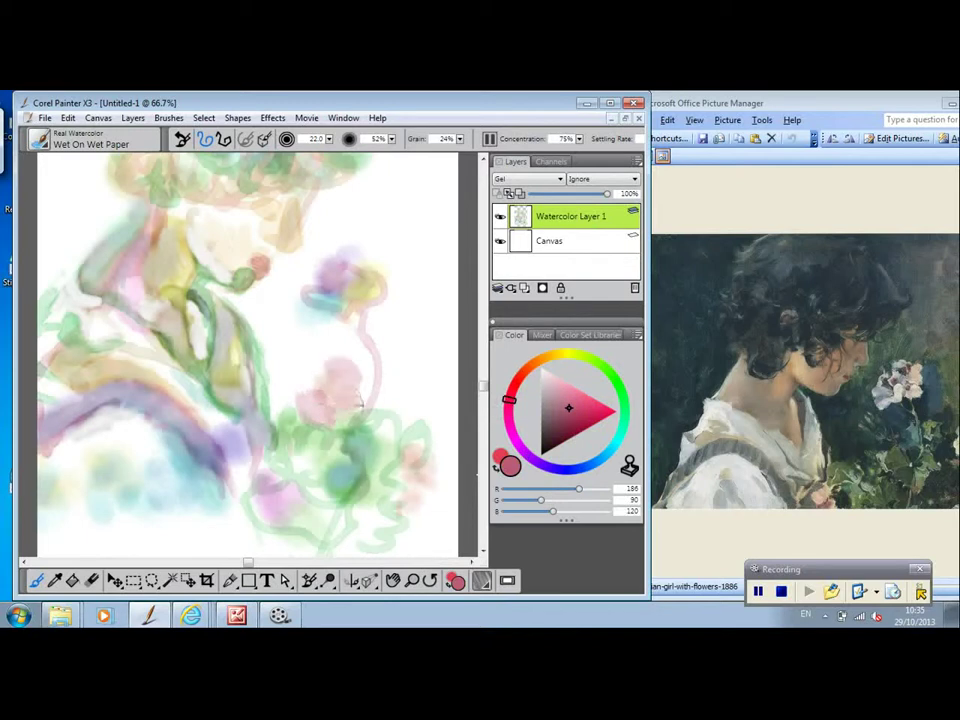
Add peach (RGB 223, 187, 157) and pink (RGB 197, 127, 179) beside the flower stem, carrying the pink into the foliage.
left_click(536, 366)
left_click(560, 390)
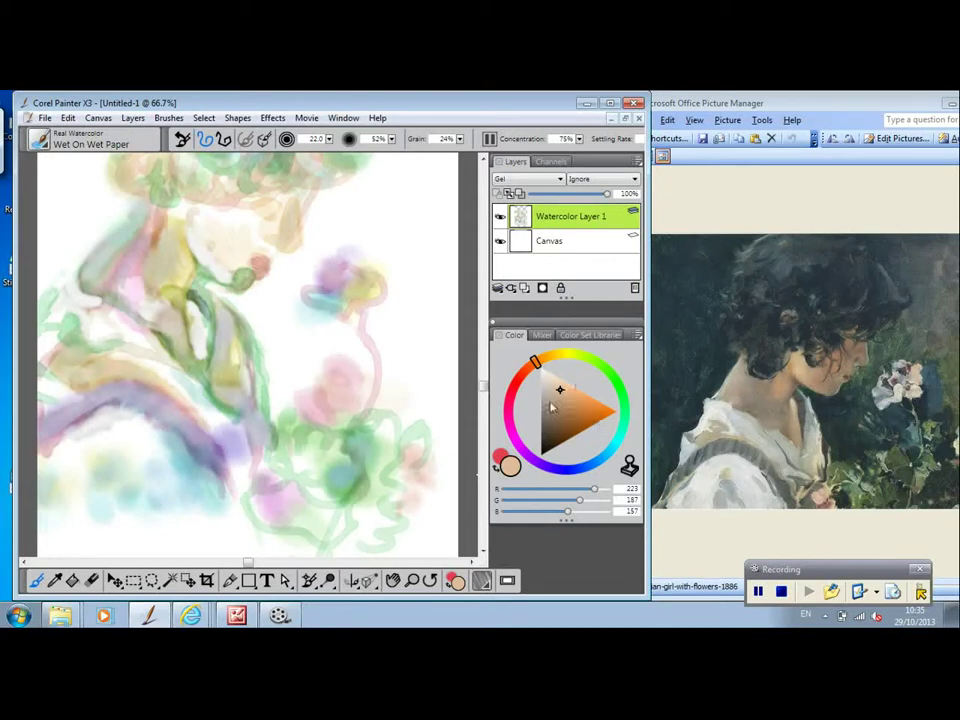
left_click(509, 425)
mouse_move(386, 396)
left_mouse_down()
mouse_move(437, 464)
mouse_move(402, 454)
mouse_move(375, 470)
mouse_move(326, 469)
left_mouse_up()
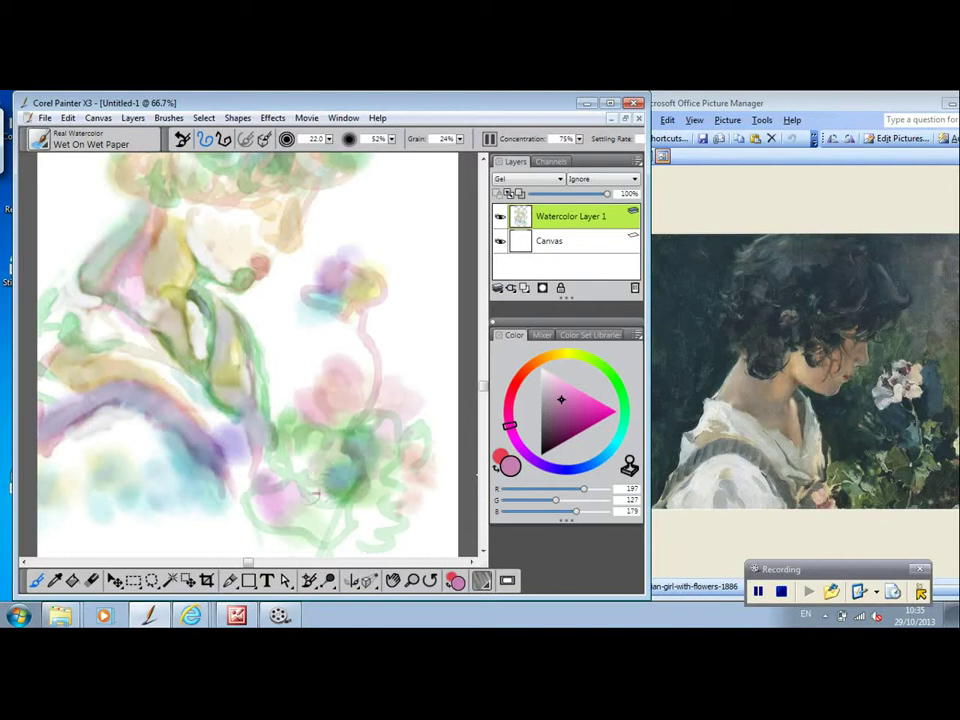
Blend teal (RGB 127, 197, 196) into the foliage and pink (RGB 197, 127, 177) into its lower leaves.
left_click(617, 440)
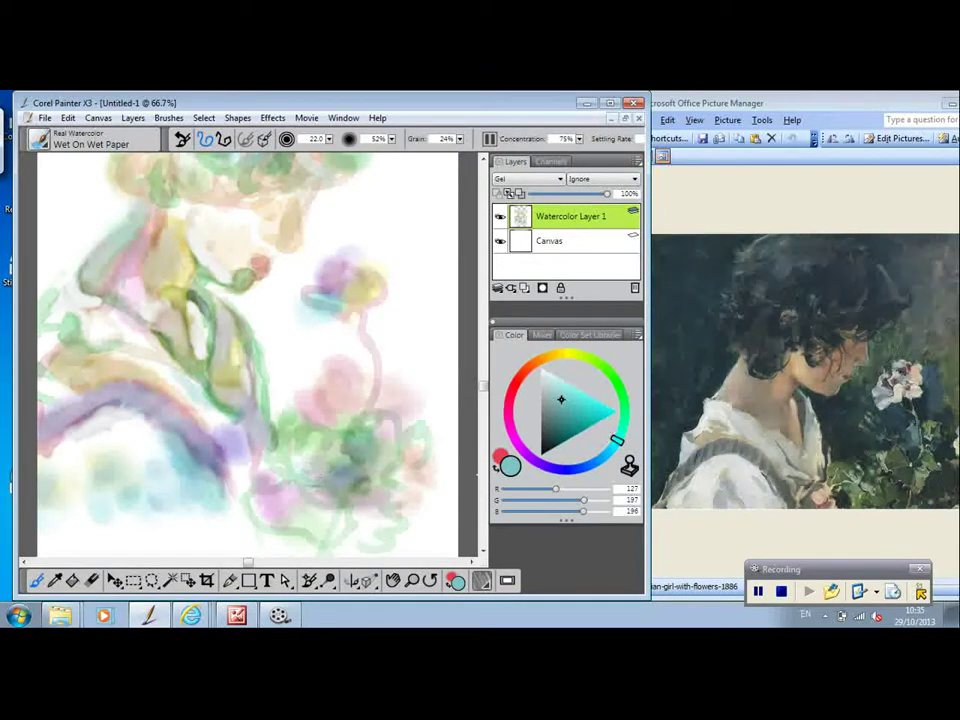
left_click(507, 425)
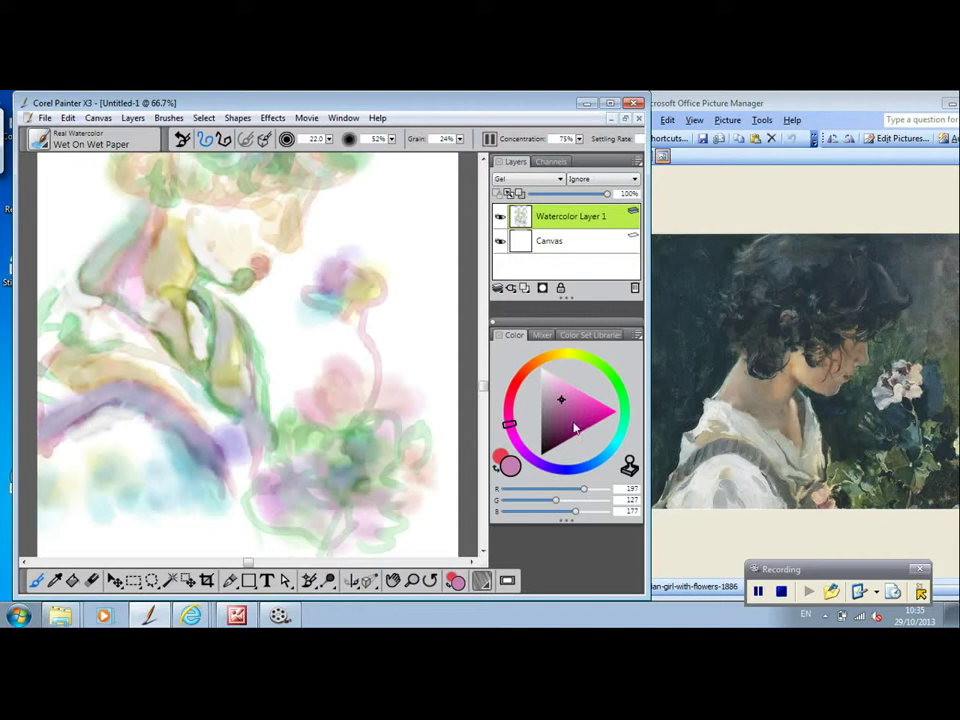
Touch the lower foliage with green (RGB 127, 197, 130) and wash its outer edge with golden ochre (RGB 215, 168, 97).
left_click(620, 387)
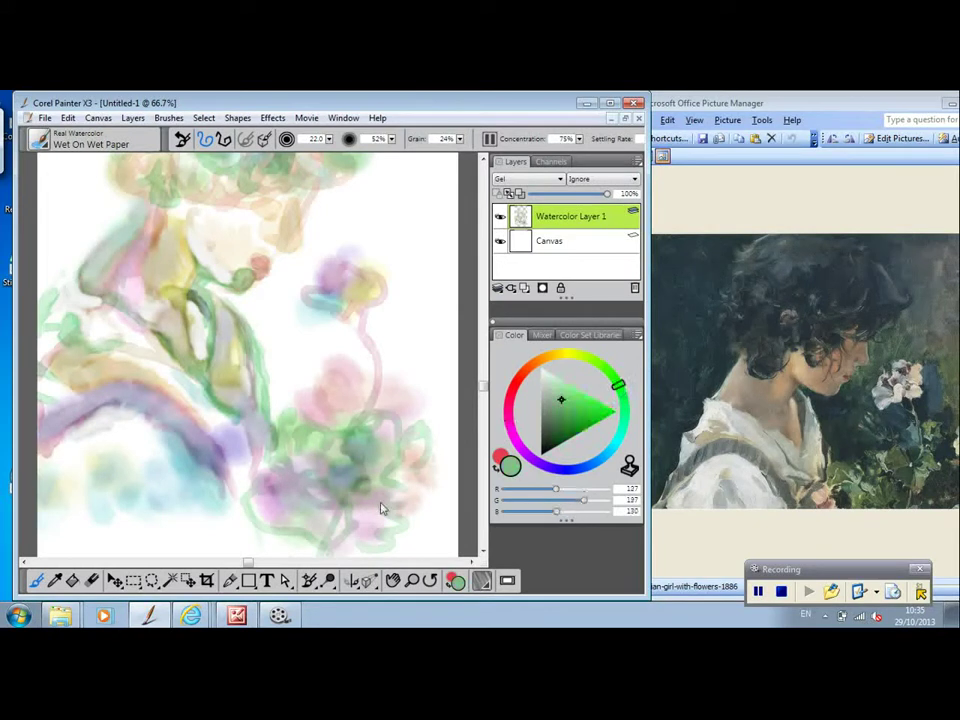
left_click(543, 359)
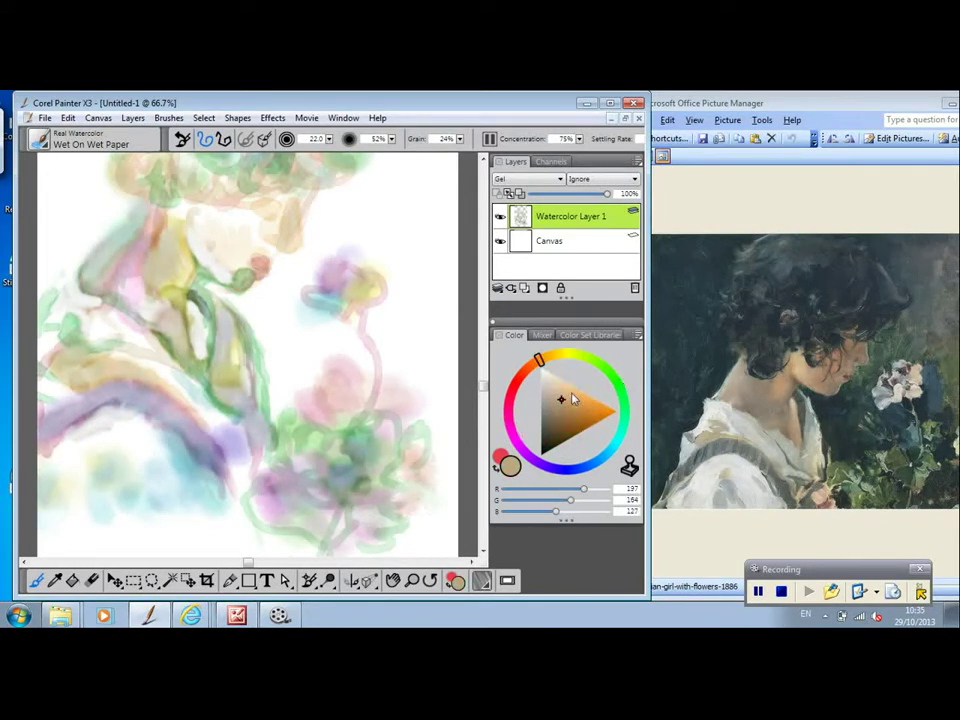
mouse_move(428, 479)
left_mouse_down()
mouse_move(413, 507)
mouse_move(419, 532)
mouse_move(298, 549)
mouse_move(278, 522)
mouse_move(265, 534)
mouse_move(246, 508)
left_mouse_up()
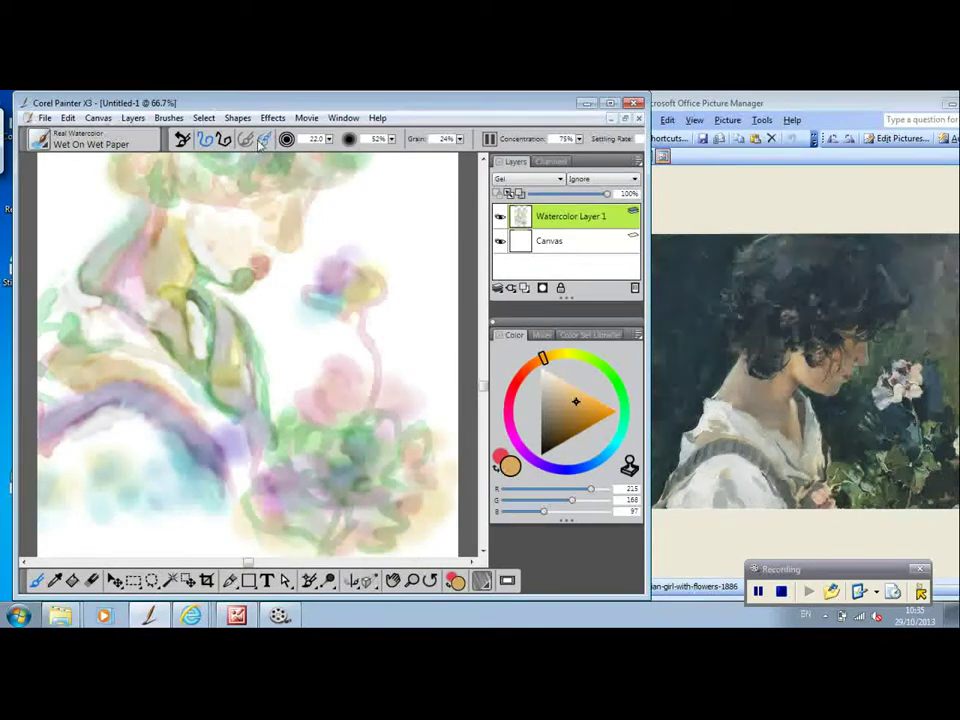
Switch to the Rough Edges watercolor brush and dab golden ochre (RGB 215, 168, 97) petals over the lower and right parts of the tall flower.
left_click(42, 143)
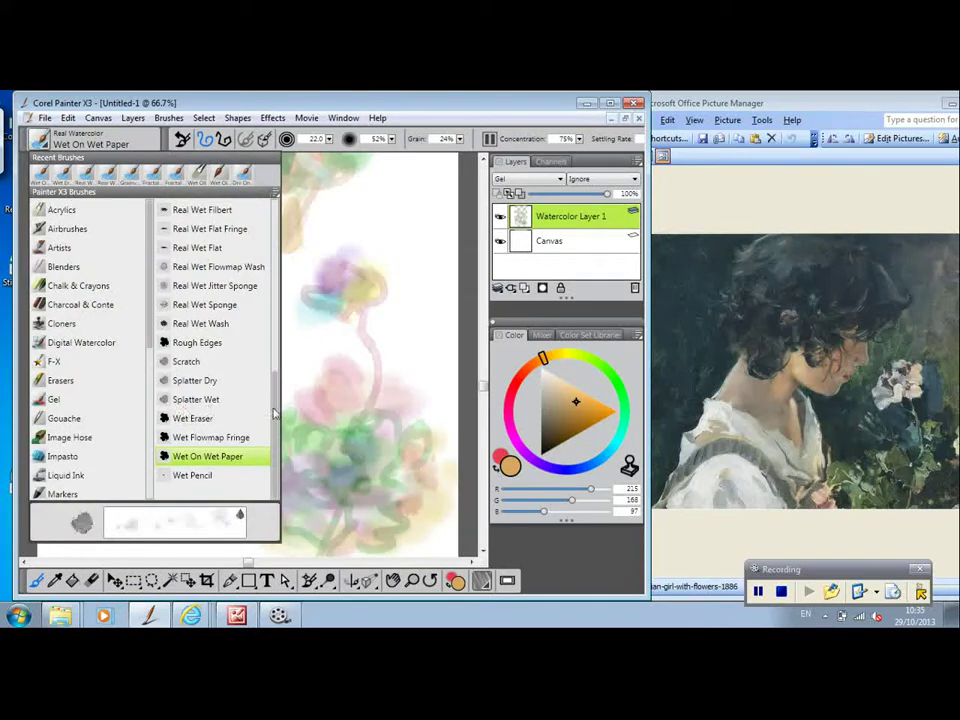
left_click(205, 304)
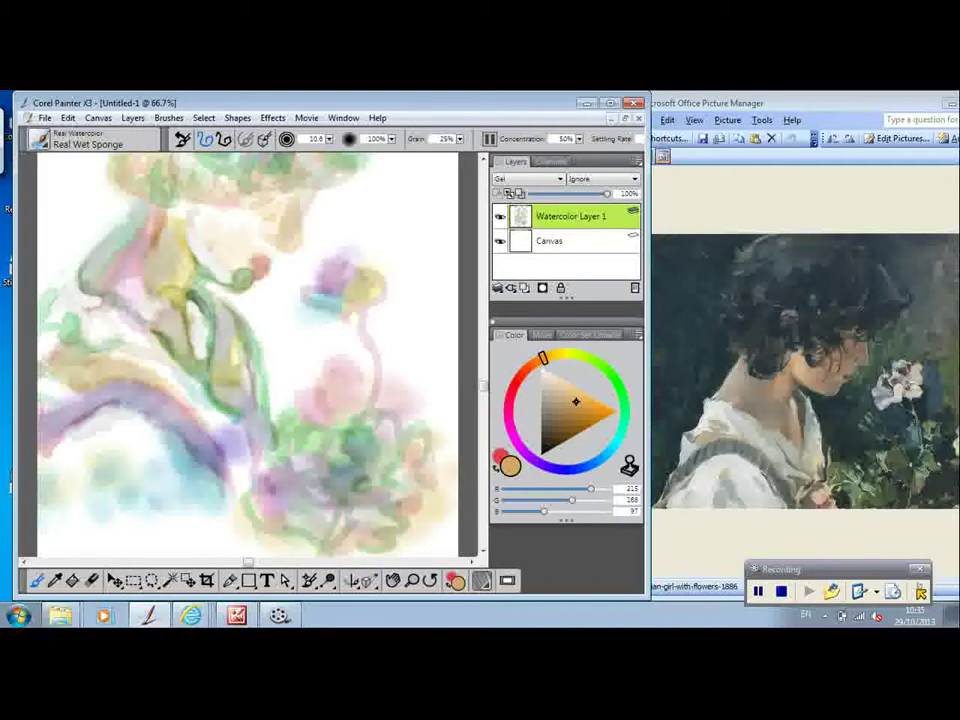
left_click(42, 143)
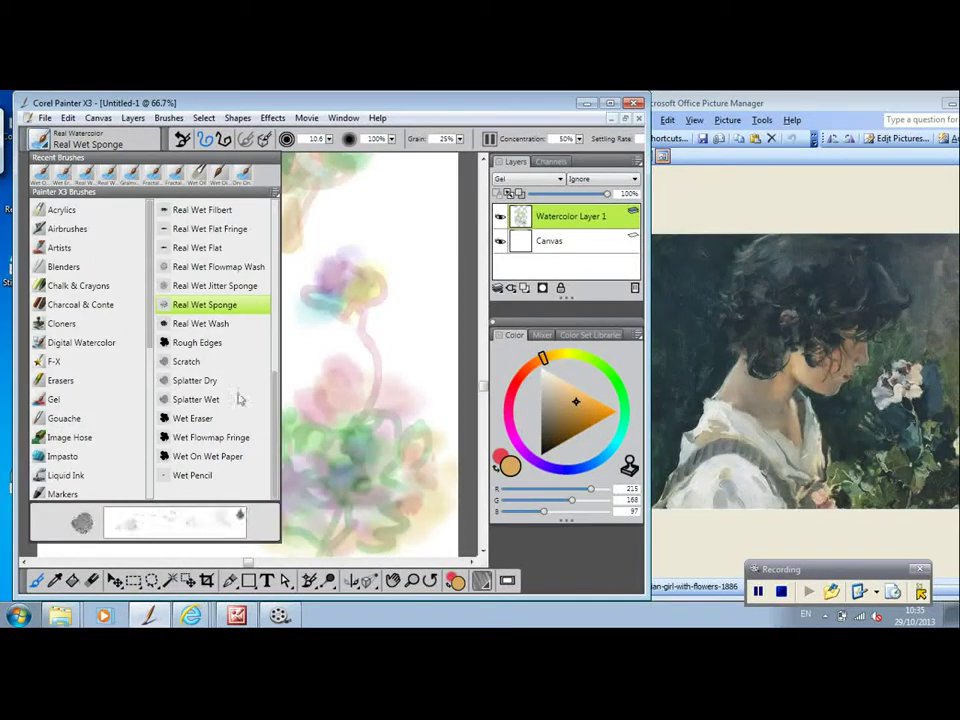
left_click(205, 342)
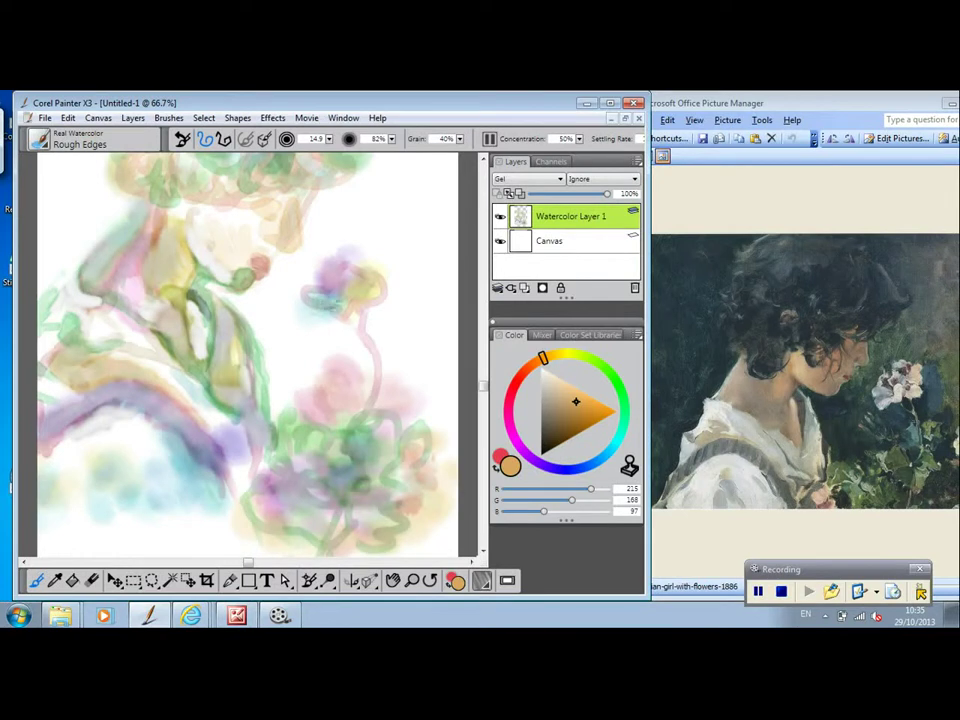
mouse_move(330, 310)
left_mouse_down()
mouse_move(343, 302)
mouse_move(326, 316)
left_mouse_up()
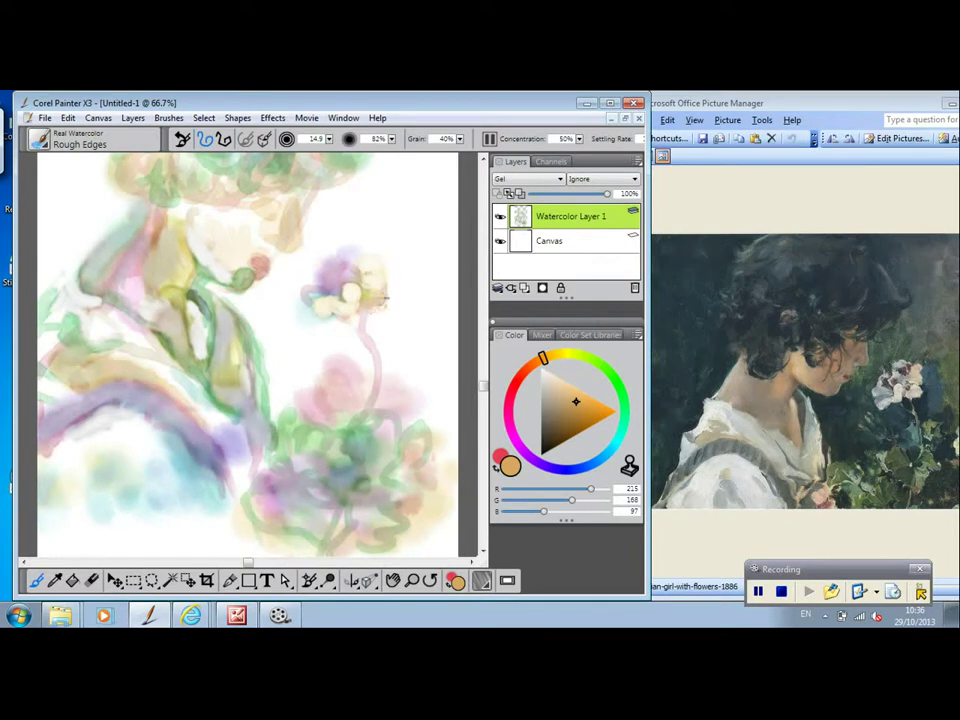
left_click_drag(385, 298, 388, 283)
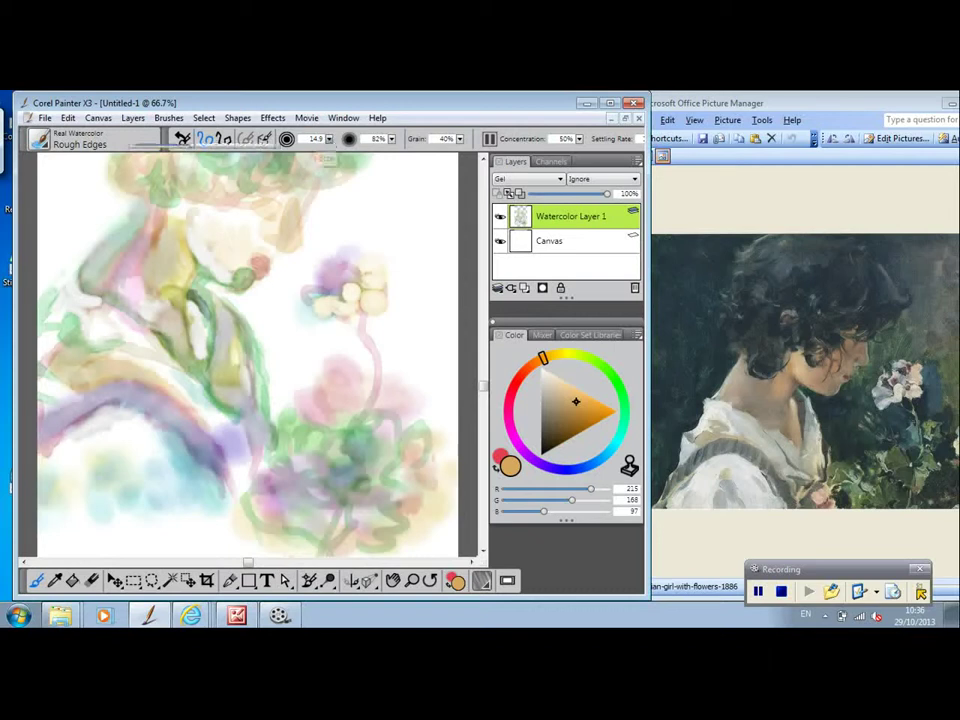
Reduce the Rough Edges brush to size 3.6 and outline the flower's petals, nose, mouth and chin in golden ochre (RGB 215, 168, 97).
left_click_drag(329, 140, 311, 144)
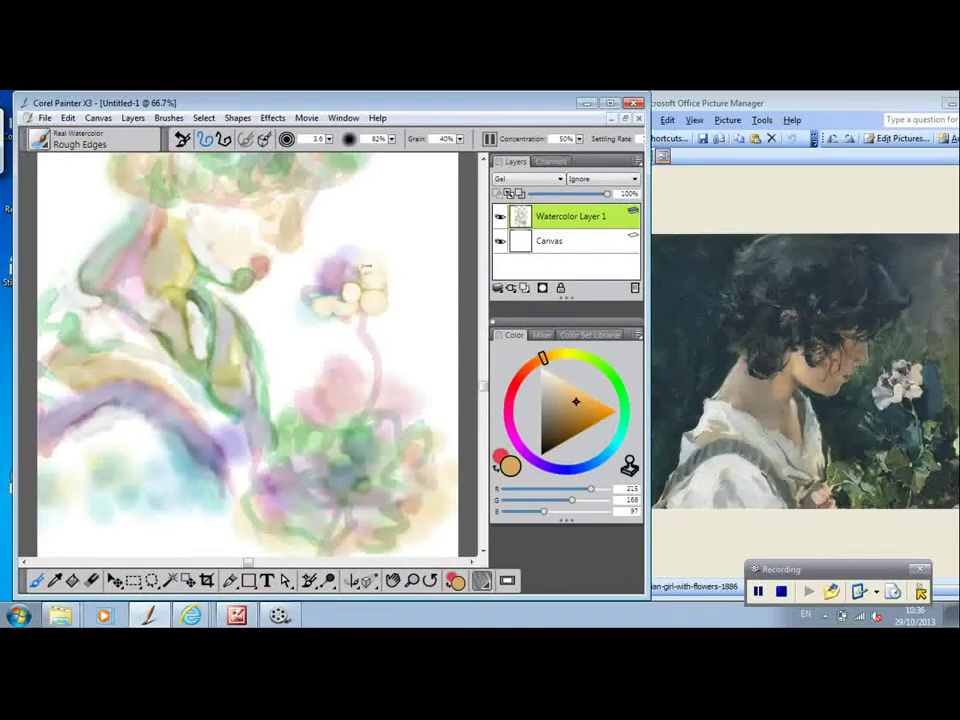
left_click_drag(340, 284, 360, 269)
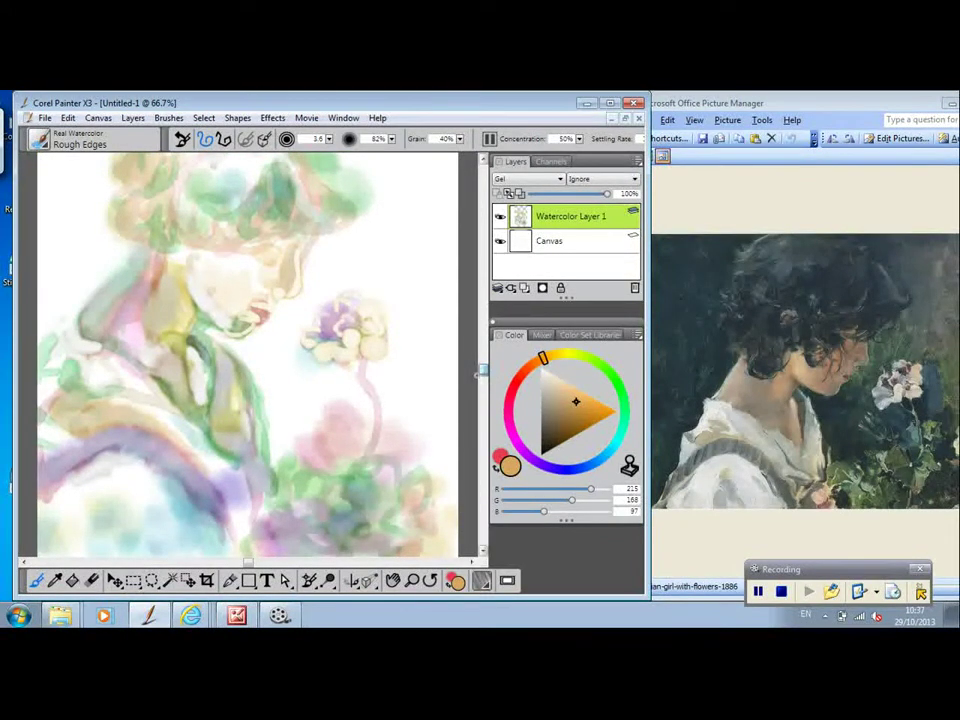
With the Real Wet Wash brush at size 2.2, touch the flower's lower-left petals with teal (RGB 97, 215, 185) and deep green (RGB 28, 158, 125).
left_click(41, 143)
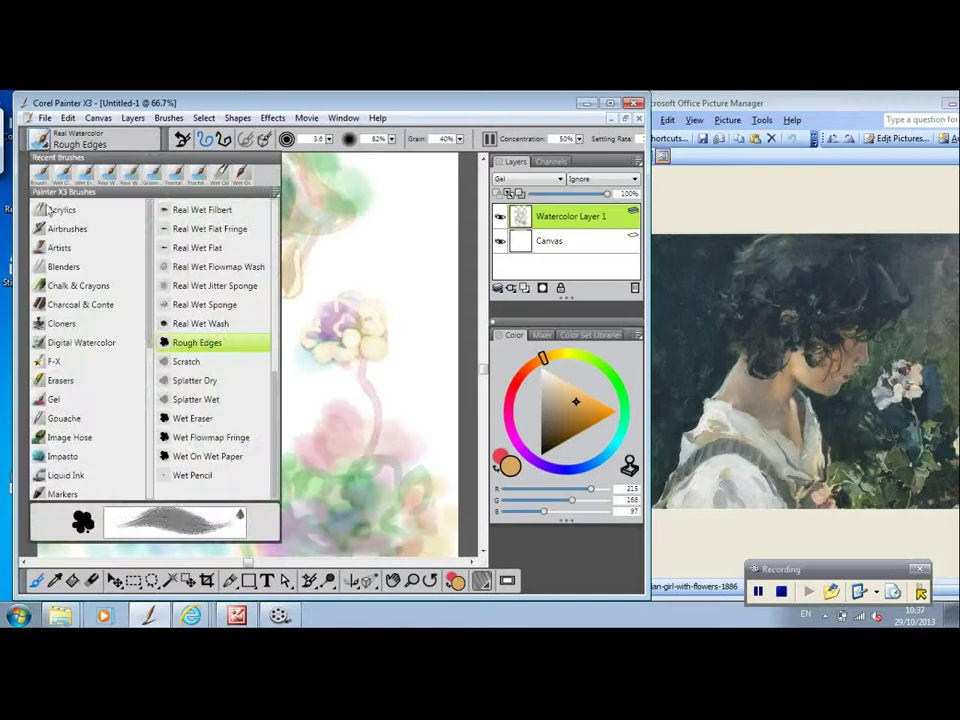
left_click(222, 325)
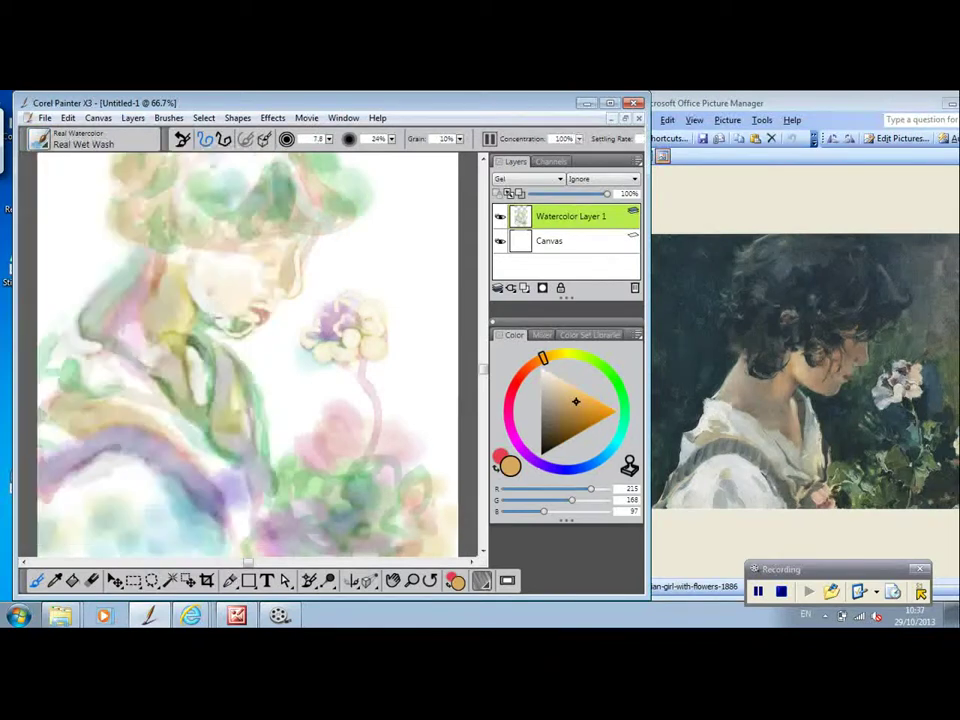
left_click(329, 139)
left_click_drag(180, 148, 154, 148)
left_click(621, 427)
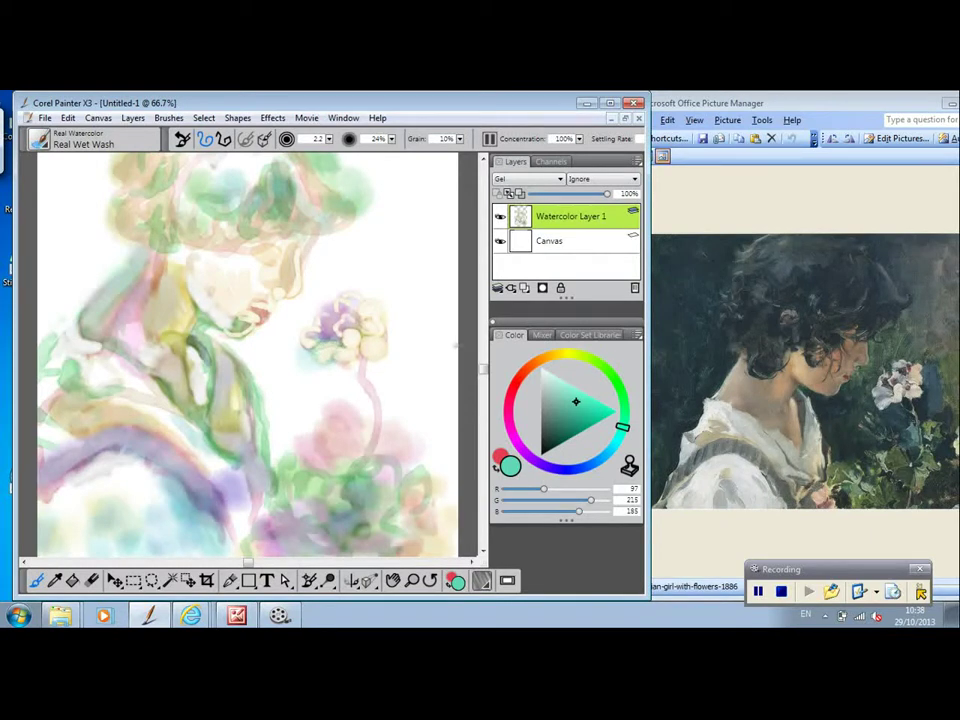
left_click(580, 424)
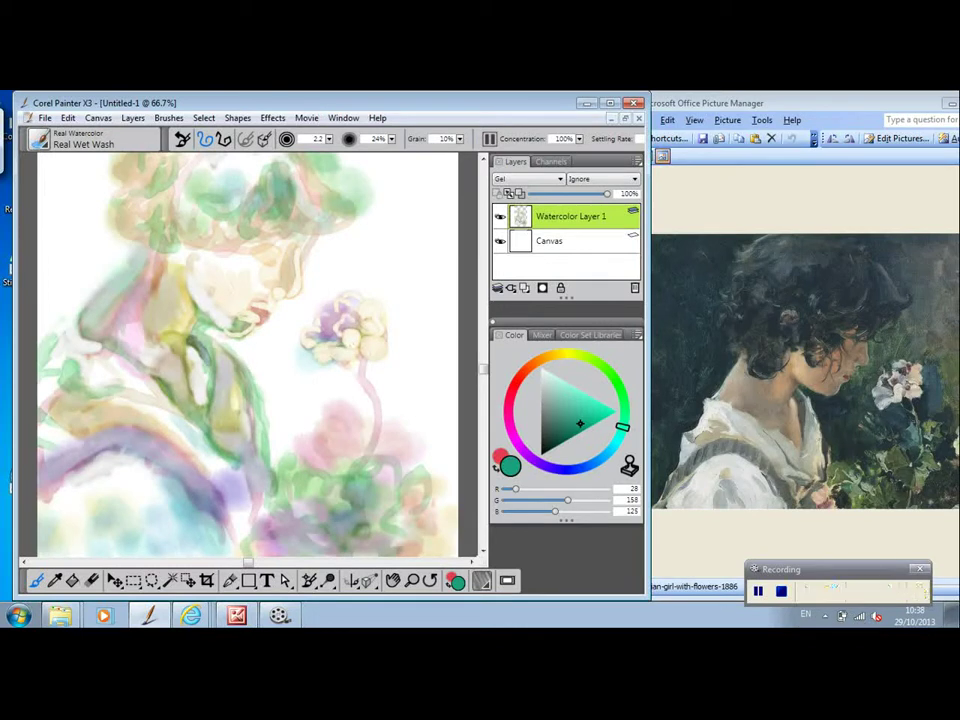
mouse_move(921, 593)
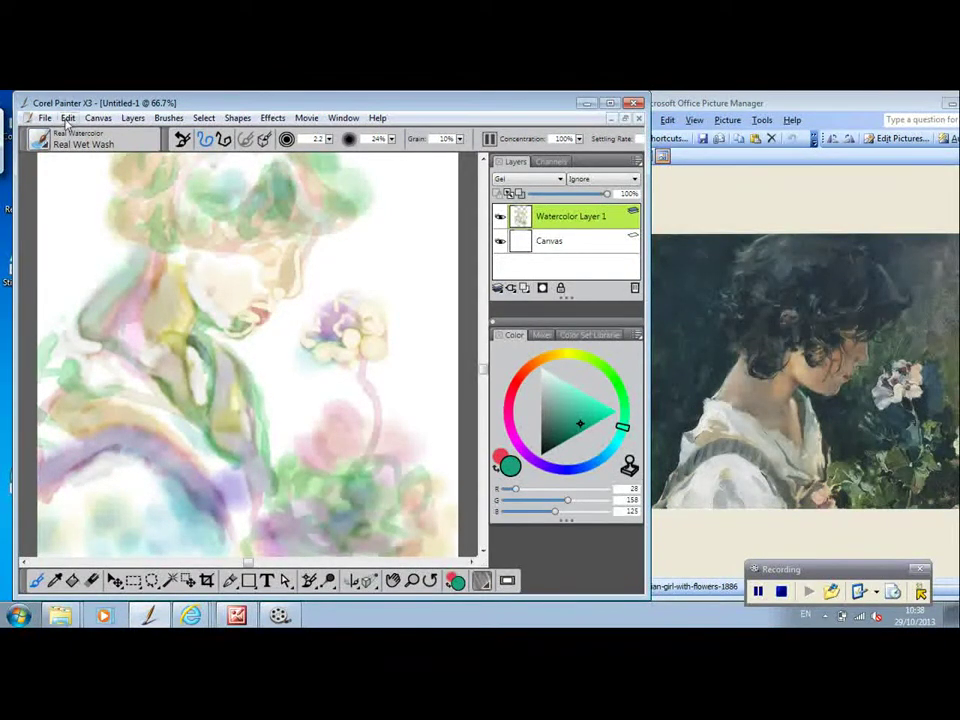
Switch to the Real Wet Flat brush at size 4.7 and deepen the flower's lower-left petals with deep green (RGB 28, 158, 125).
left_click(56, 148)
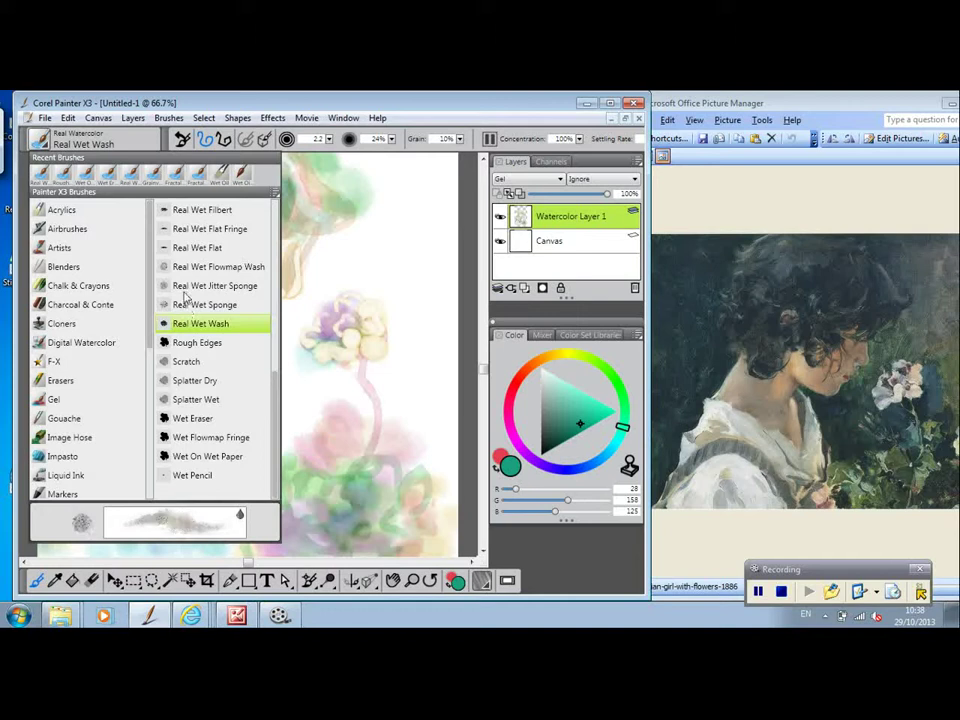
left_click(197, 247)
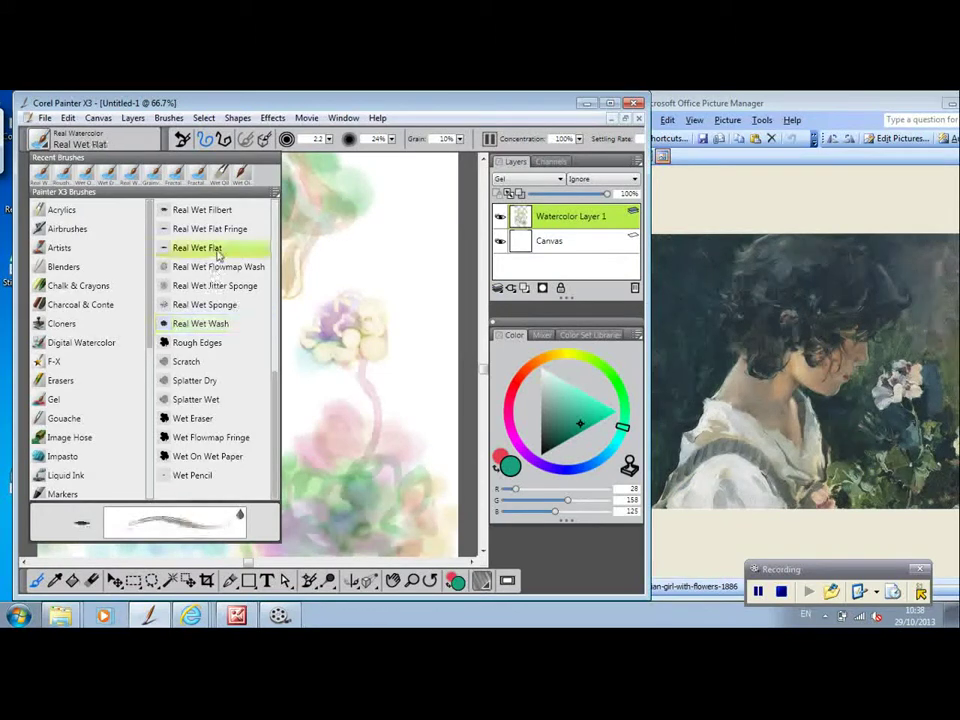
left_click(329, 139)
left_click(212, 148)
left_click_drag(210, 145, 117, 147)
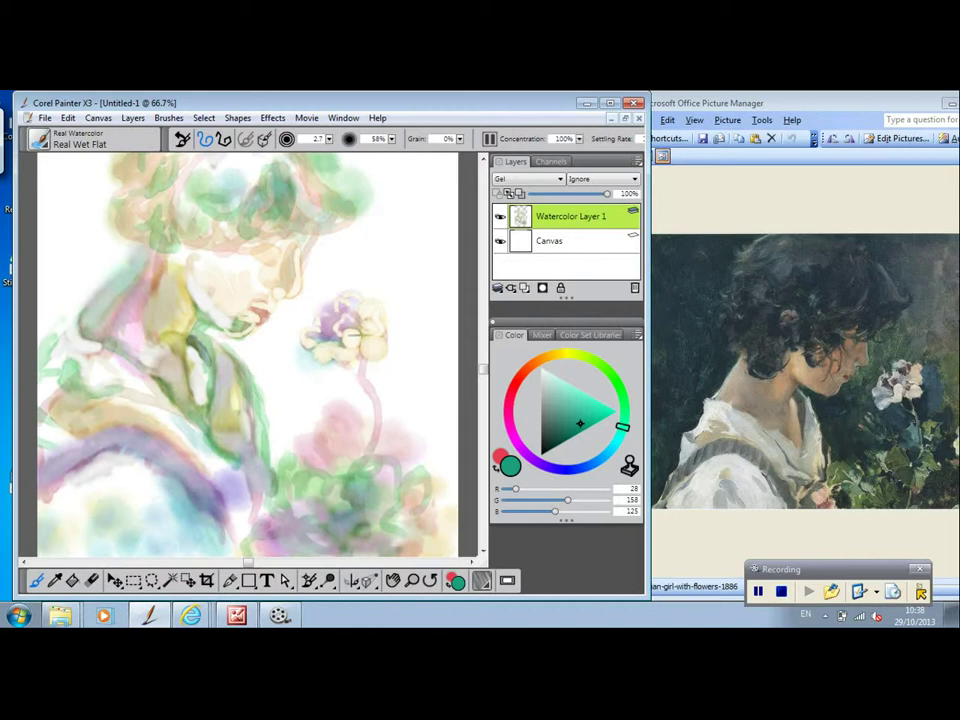
left_click_drag(328, 139, 334, 141)
left_click_drag(340, 346, 318, 352)
Shade the tall flower's petals with lavender (RGB 166, 145, 215), soft red (RGB 195, 109, 112) and purple (RGB 183, 109, 195).
left_click(549, 467)
left_click(562, 393)
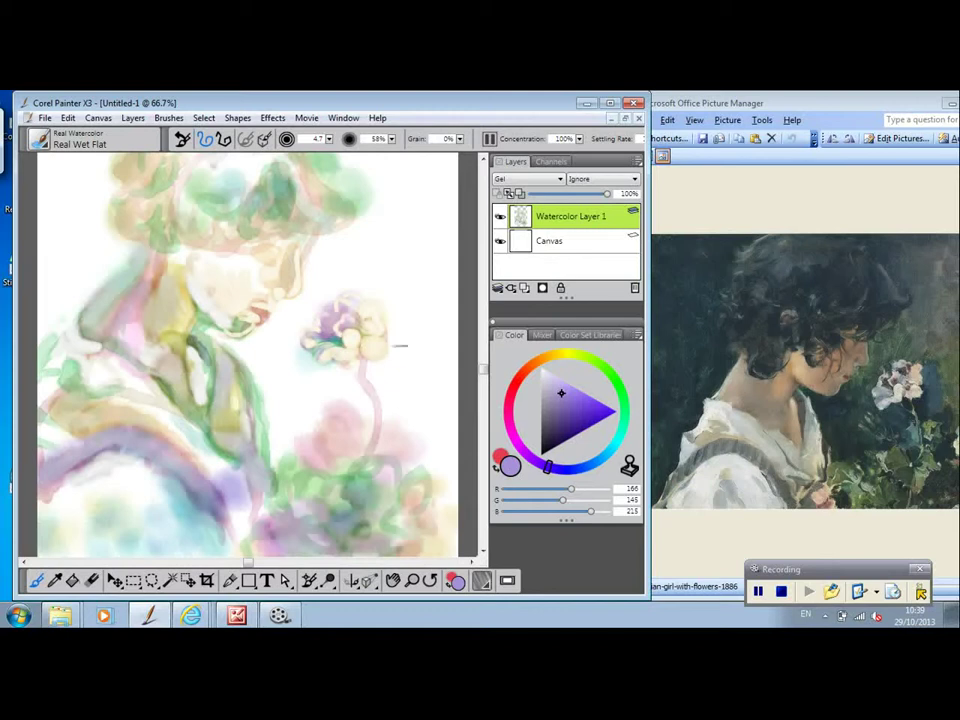
left_click(515, 384)
left_click(565, 403)
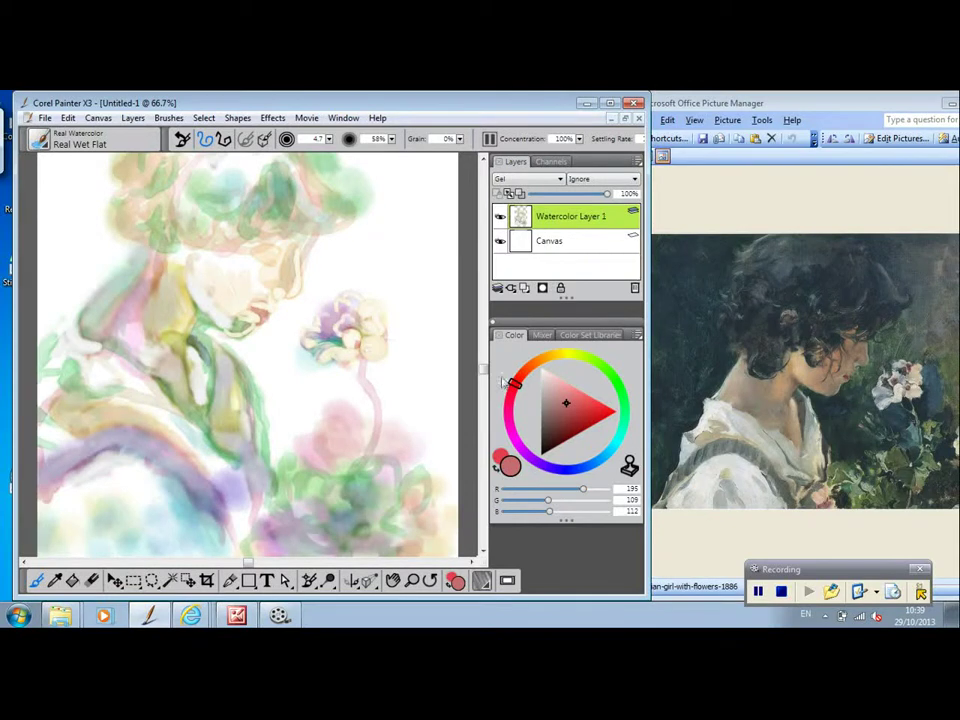
left_click(519, 448)
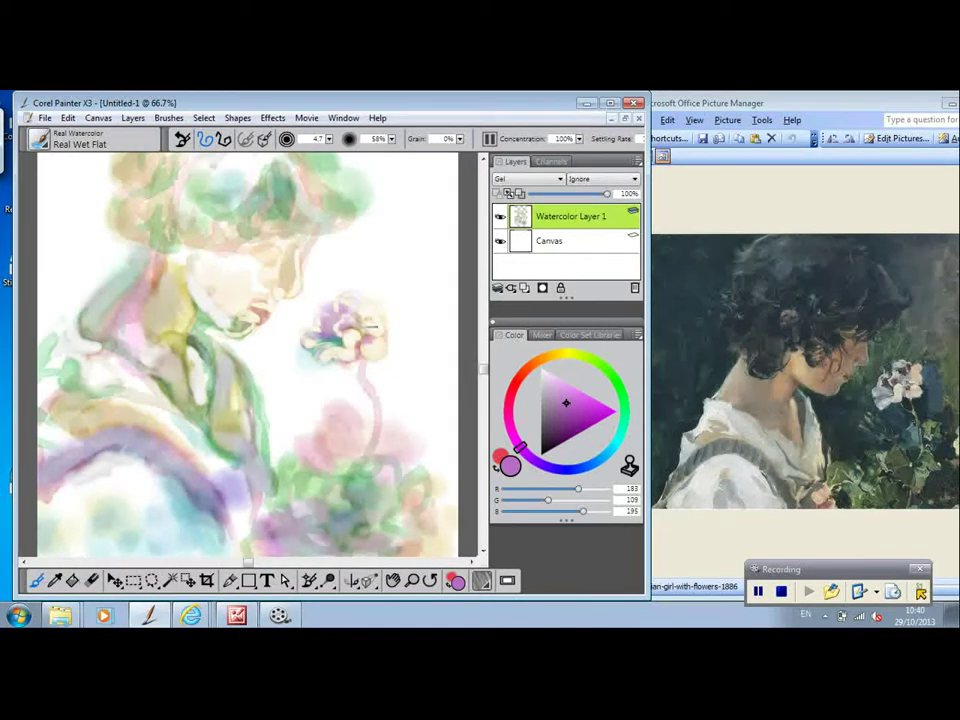
Model the flower's upper-right petals with tan (RGB 212, 175, 124), pink (RGB 178, 118, 165) and muted teal (RGB 118, 178, 177).
left_click(541, 358)
left_click(567, 398)
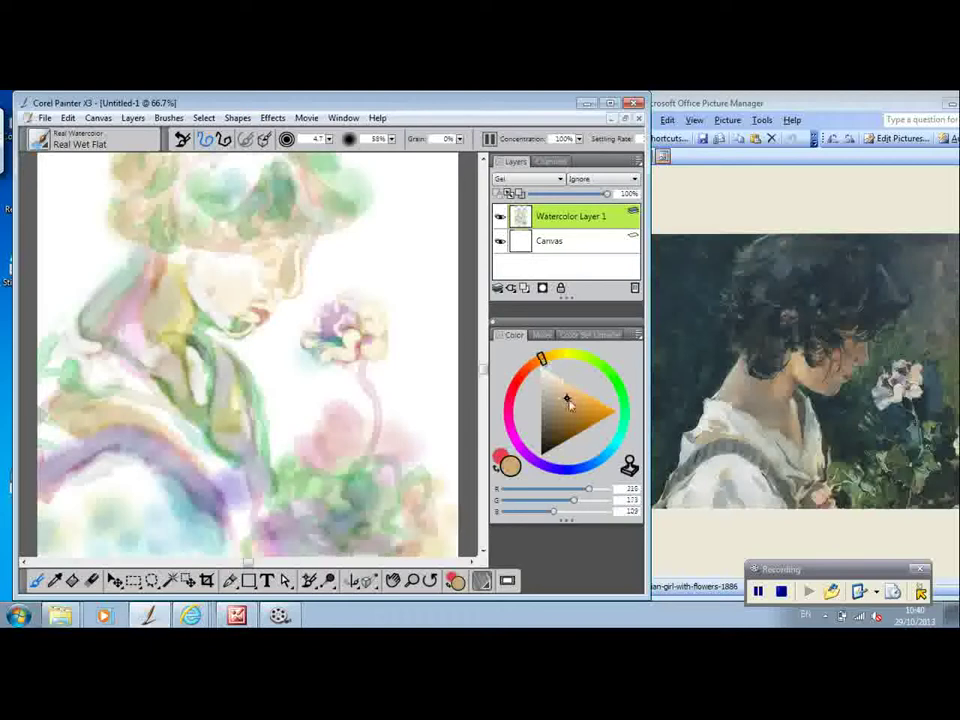
left_click(568, 399)
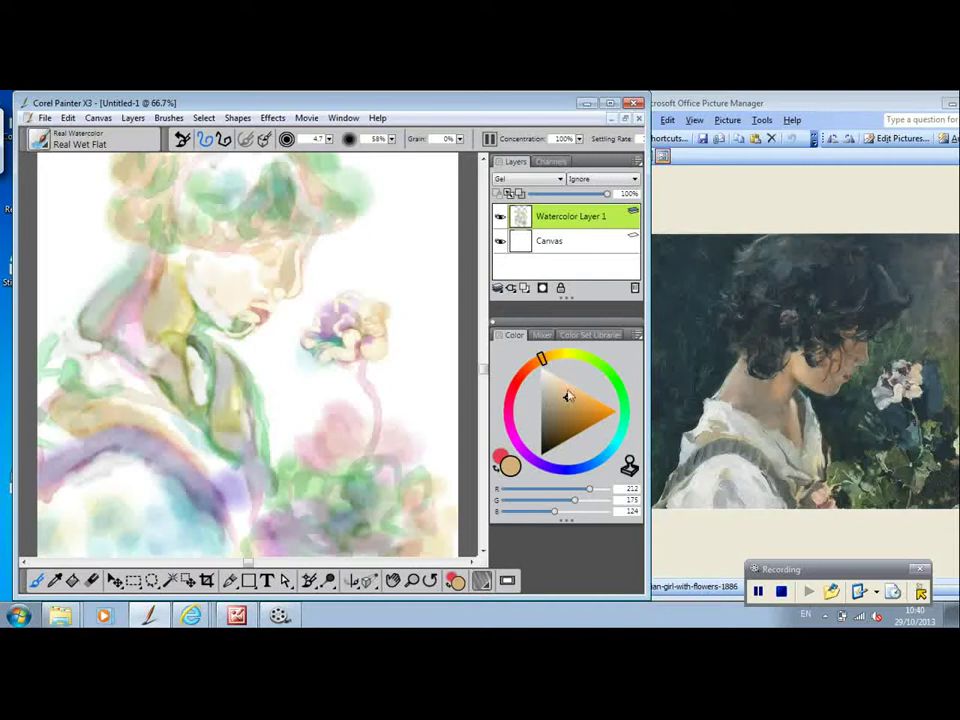
left_click(512, 430)
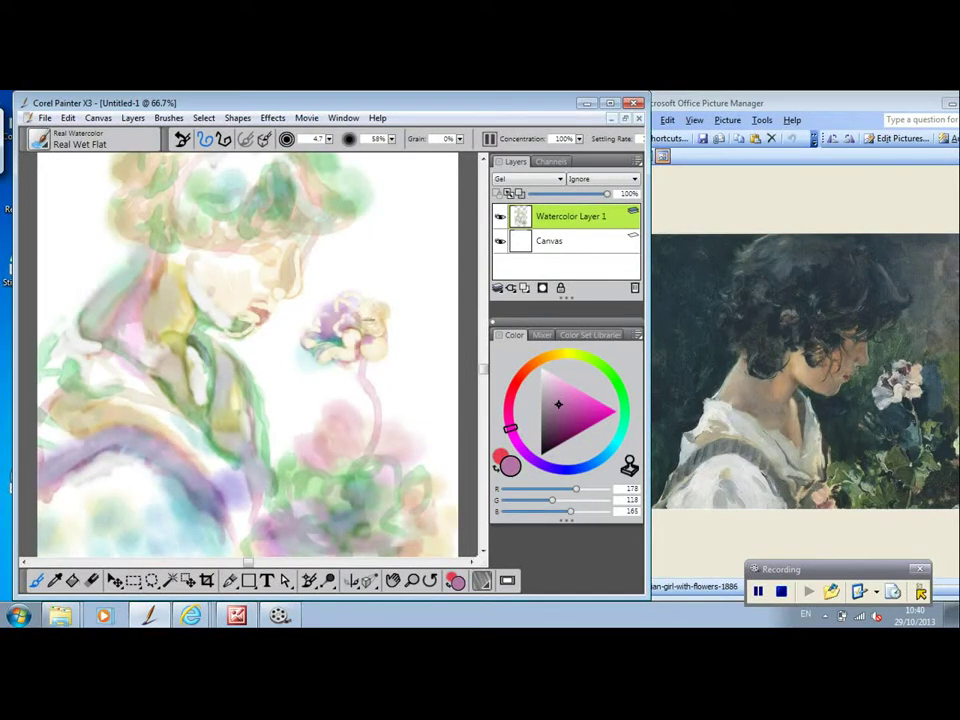
left_click(617, 440)
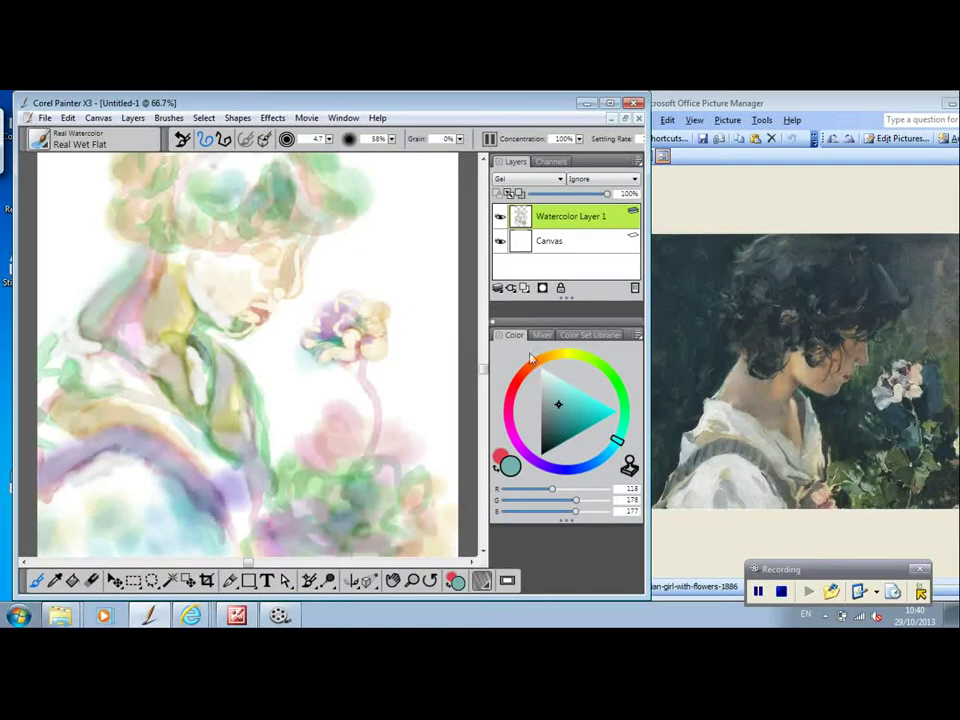
Add dusty rose (RGB 178, 146, 147), deepen the lips with reddish brown (RGB 156, 82, 84) and touch the face with warm grey (RGB 175, 171, 165).
left_click(517, 383)
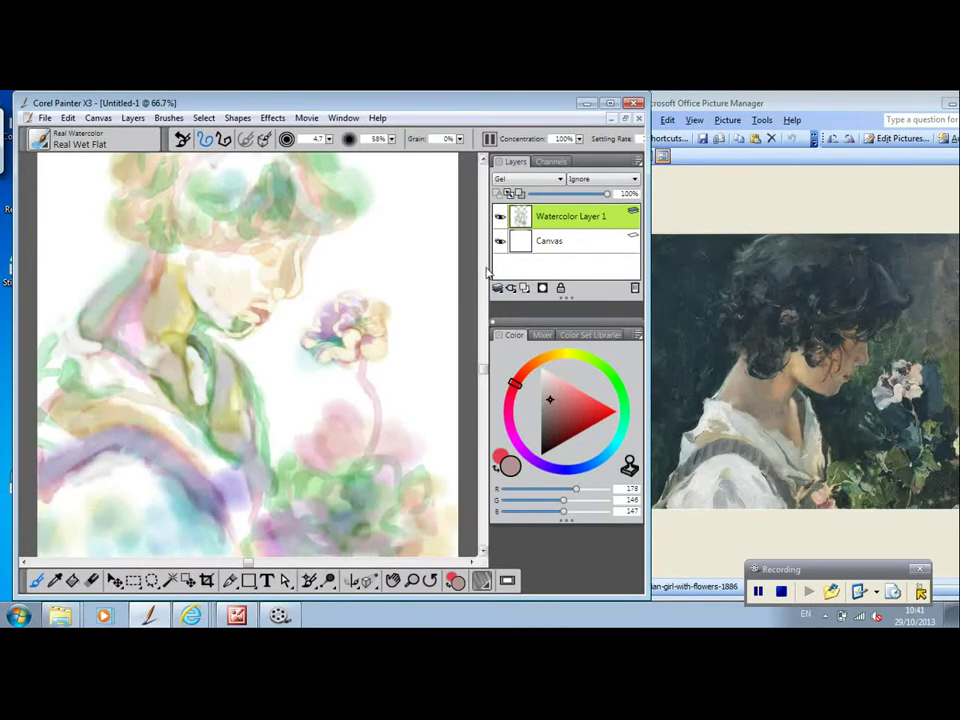
left_click(563, 413)
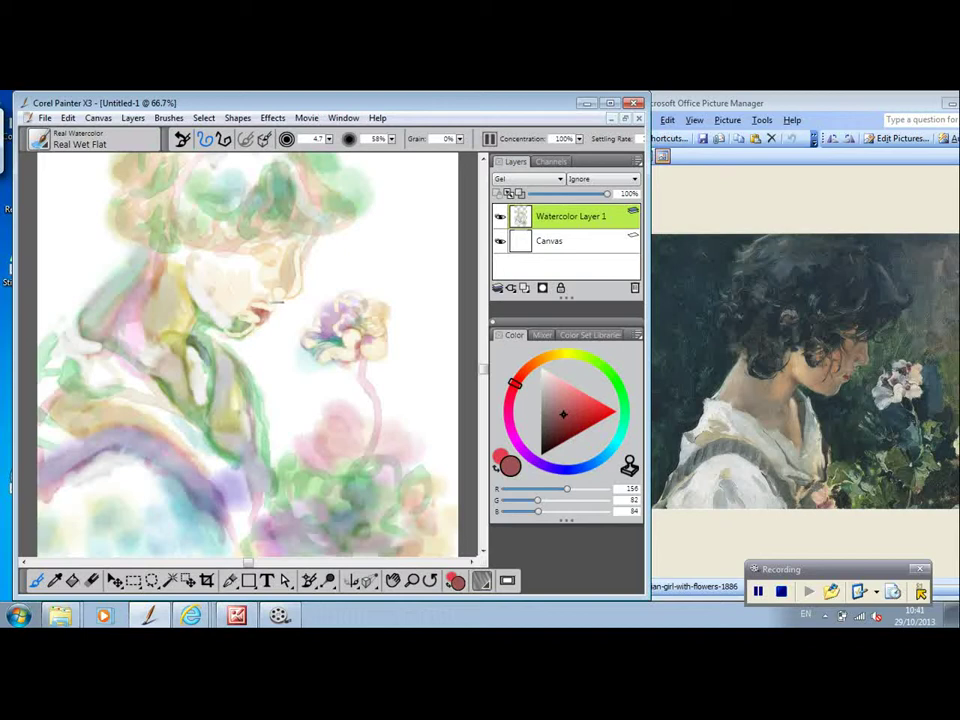
left_click(545, 361)
left_click(543, 397)
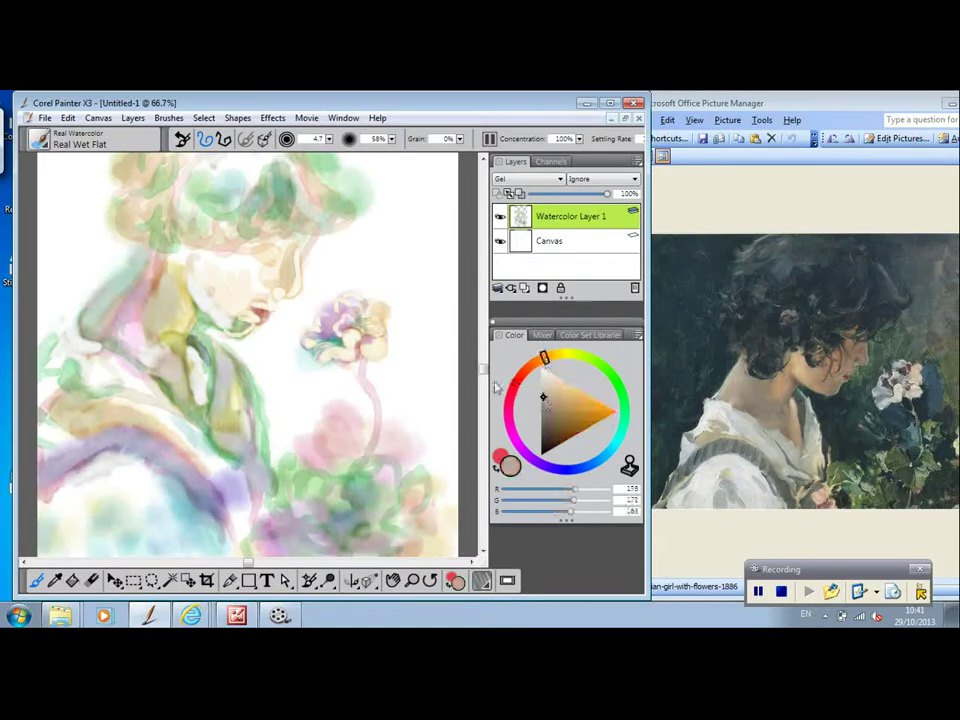
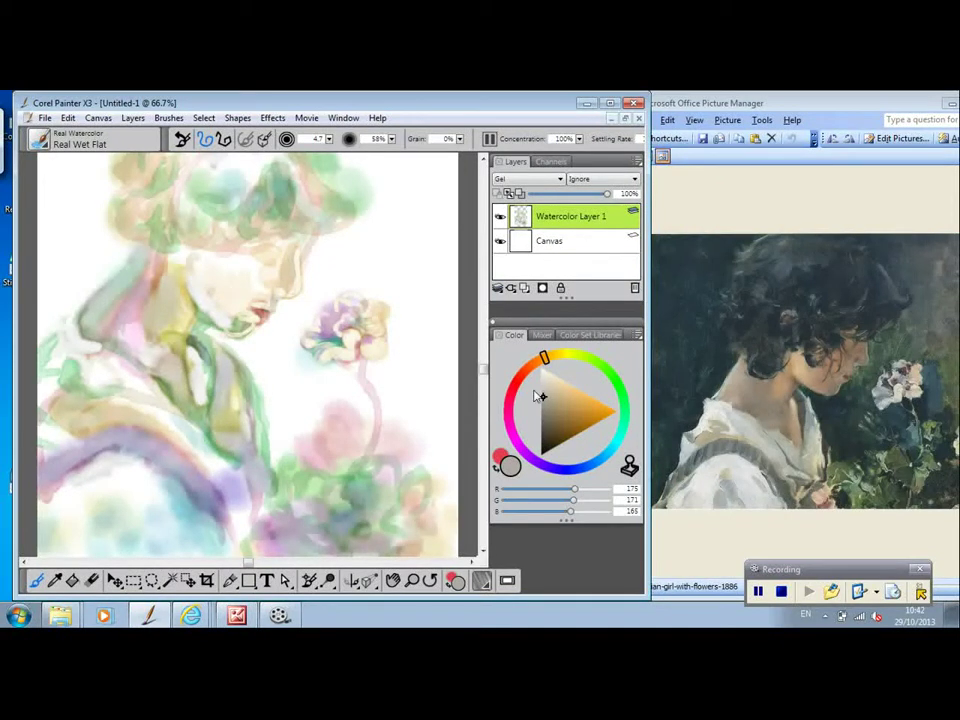
Paint fine curling hair strands in blue (RGB 96, 162, 180) along the fringe, over the temple and through the curls.
left_click(609, 450)
left_click(565, 408)
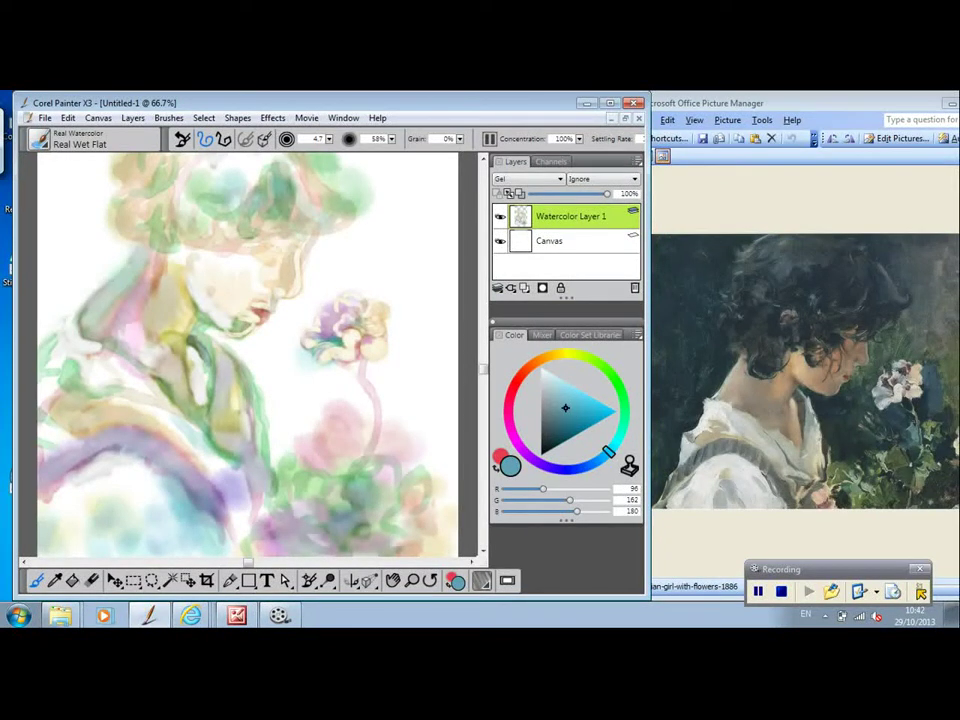
mouse_move(243, 235)
left_mouse_down()
mouse_move(290, 248)
mouse_move(326, 229)
left_mouse_up()
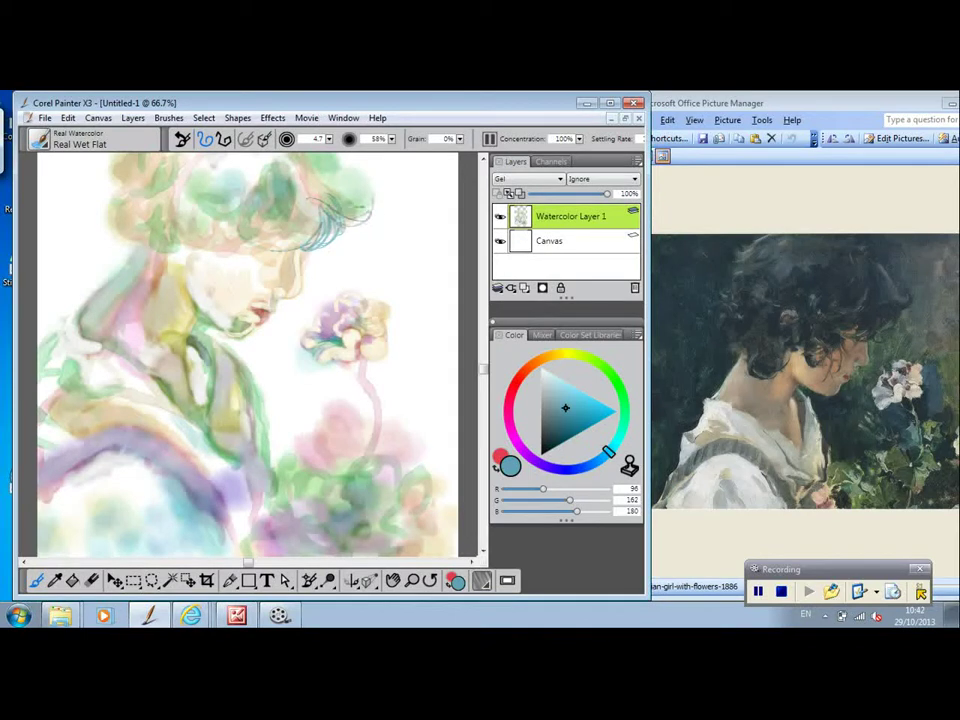
left_click_drag(258, 245, 316, 250)
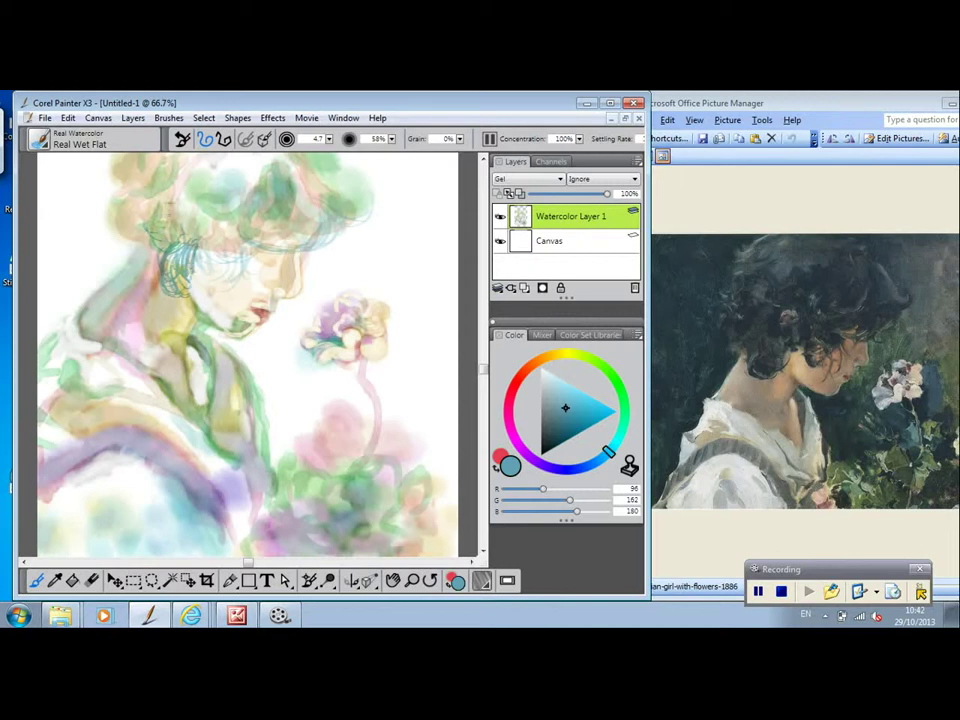
mouse_move(156, 228)
left_mouse_down()
mouse_move(178, 202)
mouse_move(134, 214)
mouse_move(170, 222)
mouse_move(189, 208)
mouse_move(185, 199)
left_mouse_up()
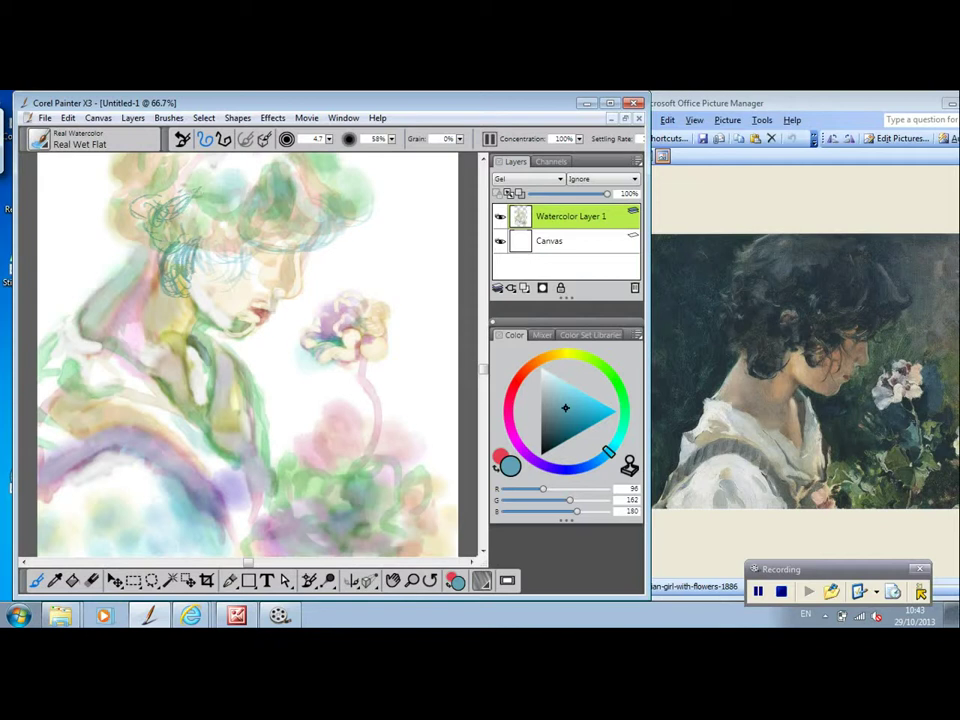
left_click_drag(184, 196, 224, 211)
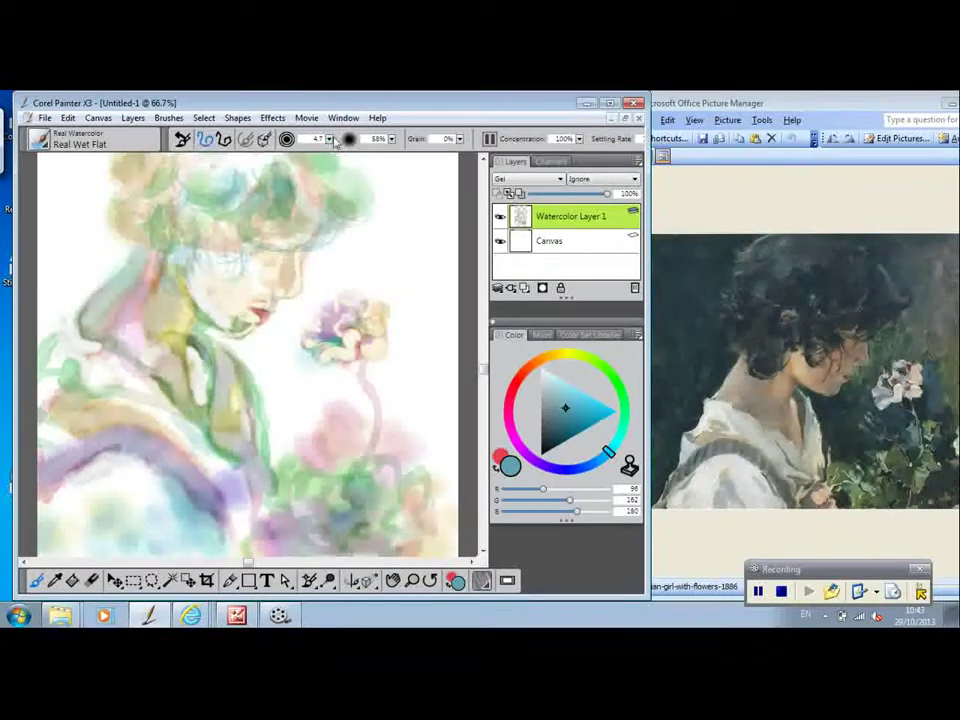
Enlarge the brush to size 24.8 and wash pale lime green (RGB 205, 235, 165) over the background between the blouse and the flower stem.
left_click_drag(330, 139, 360, 139)
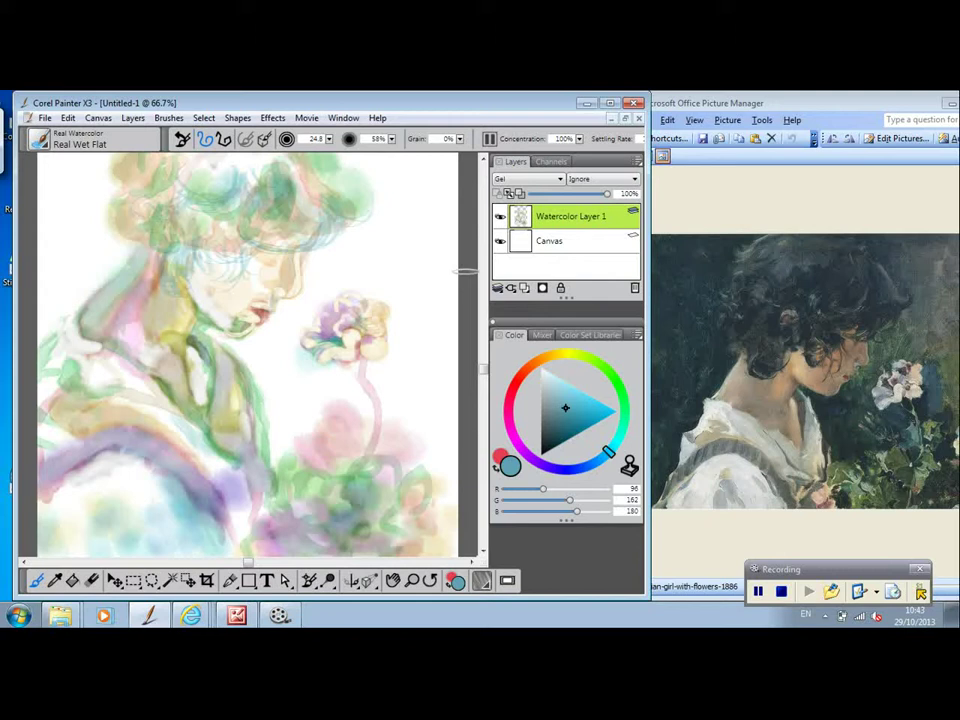
left_click(590, 362)
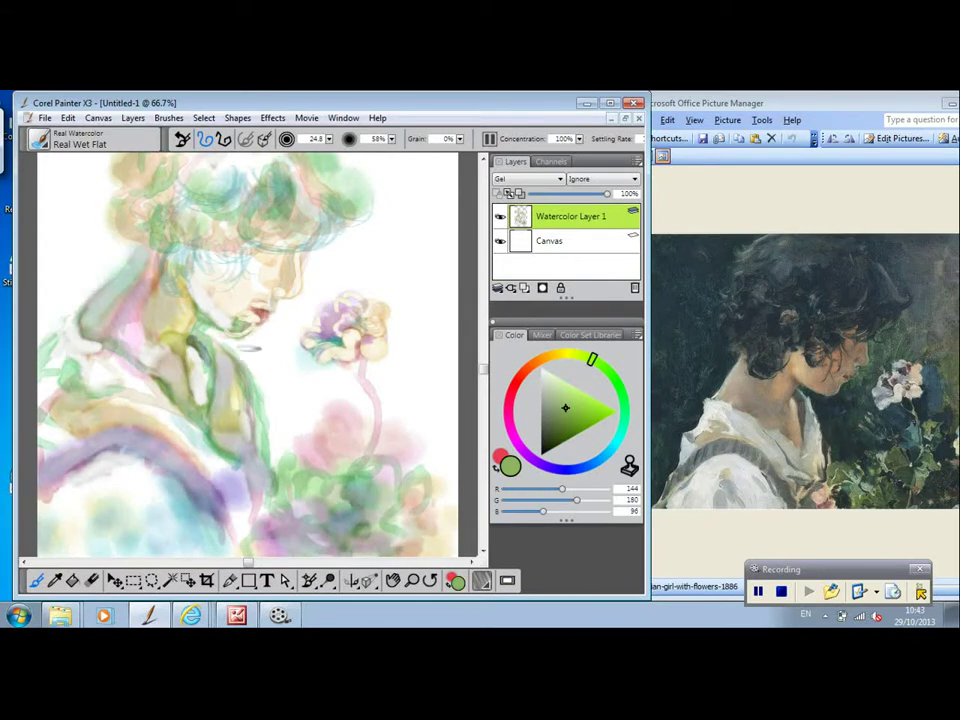
left_click(537, 383)
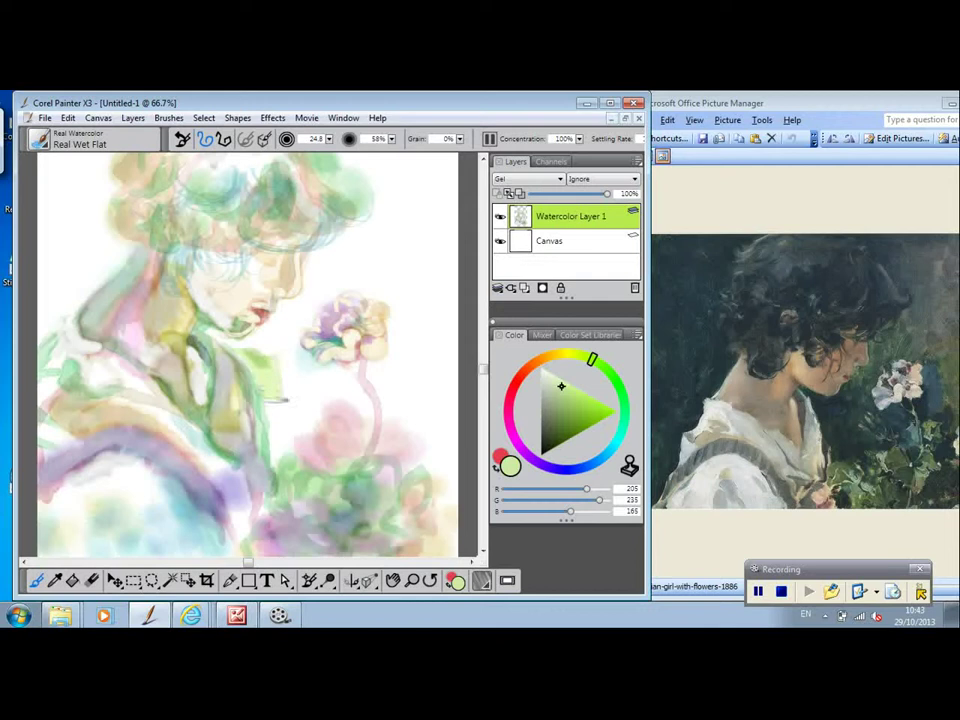
mouse_move(282, 400)
left_mouse_down()
mouse_move(289, 381)
mouse_move(308, 388)
mouse_move(308, 400)
mouse_move(321, 378)
mouse_move(322, 389)
mouse_move(353, 397)
left_mouse_up()
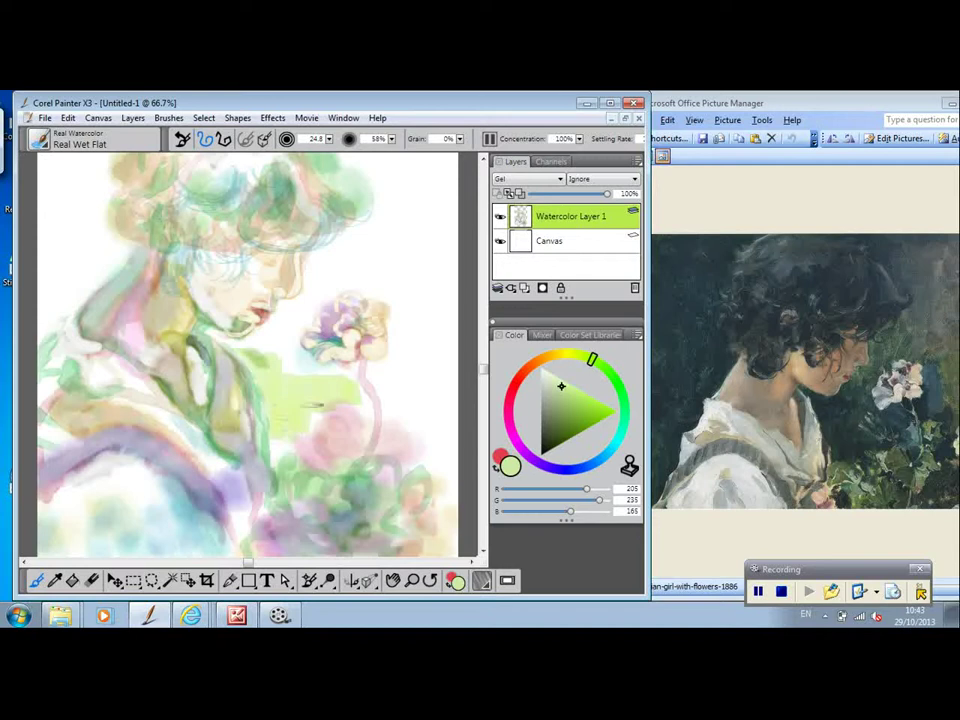
Deepen the background patch beside the blouse with stronger green, teal (RGB 97, 195, 168) and indigo (RGB 99, 97, 195) strokes.
left_click(570, 405)
mouse_move(266, 372)
left_mouse_down()
mouse_move(283, 410)
mouse_move(281, 437)
mouse_move(292, 398)
mouse_move(283, 357)
left_mouse_up()
left_click(623, 427)
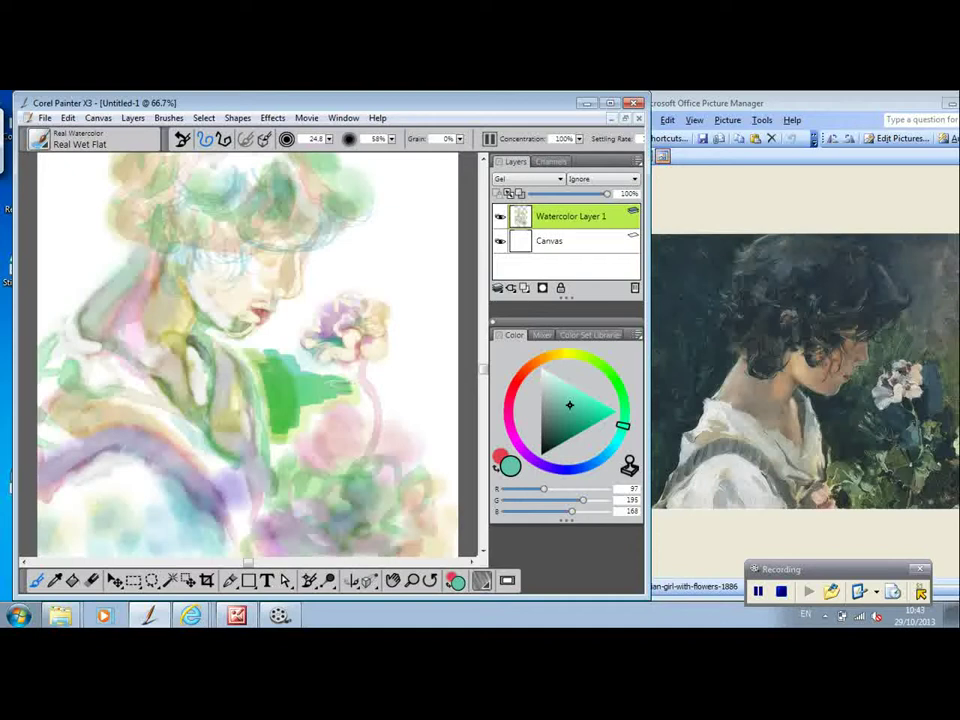
left_click(568, 471)
left_click_drag(287, 387, 312, 400)
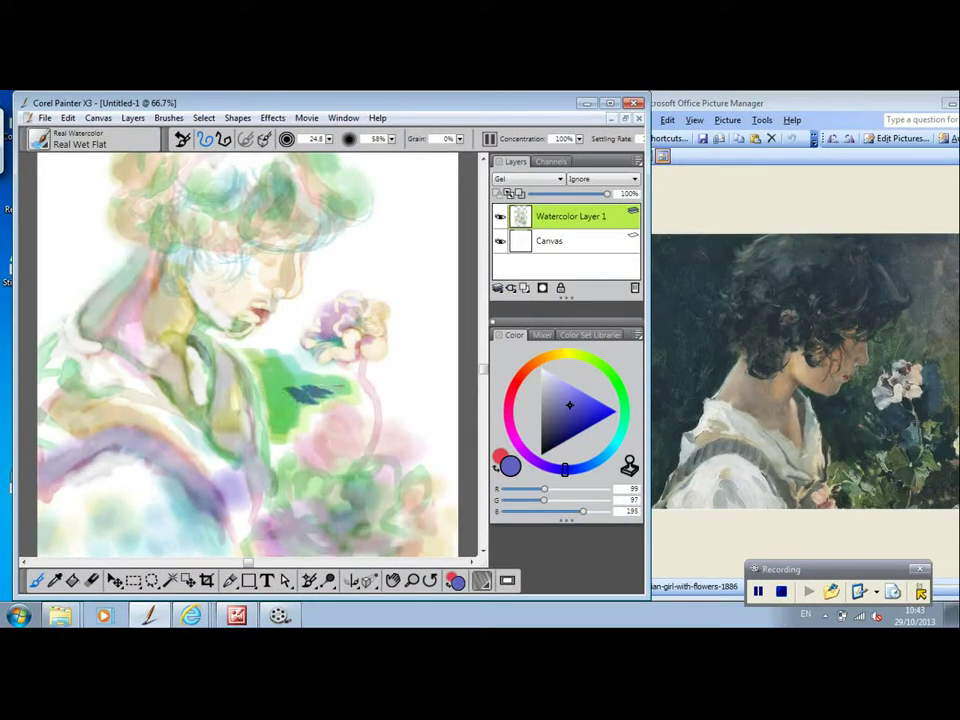
Set the paint color to dusty pink (RGB 206, 154, 159), enlarge the brush to size 174.6 and add a new watercolor layer.
left_click(512, 388)
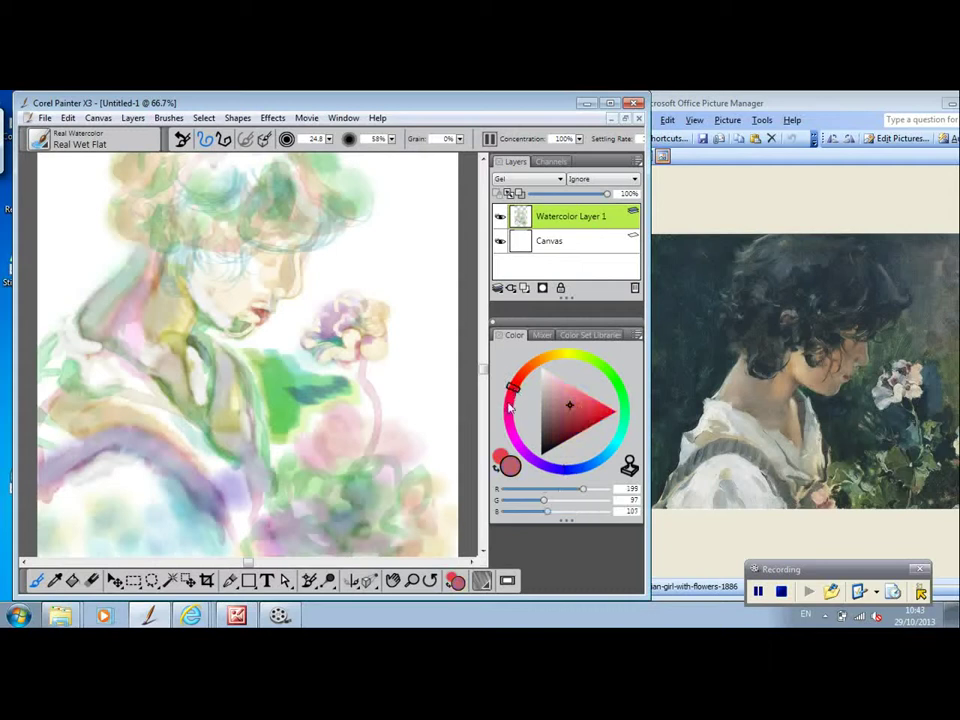
left_click(556, 393)
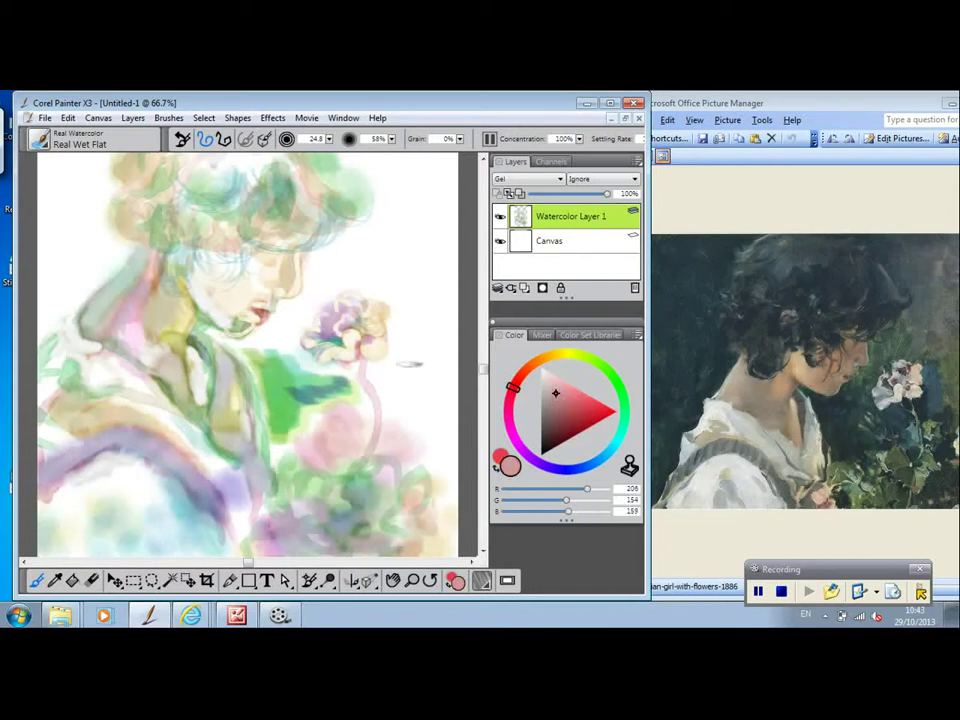
left_click_drag(330, 142, 432, 148)
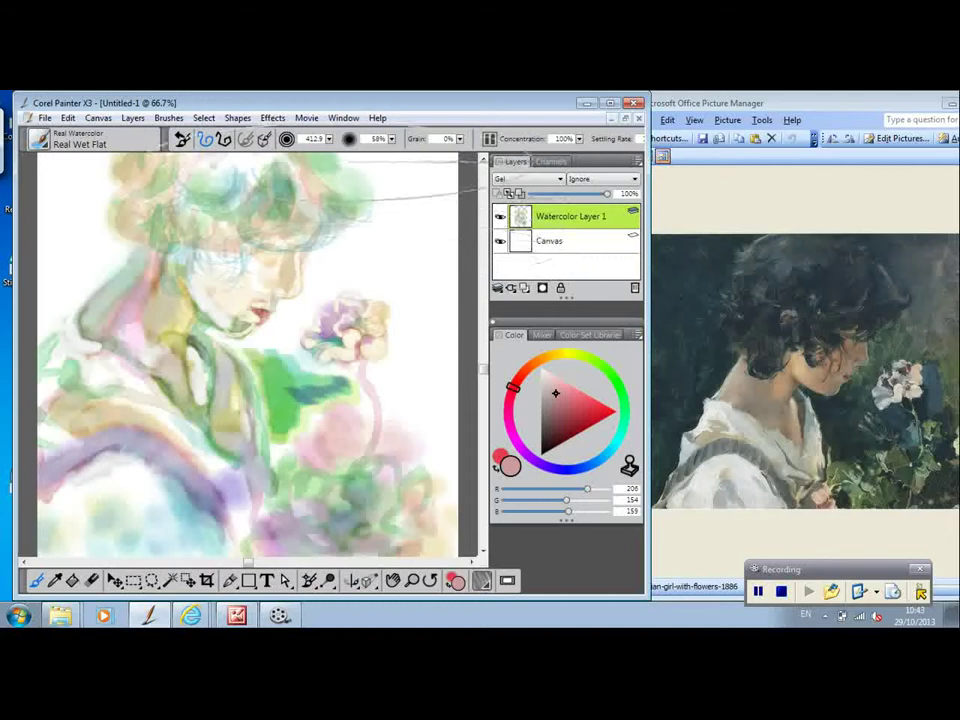
left_click_drag(329, 140, 225, 148)
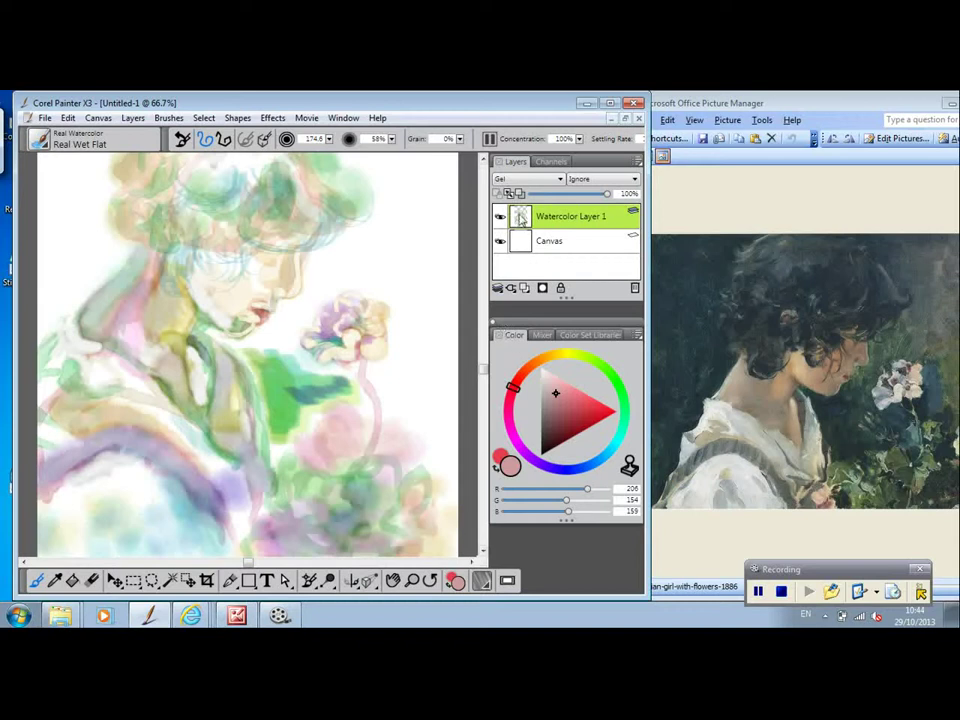
left_click(133, 118)
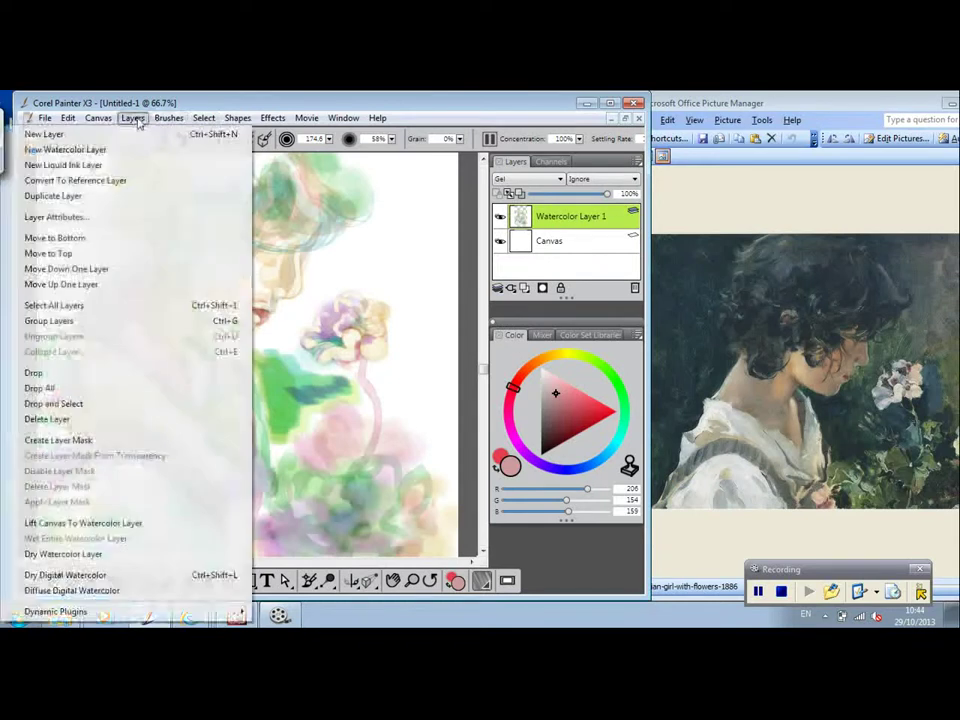
left_click(96, 149)
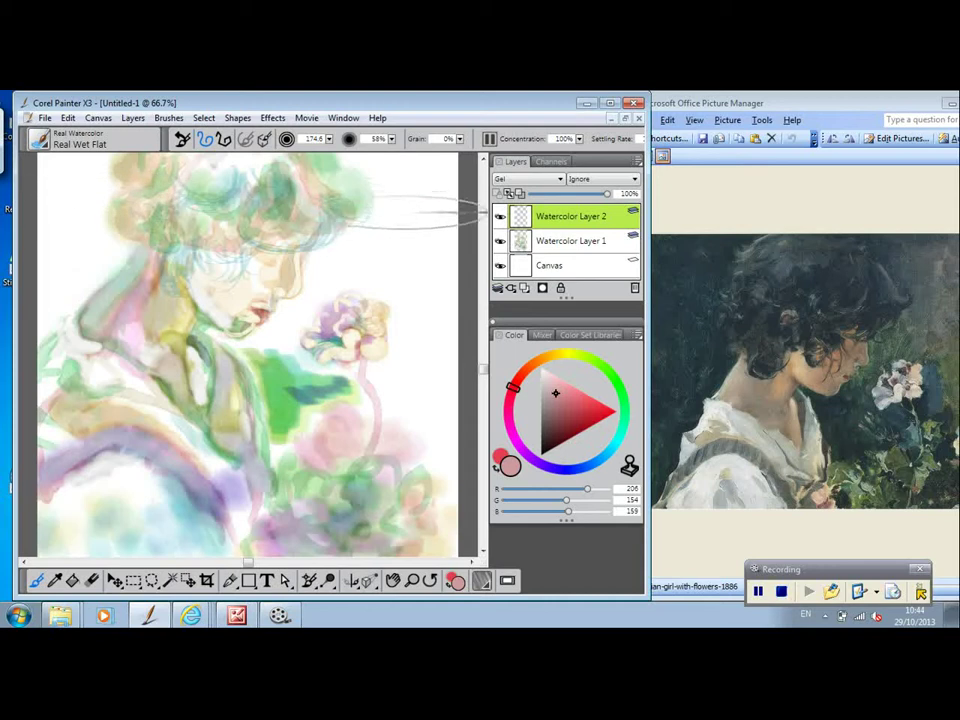
Wash broad bands of dusty pink, pale green and teal (RGB 154, 206, 199) over the background beside and below the flower.
mouse_move(406, 220)
left_mouse_down()
mouse_move(410, 344)
mouse_move(436, 470)
left_mouse_up()
left_click(612, 377)
left_click(621, 433)
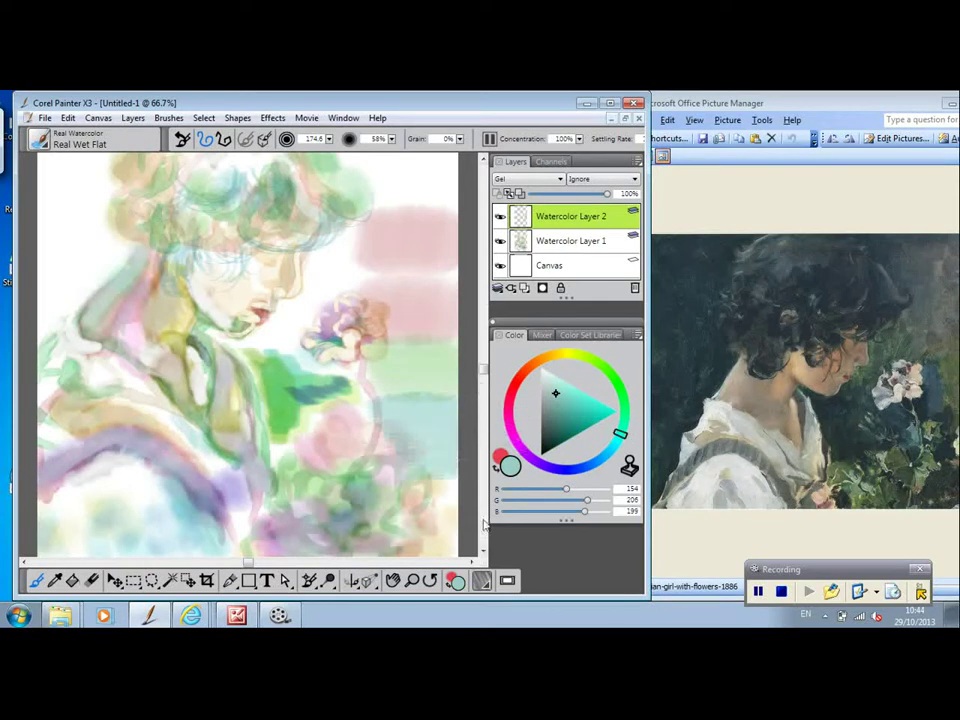
Wash green (RGB 116, 179, 93) over the background between the face, the flower and the foliage.
left_click(622, 396)
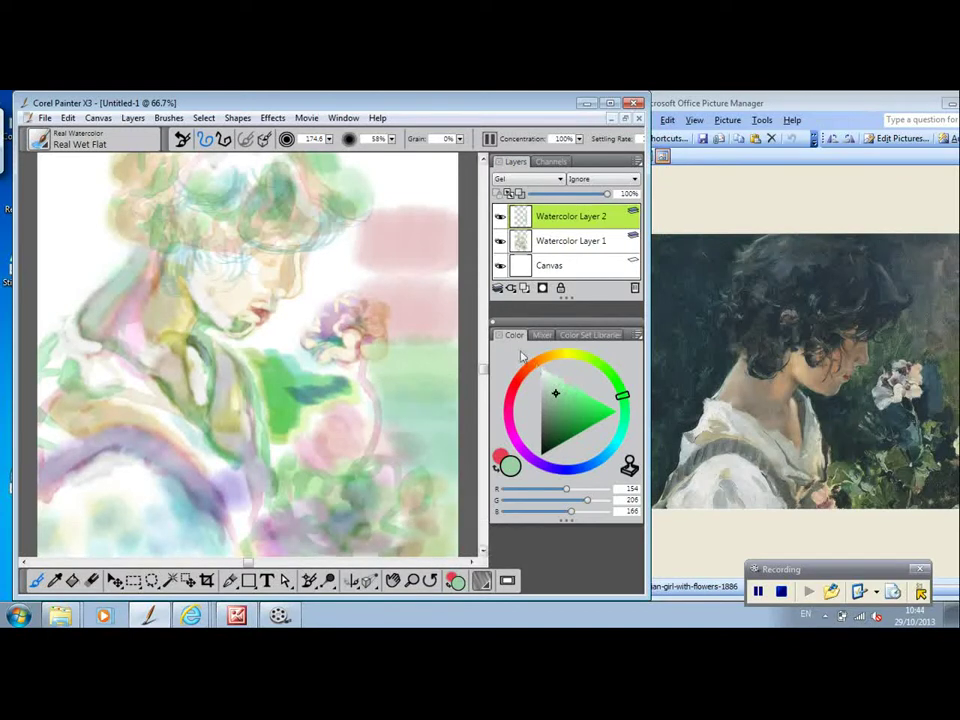
left_click(517, 437)
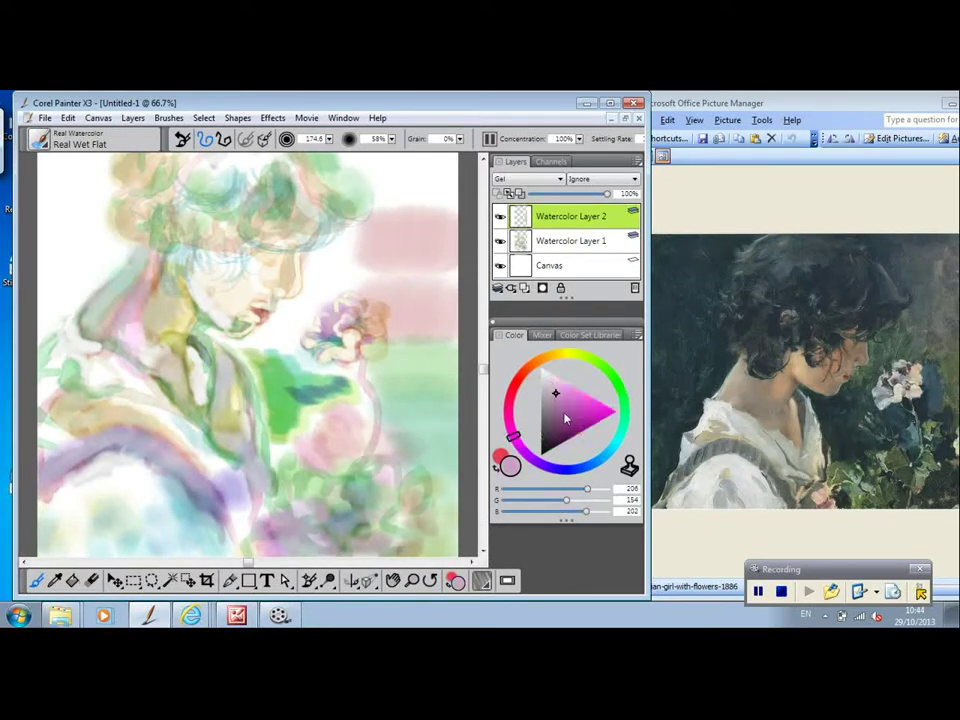
left_click(564, 407)
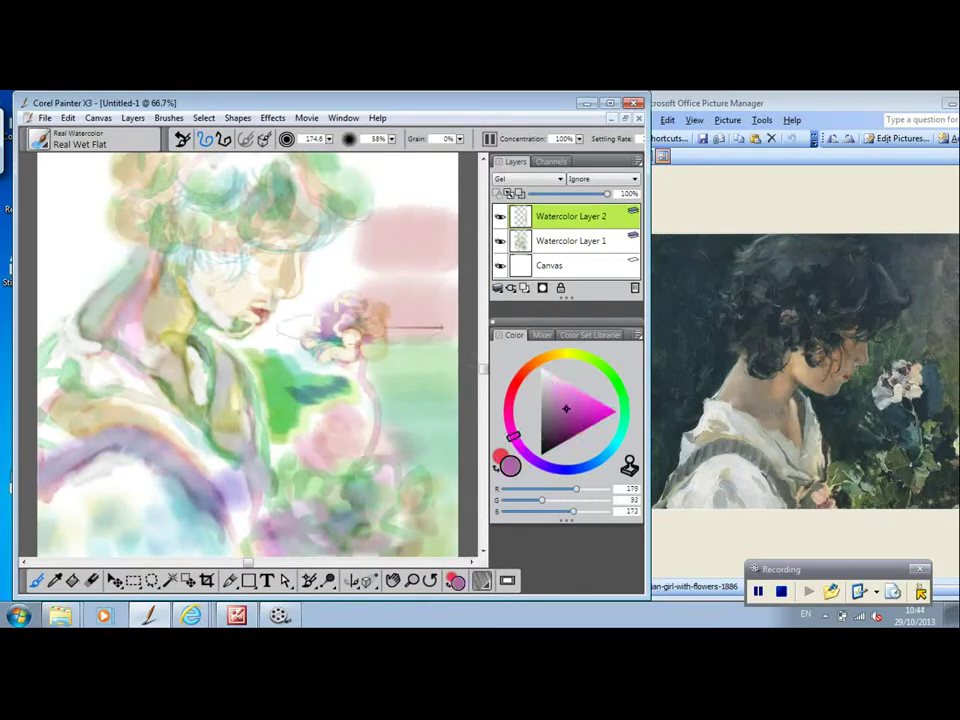
left_click(613, 373)
left_click_drag(364, 272, 290, 398)
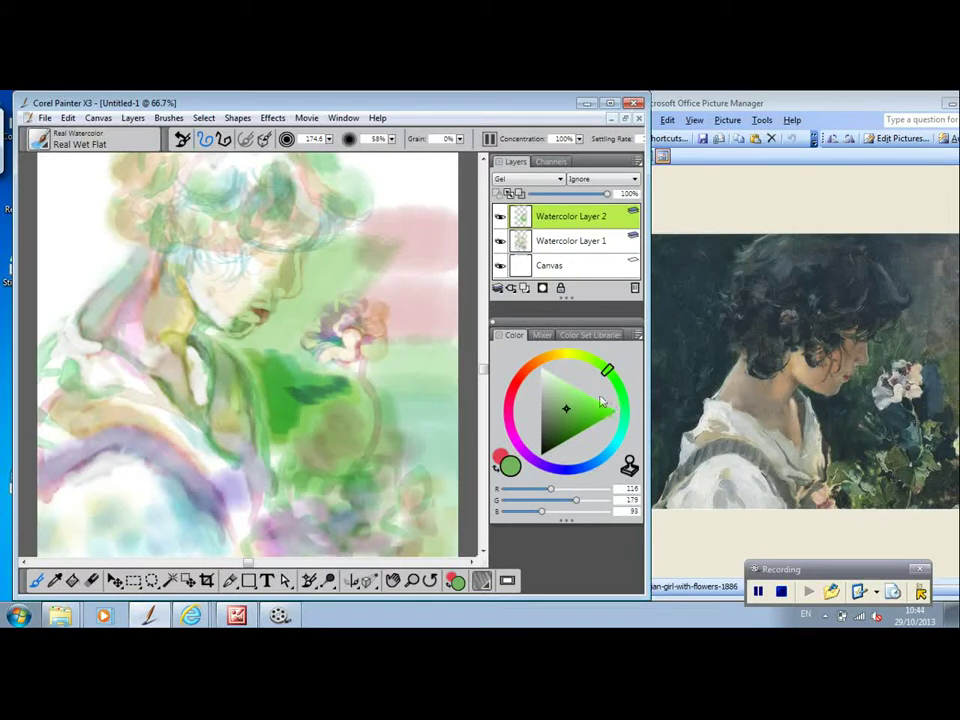
Paint mauve (RGB 179, 93, 162) on both sides of the hair and terracotta (RGB 179, 115, 93) behind the neck and shoulder.
left_click(510, 435)
left_click_drag(432, 198, 390, 152)
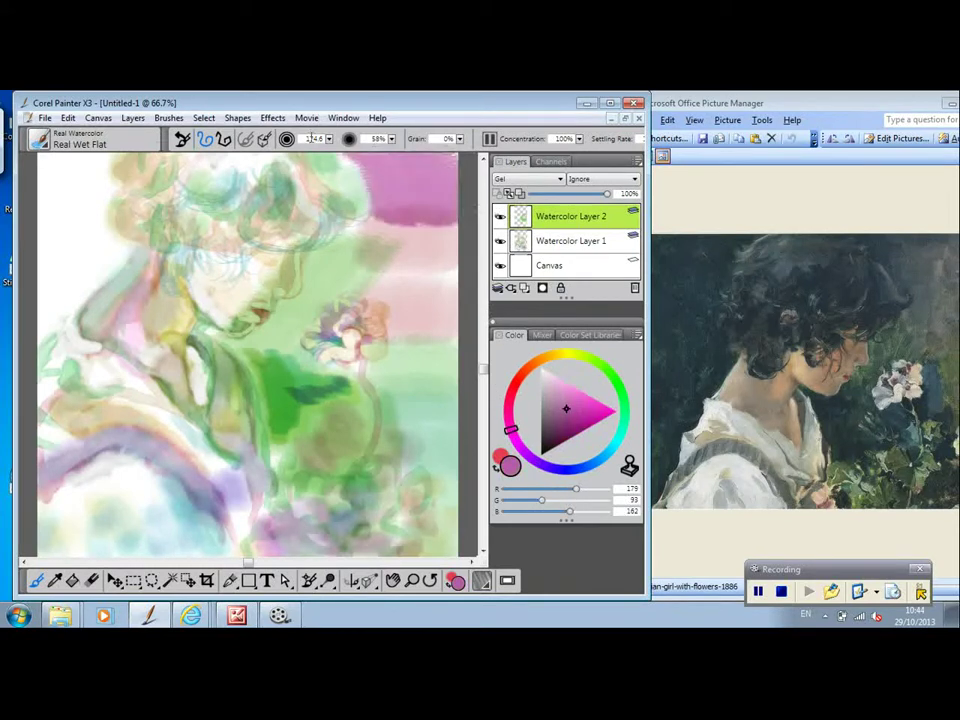
left_click_drag(80, 166, 70, 230)
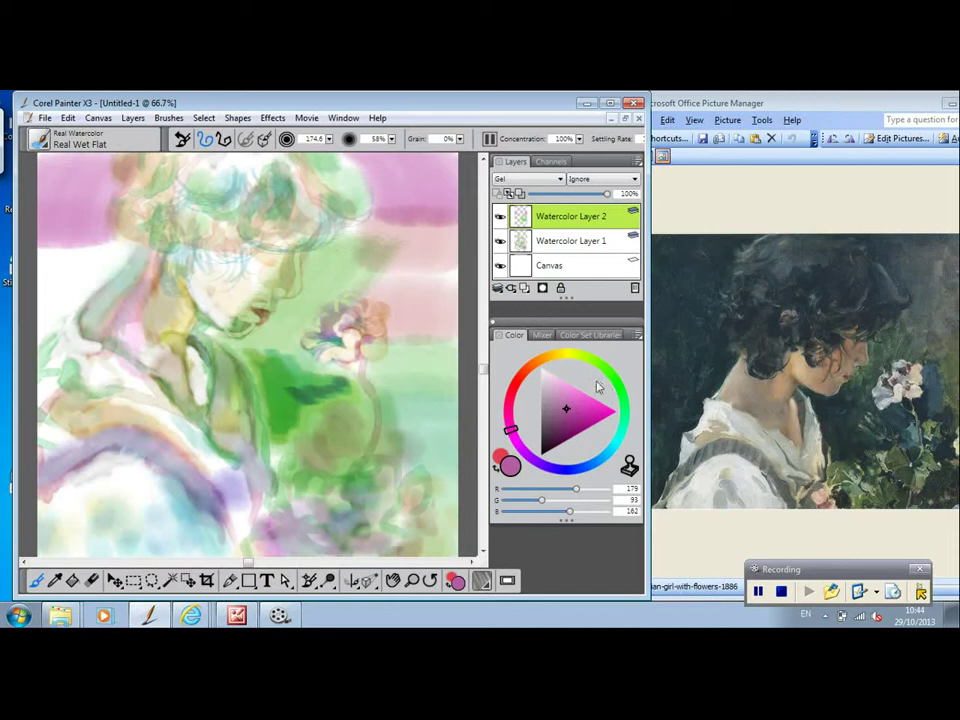
left_click(525, 370)
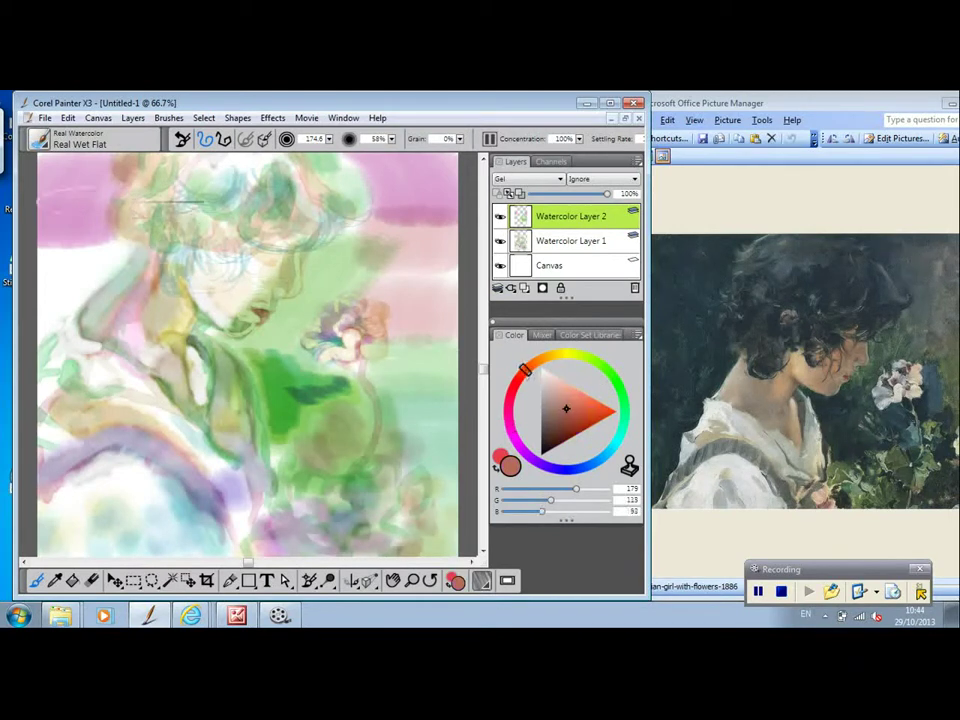
mouse_move(168, 208)
left_mouse_down()
mouse_move(32, 262)
mouse_move(6, 351)
left_mouse_up()
left_click(5, 370)
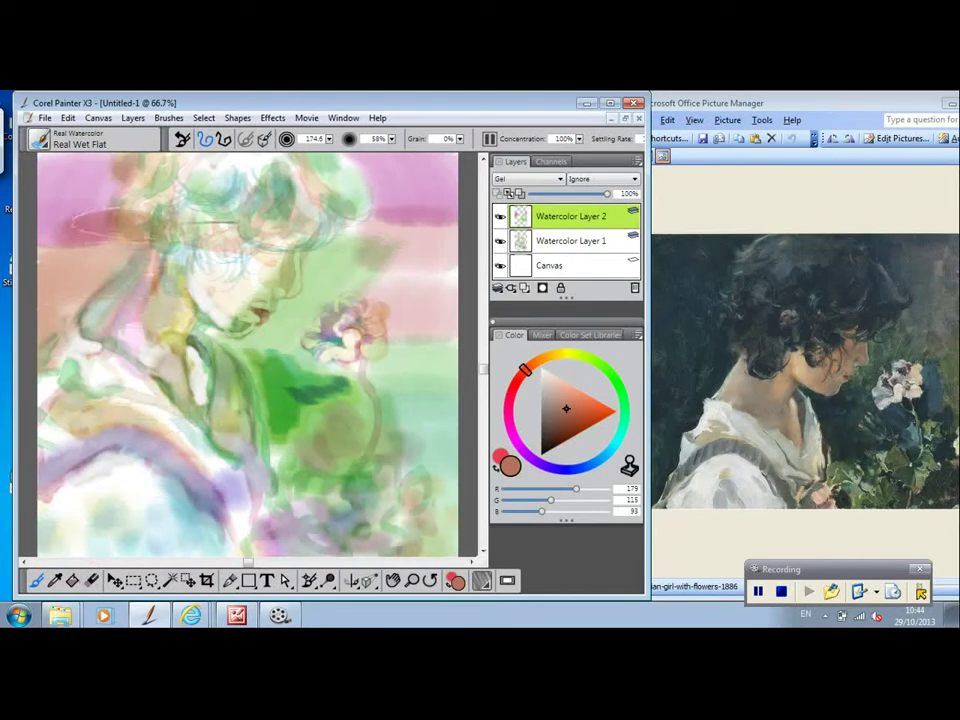
Erase the background wash from the hair, face, neck and blouse with a size 39.4 eraser at 12% opacity.
key("n")
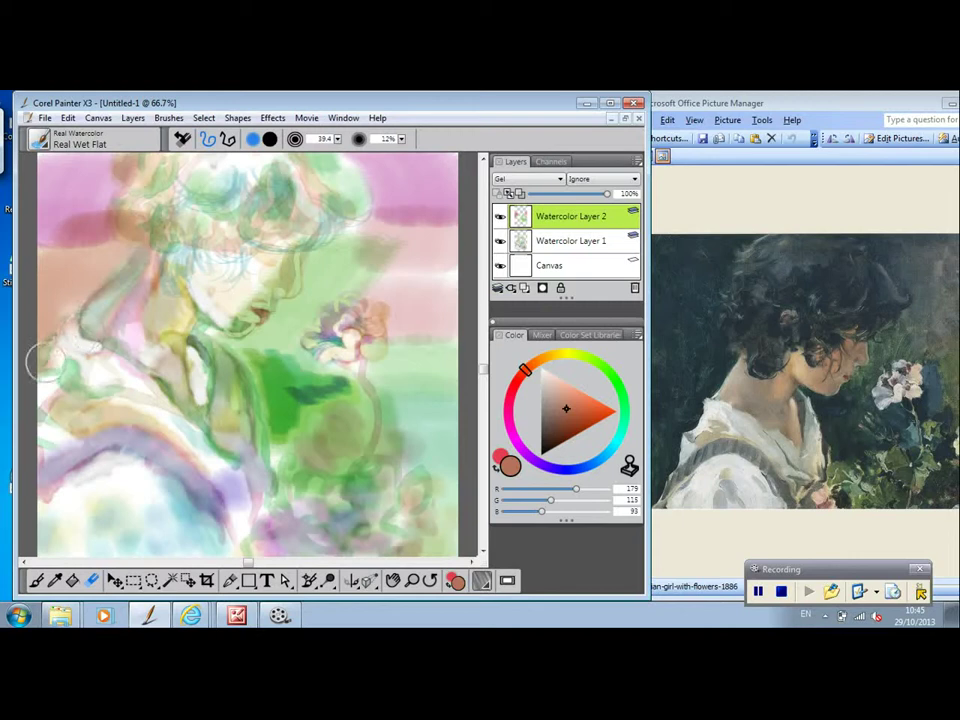
mouse_move(127, 279)
left_mouse_down()
mouse_move(170, 175)
mouse_move(124, 214)
mouse_move(130, 220)
left_mouse_up()
left_click_drag(197, 172, 116, 184)
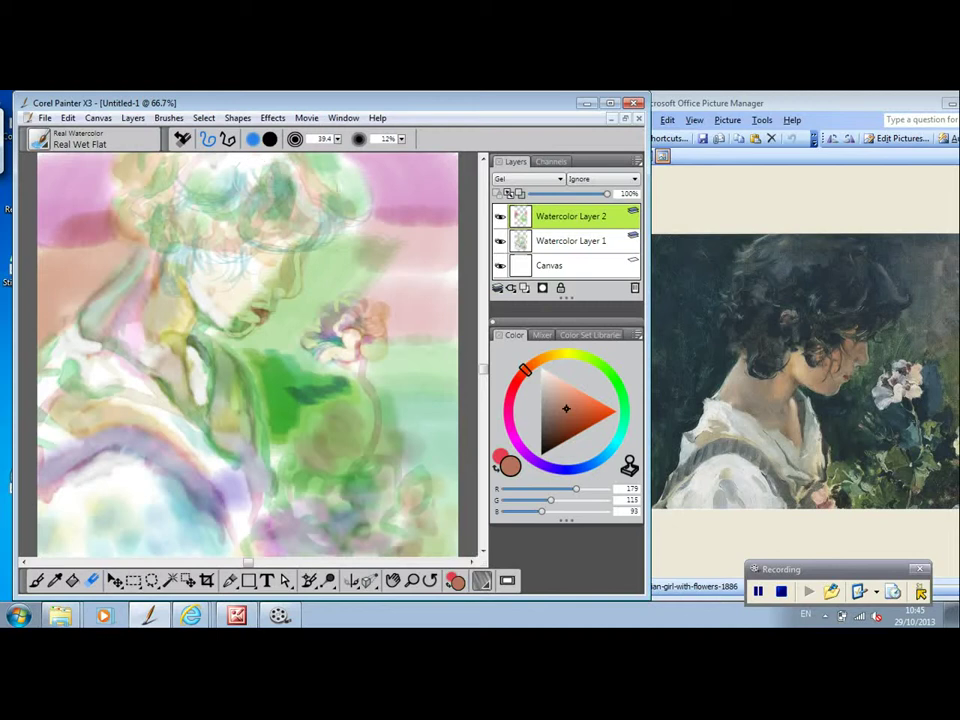
mouse_move(266, 150)
left_mouse_down()
mouse_move(230, 182)
mouse_move(212, 178)
mouse_move(207, 206)
mouse_move(221, 204)
mouse_move(196, 216)
mouse_move(182, 240)
mouse_move(215, 310)
left_mouse_up()
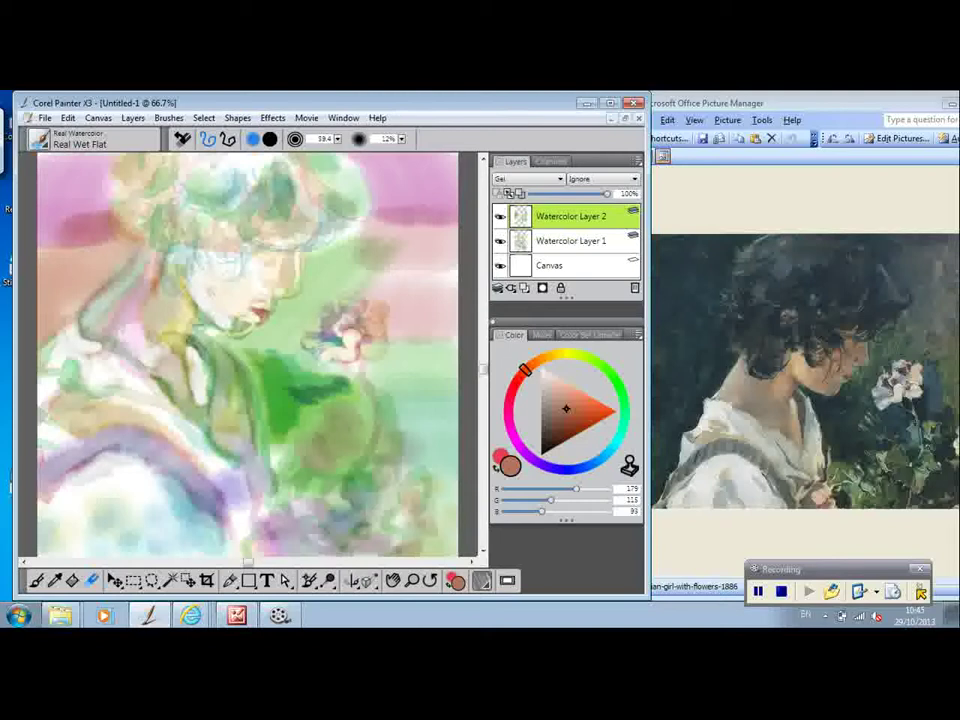
left_click_drag(160, 268, 204, 345)
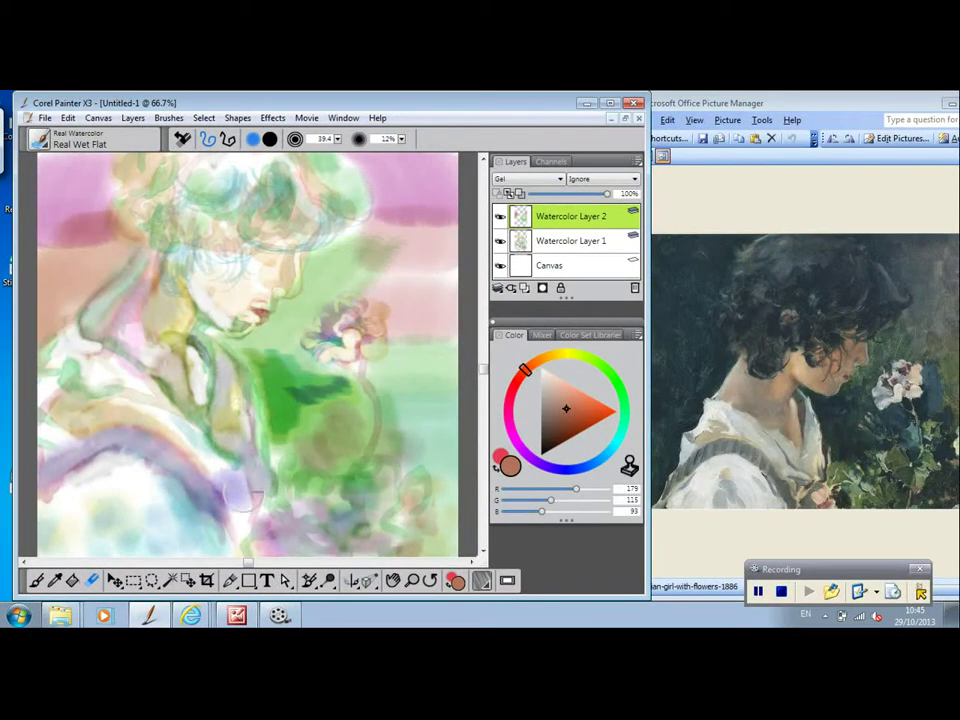
Erase the wash overlapping the flower, the hair's front edge, the pink blossom and the foliage.
left_click_drag(346, 320, 336, 322)
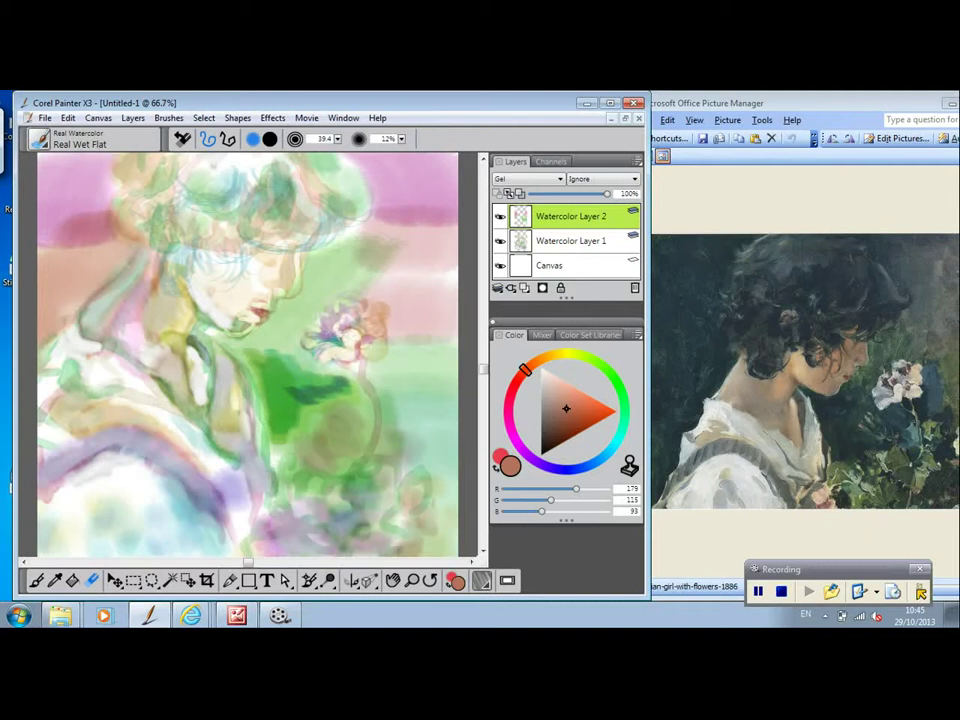
mouse_move(256, 230)
left_mouse_down()
mouse_move(280, 240)
mouse_move(284, 225)
mouse_move(290, 262)
mouse_move(250, 250)
left_mouse_up()
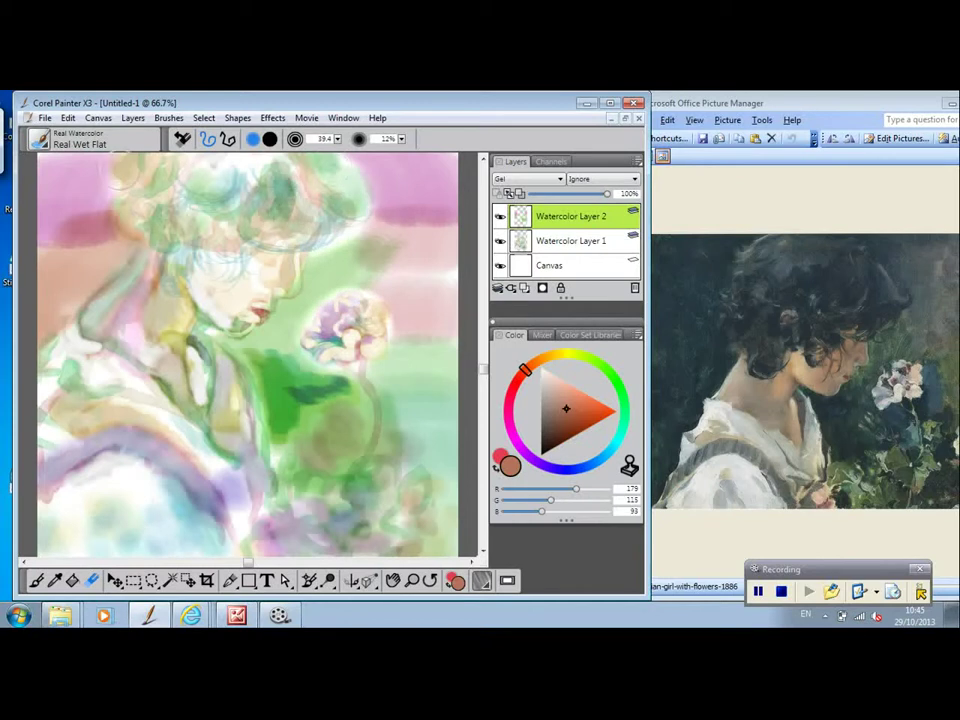
mouse_move(339, 423)
left_mouse_down()
mouse_move(360, 428)
mouse_move(332, 455)
mouse_move(343, 440)
mouse_move(314, 438)
left_mouse_up()
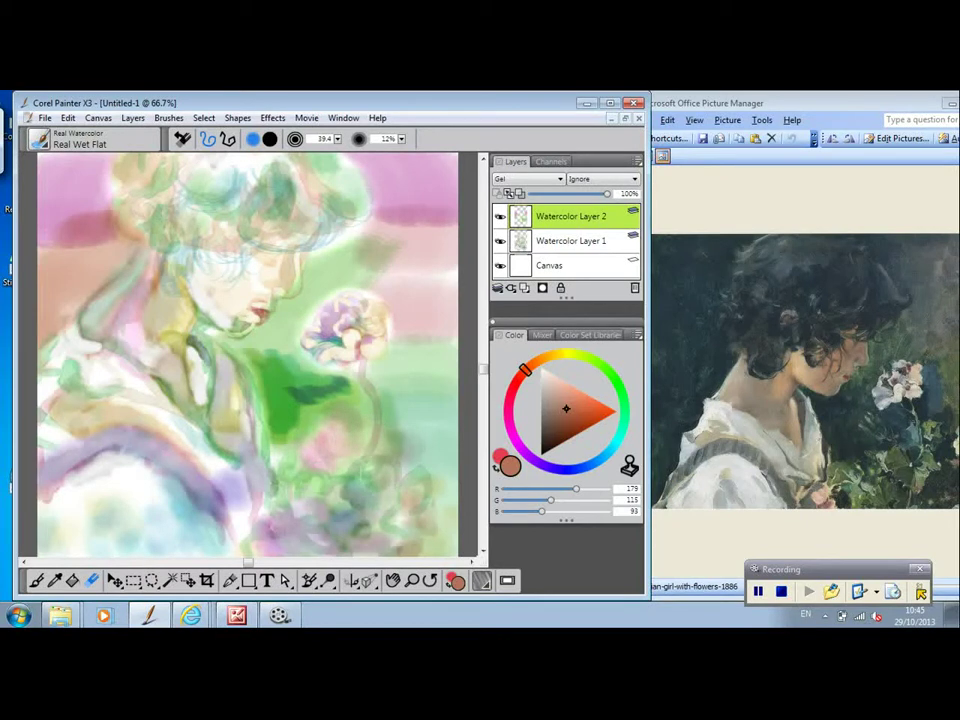
mouse_move(385, 476)
left_mouse_down()
mouse_move(390, 460)
mouse_move(403, 466)
left_mouse_up()
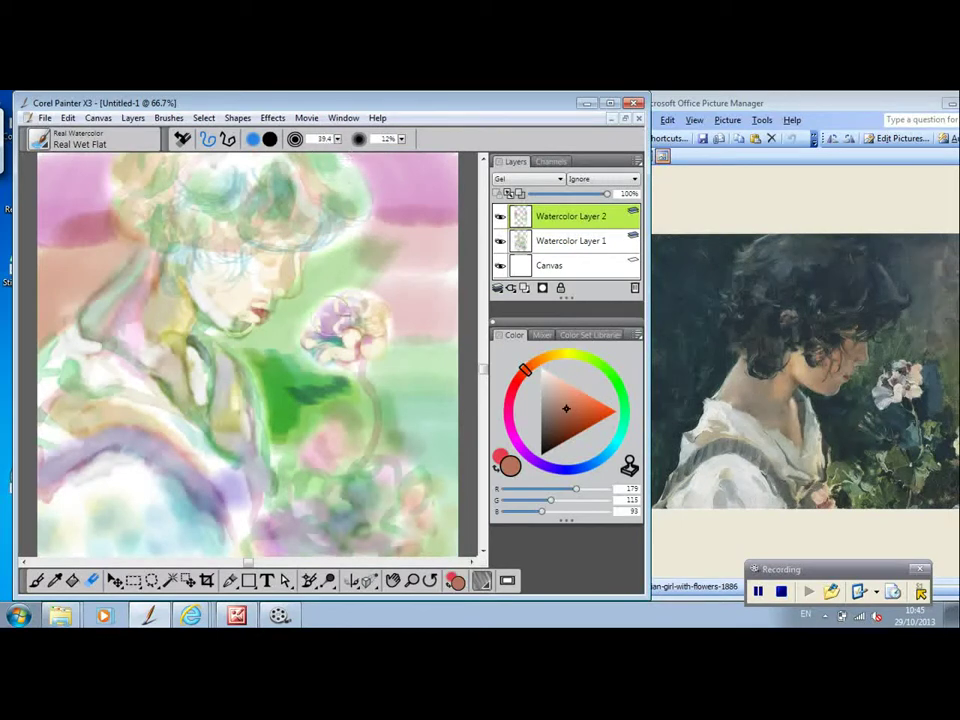
mouse_move(353, 330)
left_mouse_down()
mouse_move(362, 345)
mouse_move(346, 350)
left_mouse_up()
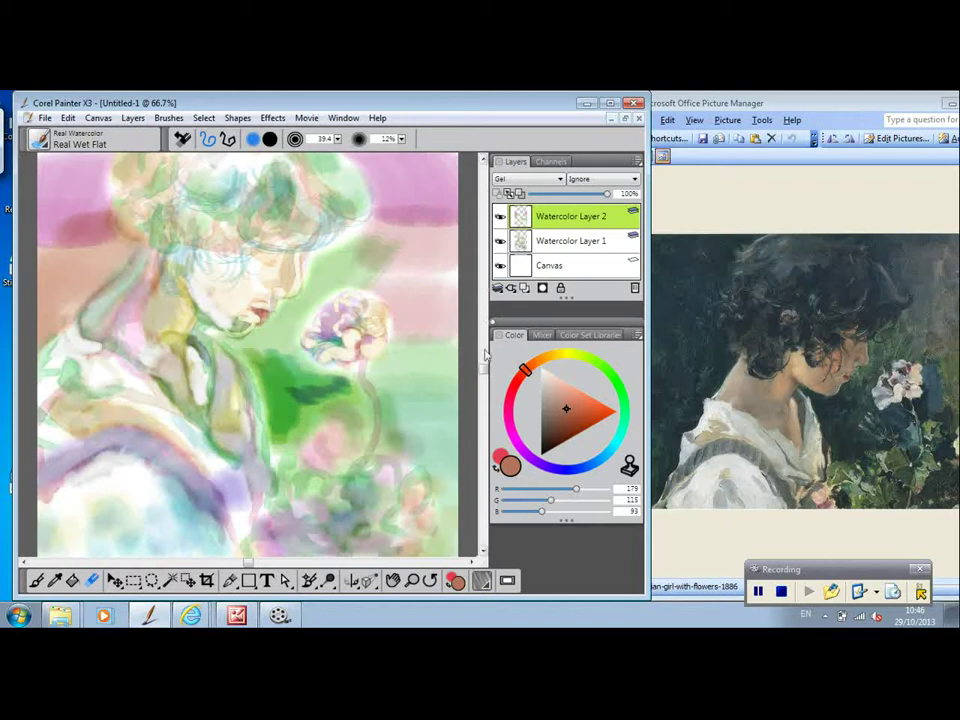
Wash terracotta (RGB 179, 115, 93) above the head and olive green (RGB 146, 179, 93) across the remaining upper background.
scroll(484, 372, "up", 3)
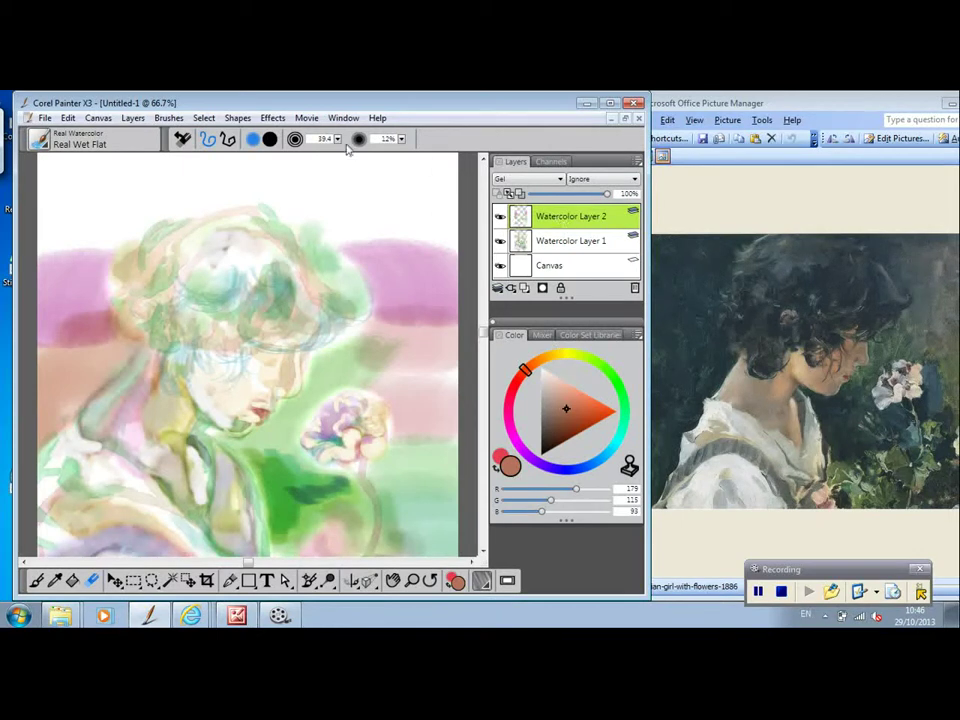
left_click(36, 582)
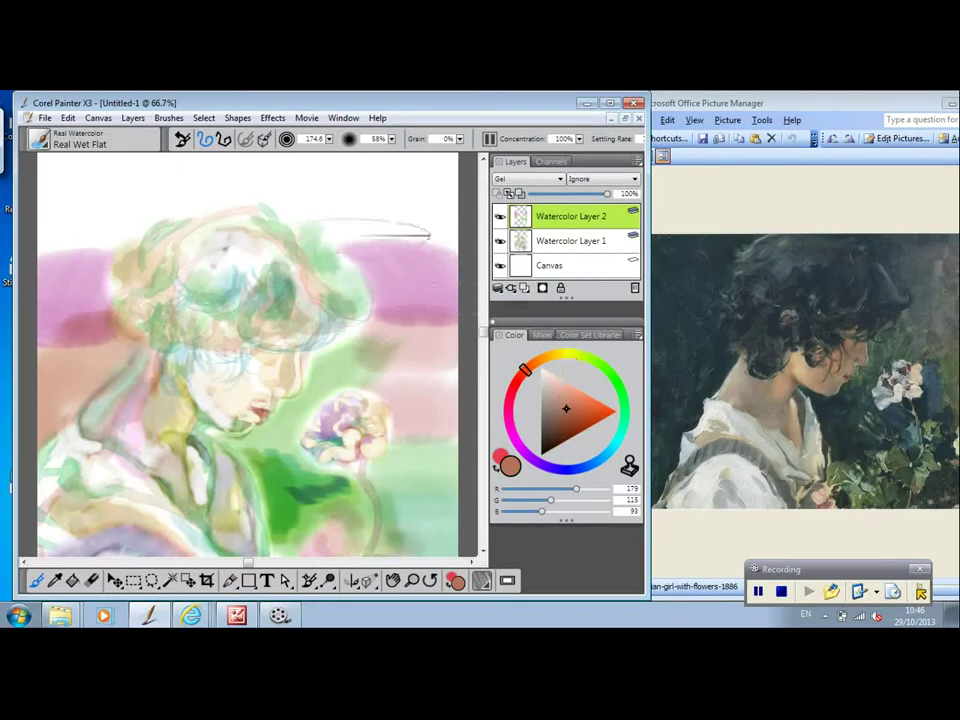
mouse_move(210, 162)
left_mouse_down()
mouse_move(235, 172)
mouse_move(240, 188)
left_mouse_up()
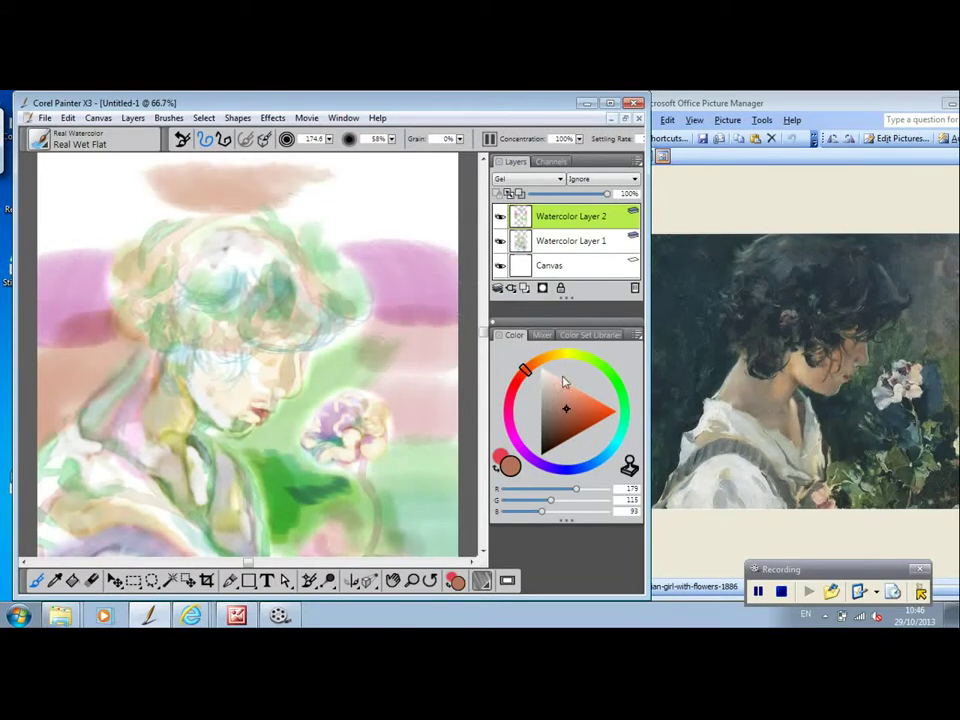
mouse_move(345, 214)
left_mouse_down()
mouse_move(321, 165)
mouse_move(310, 181)
mouse_move(90, 165)
left_mouse_up()
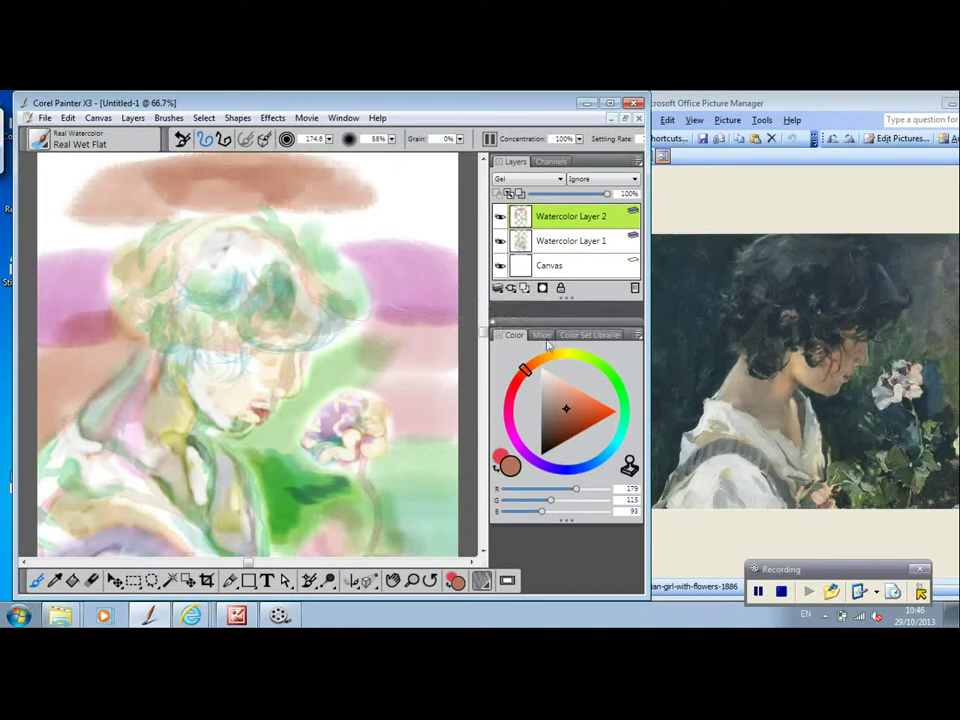
left_click(590, 360)
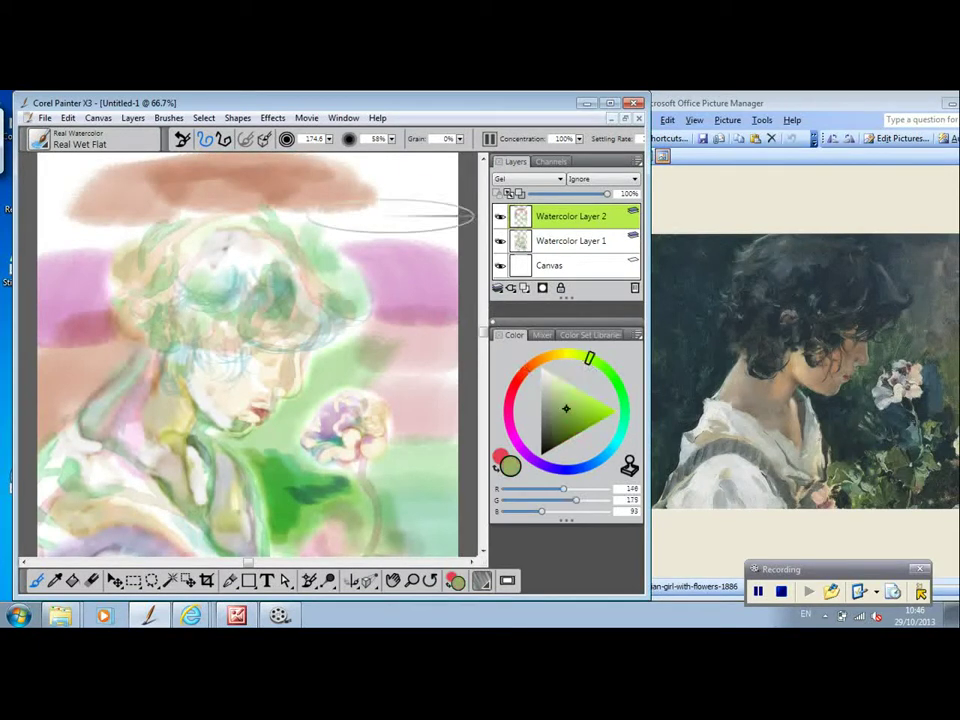
mouse_move(420, 208)
left_mouse_down()
mouse_move(330, 185)
mouse_move(395, 242)
mouse_move(400, 183)
mouse_move(440, 236)
mouse_move(215, 158)
left_mouse_up()
mouse_move(160, 140)
left_mouse_down()
mouse_move(40, 215)
mouse_move(60, 240)
mouse_move(65, 290)
left_mouse_up()
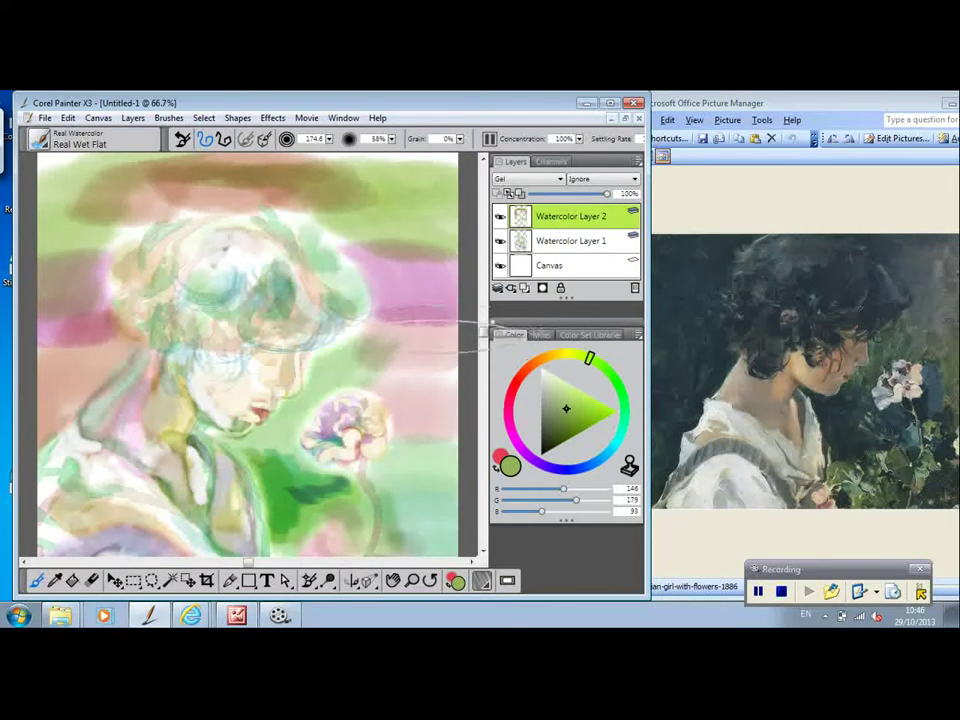
Erase the background wash around the crown of the hair, the nape and the shoulder to leave a light outline.
left_click(93, 582)
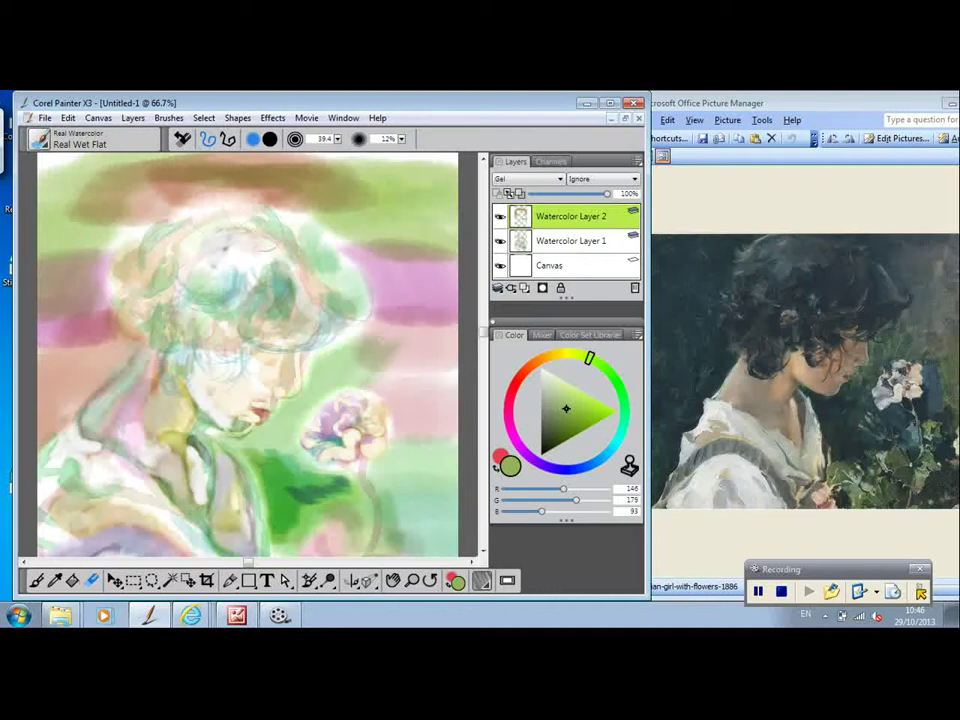
mouse_move(246, 214)
left_mouse_down()
mouse_move(236, 229)
mouse_move(266, 227)
mouse_move(248, 200)
mouse_move(197, 229)
mouse_move(227, 207)
mouse_move(208, 246)
mouse_move(178, 208)
mouse_move(220, 230)
left_mouse_up()
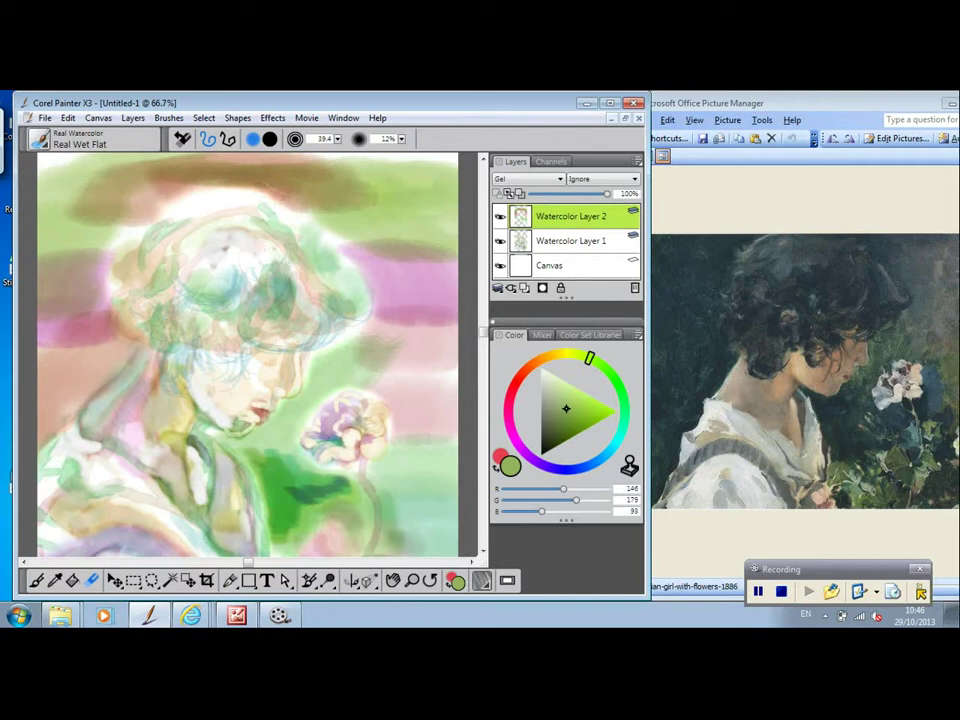
left_click_drag(264, 197, 238, 242)
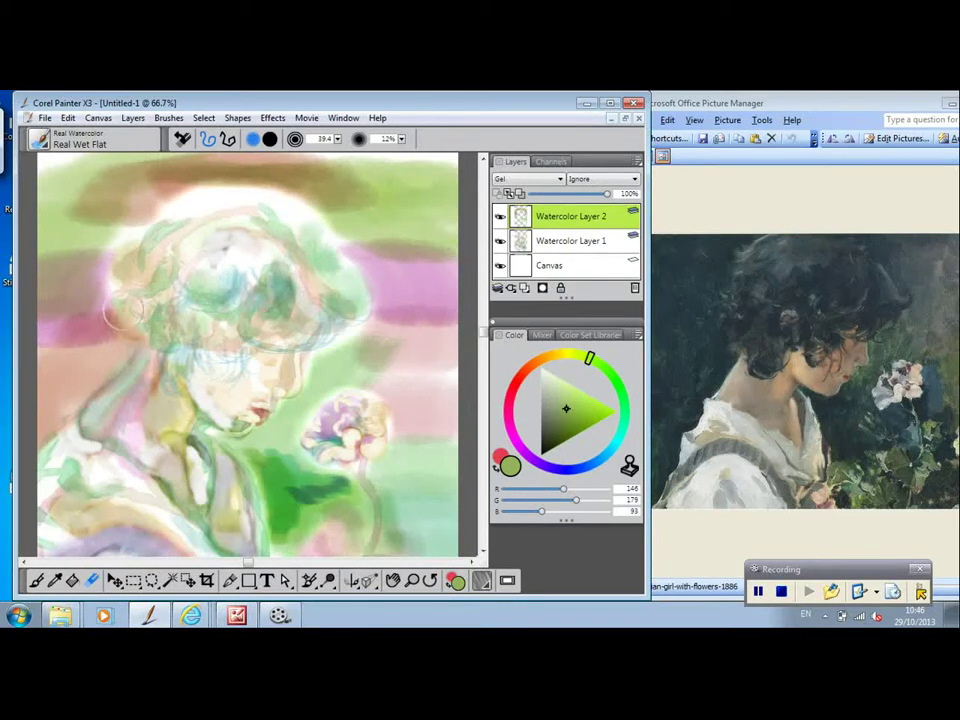
left_click_drag(147, 361, 82, 431)
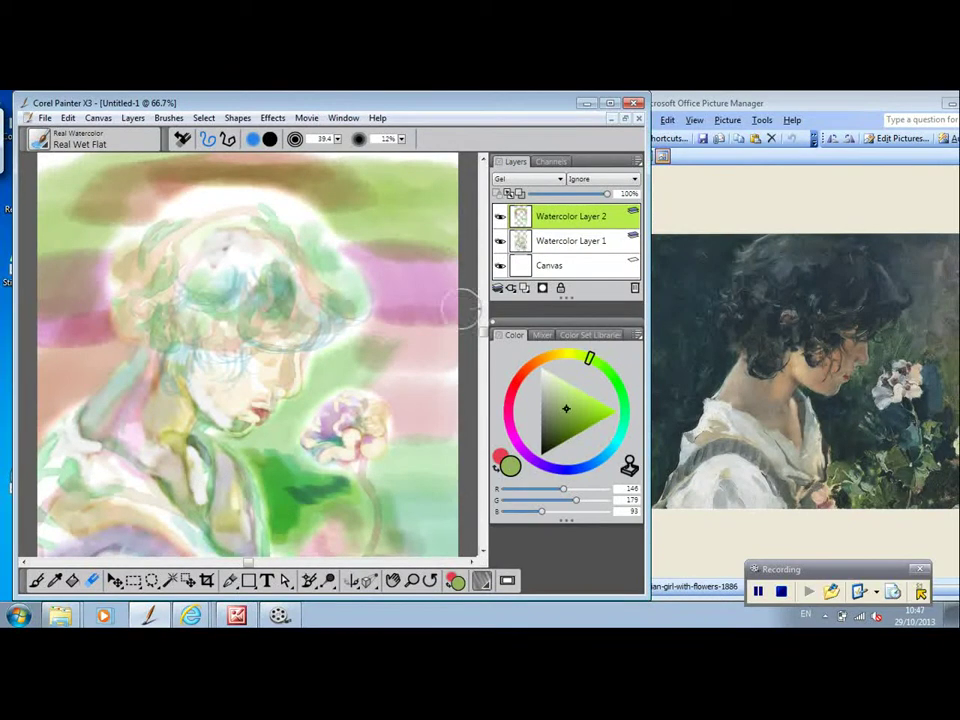
left_click_drag(485, 337, 484, 432)
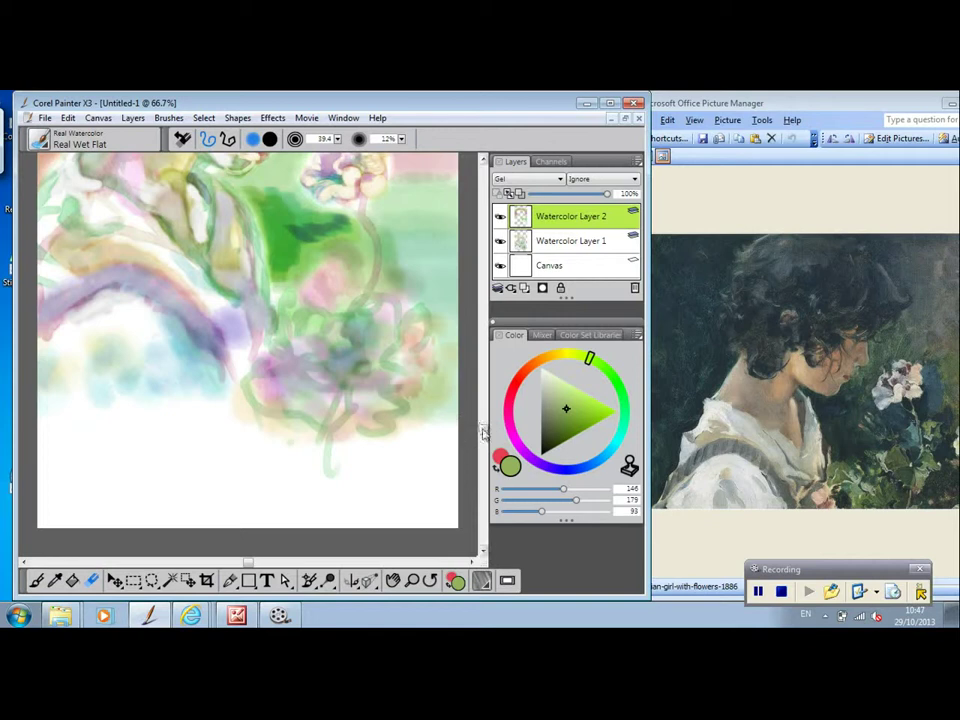
Look over the whole painting, close its document and choose to save the changes.
mouse_move(483, 432)
left_mouse_down()
mouse_move(488, 283)
mouse_move(490, 293)
left_mouse_up()
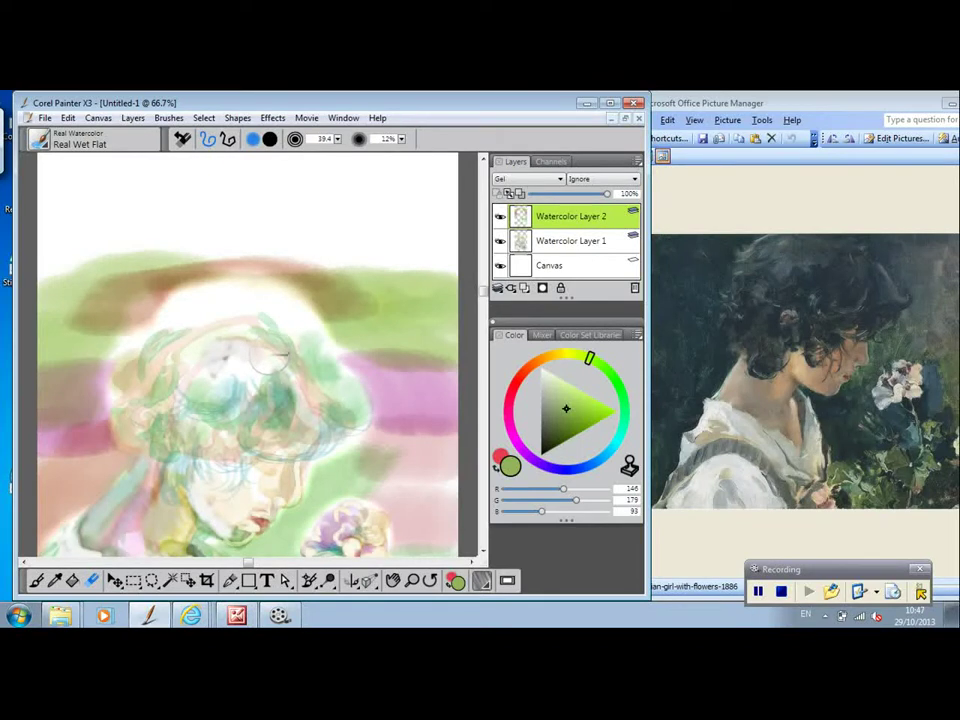
left_click_drag(484, 289, 482, 427)
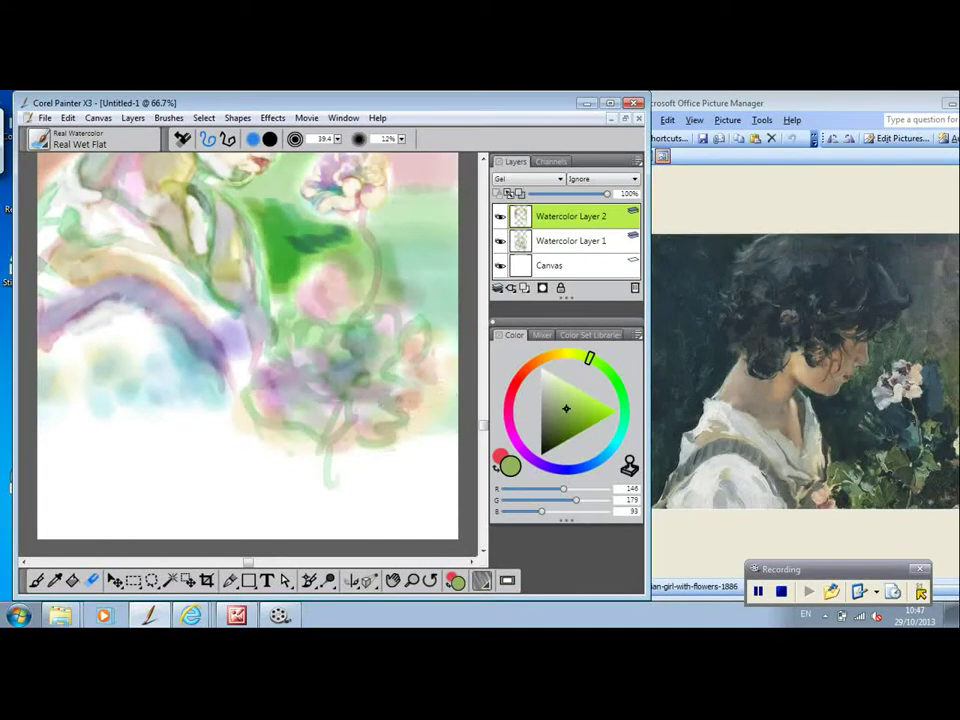
left_click_drag(483, 424, 483, 240)
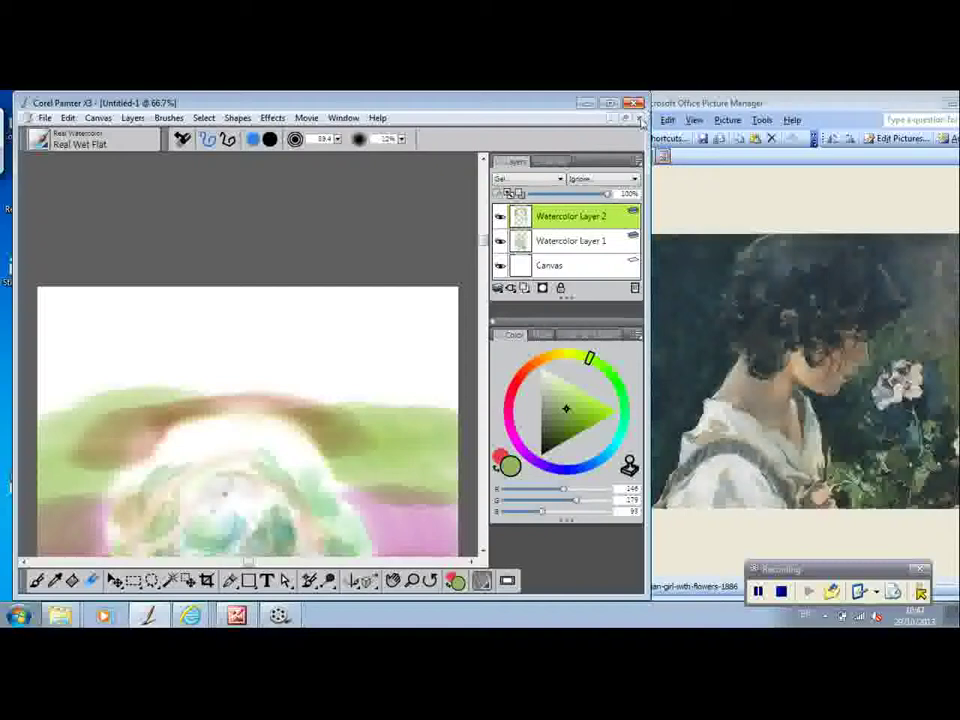
left_click(641, 119)
left_click(428, 408)
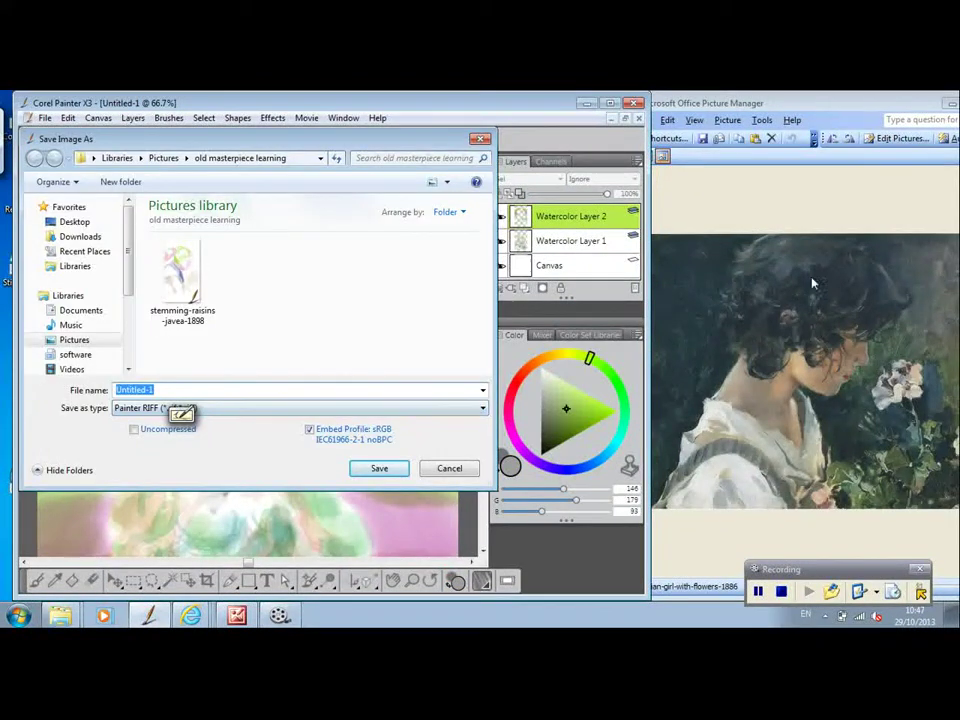
Switch to the Pictures library in Windows Explorer and copy the file name italian-girl-with-flowers-1886 from the reference image.
left_click(789, 298)
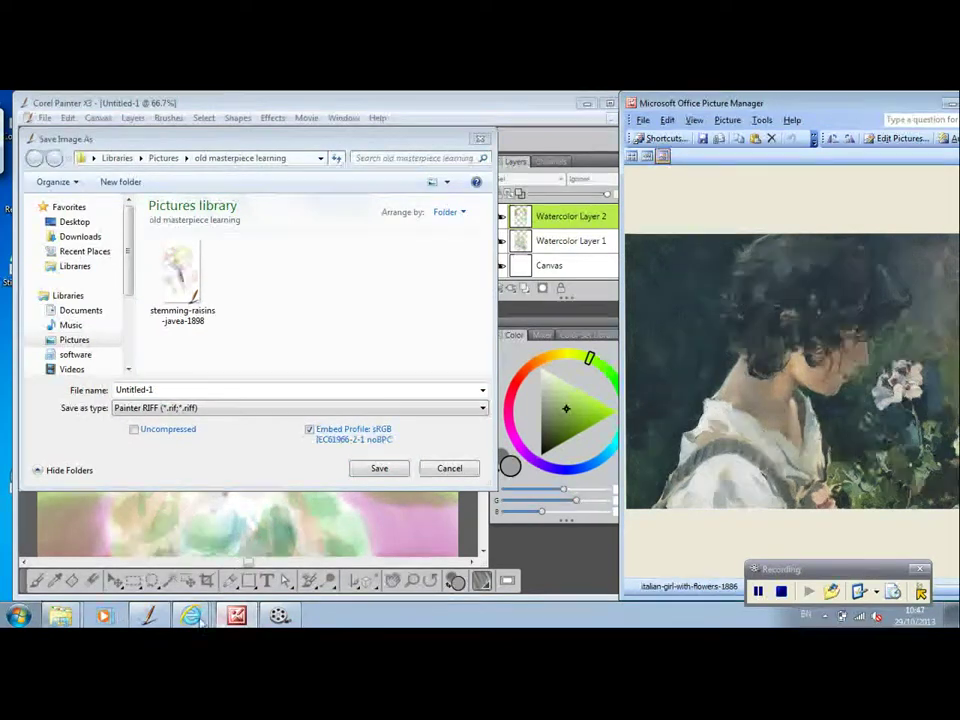
mouse_move(60, 615)
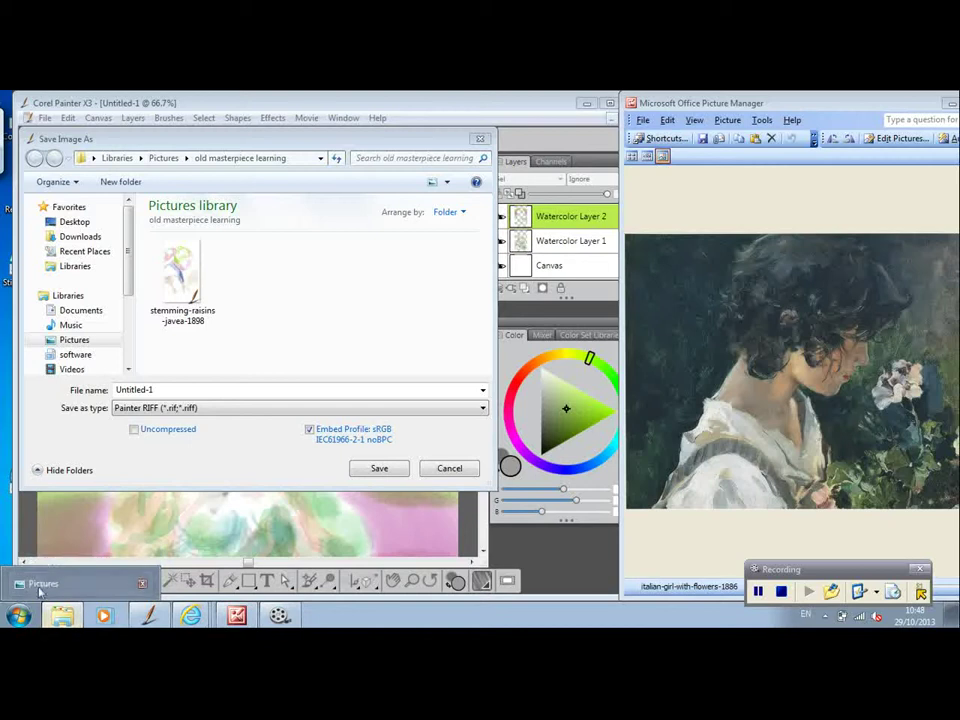
left_click(95, 562)
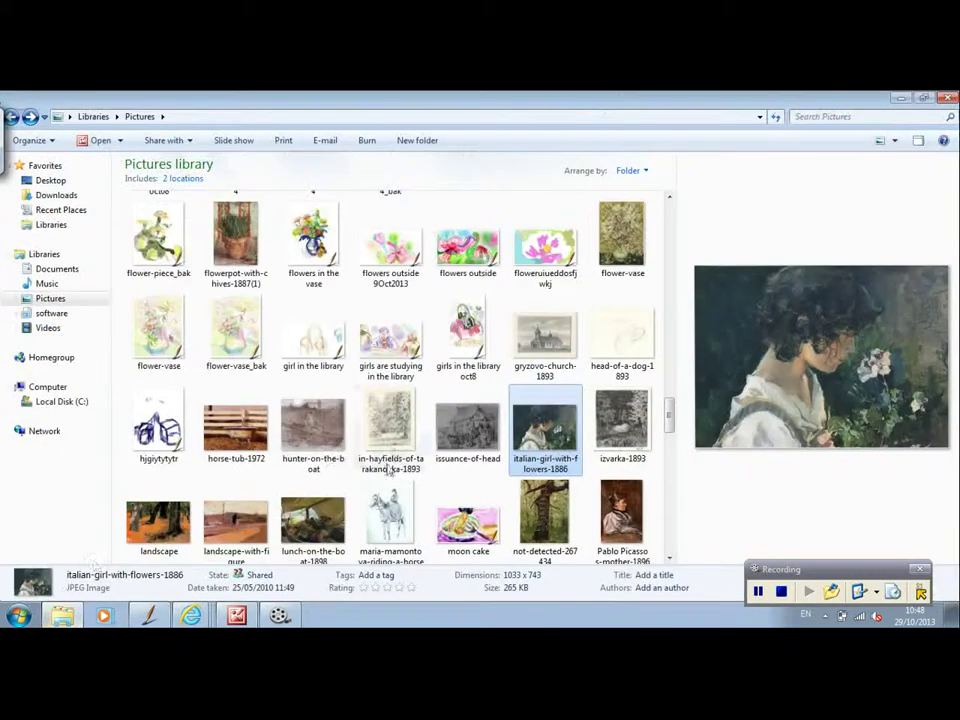
left_click(553, 462)
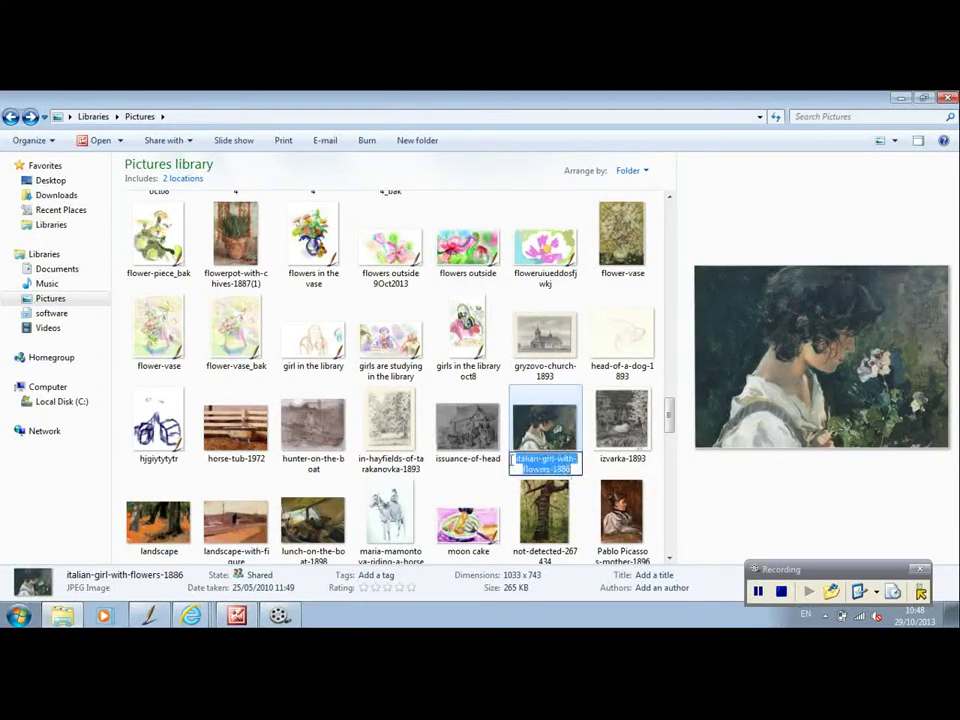
right_click(553, 463)
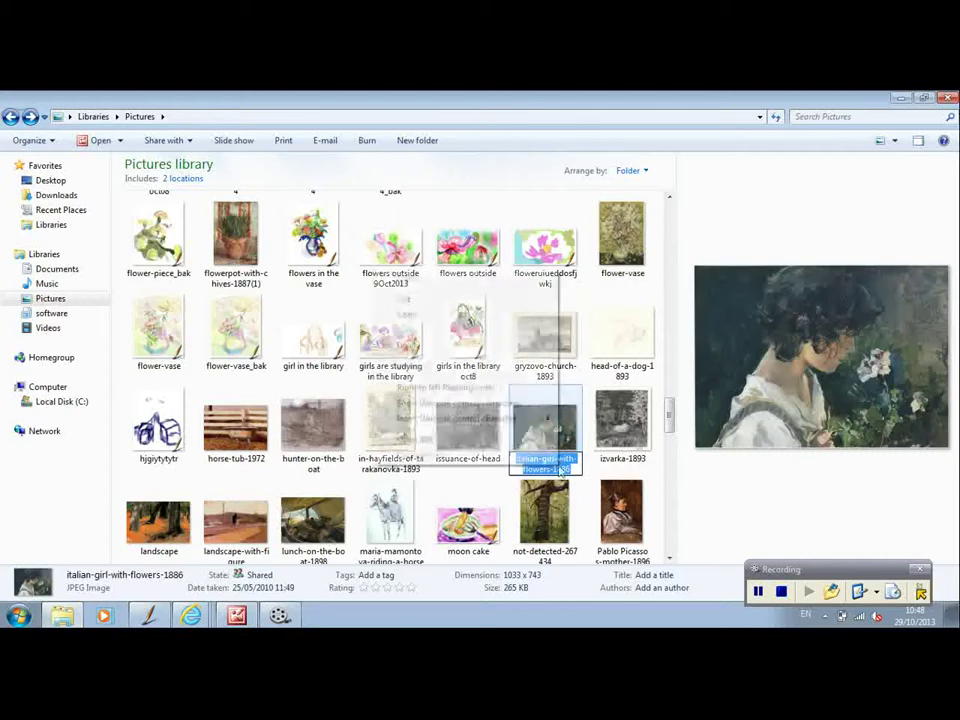
left_click(414, 316)
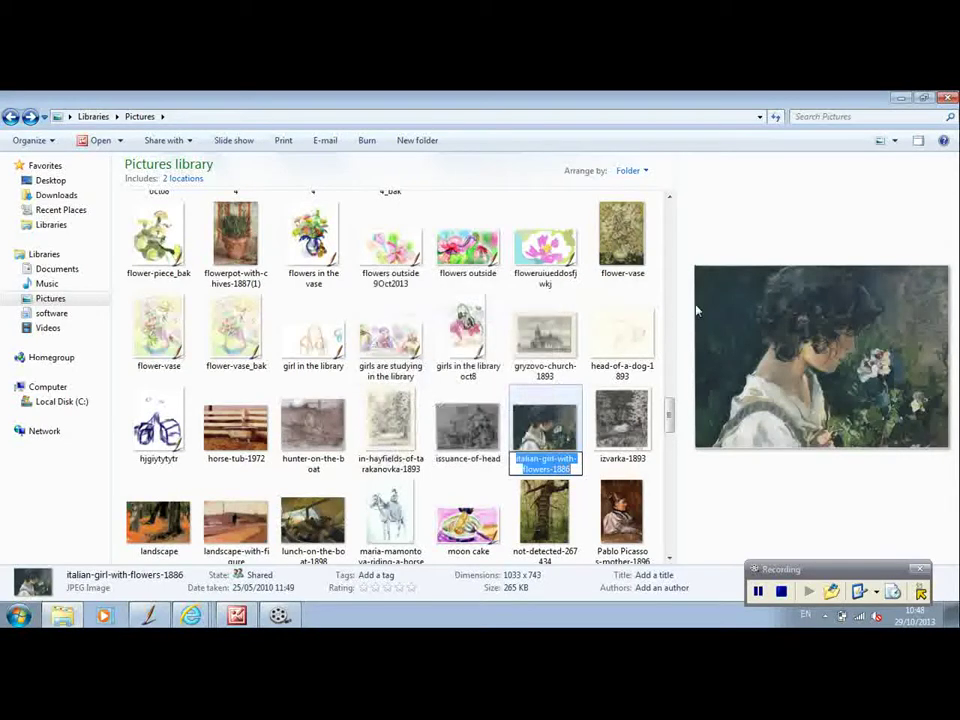
Check the old masterpiece learning folder and save the painting there as Painter RIFF with the pasted name italian-girl-with-flowers-1886.
left_click_drag(669, 418, 678, 208)
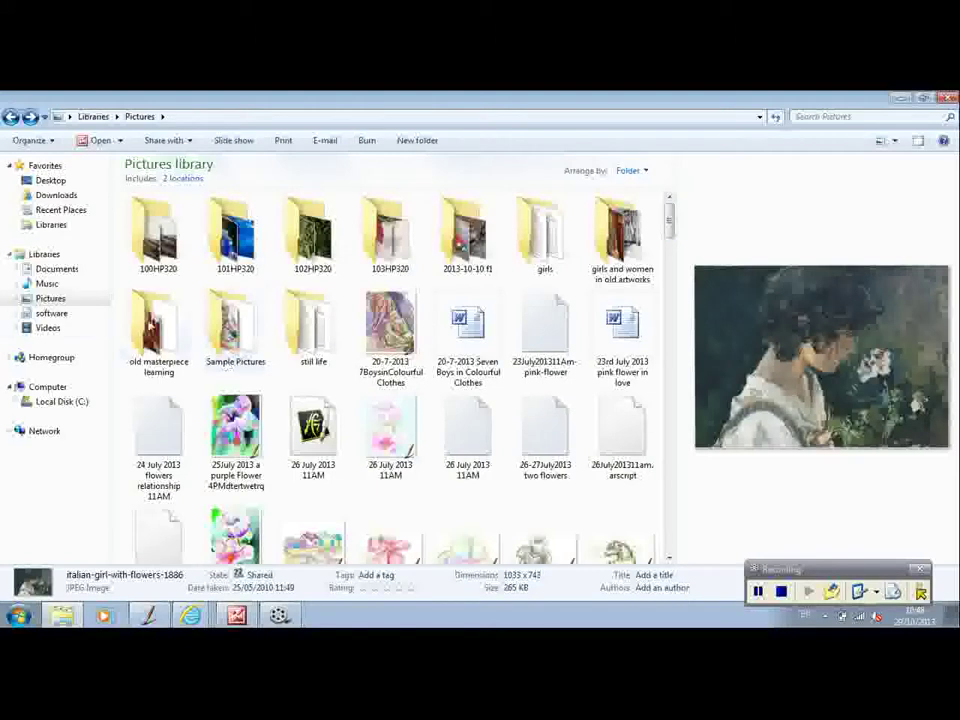
double_click(150, 326)
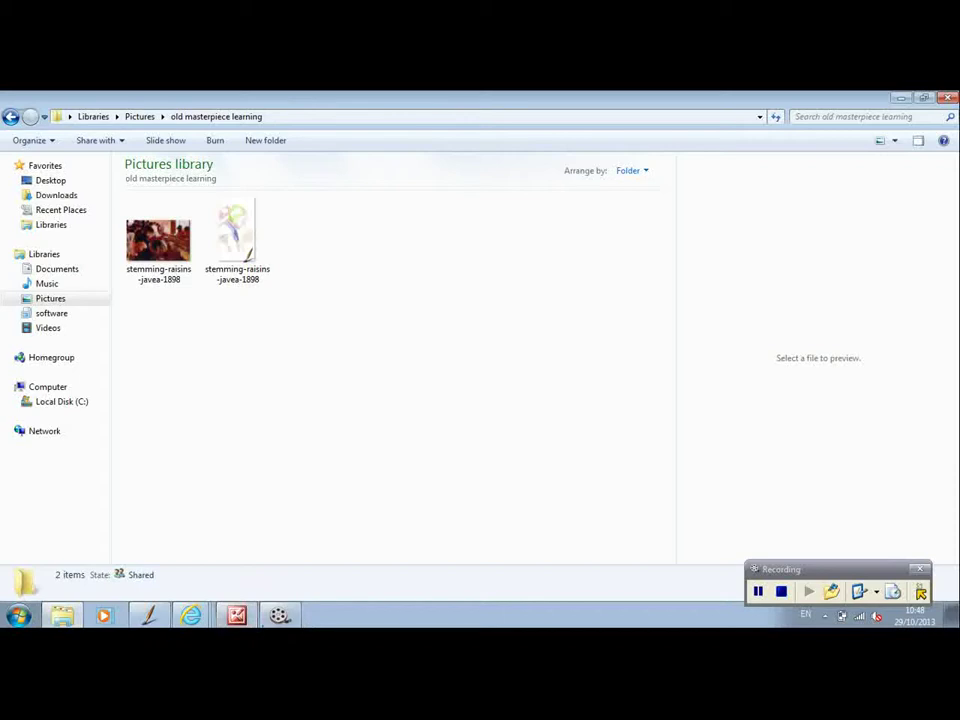
left_click(233, 616)
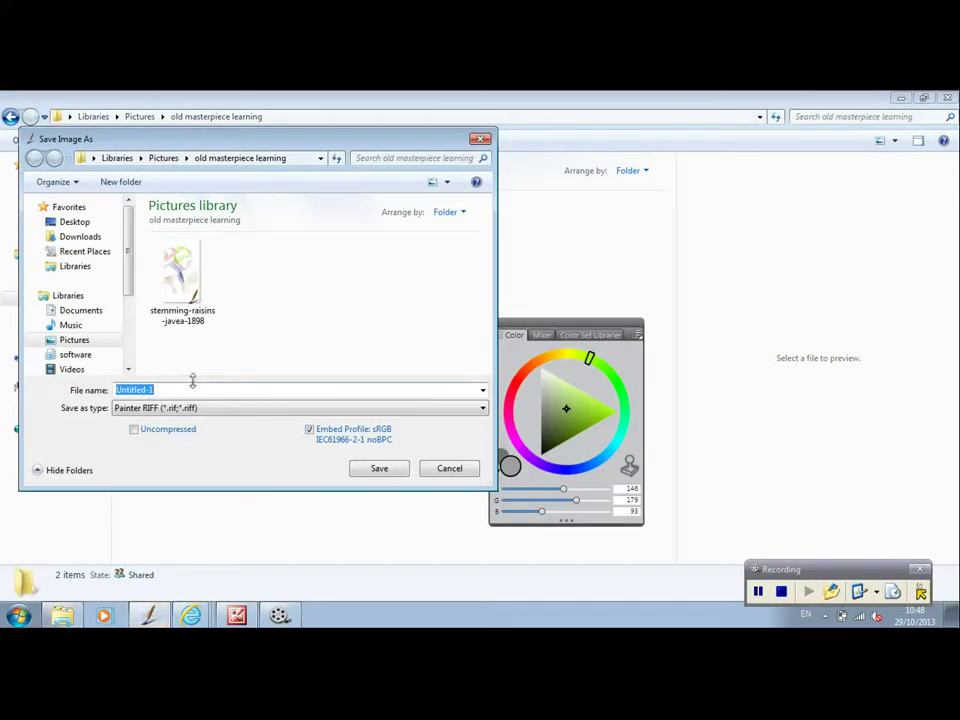
right_click(147, 387)
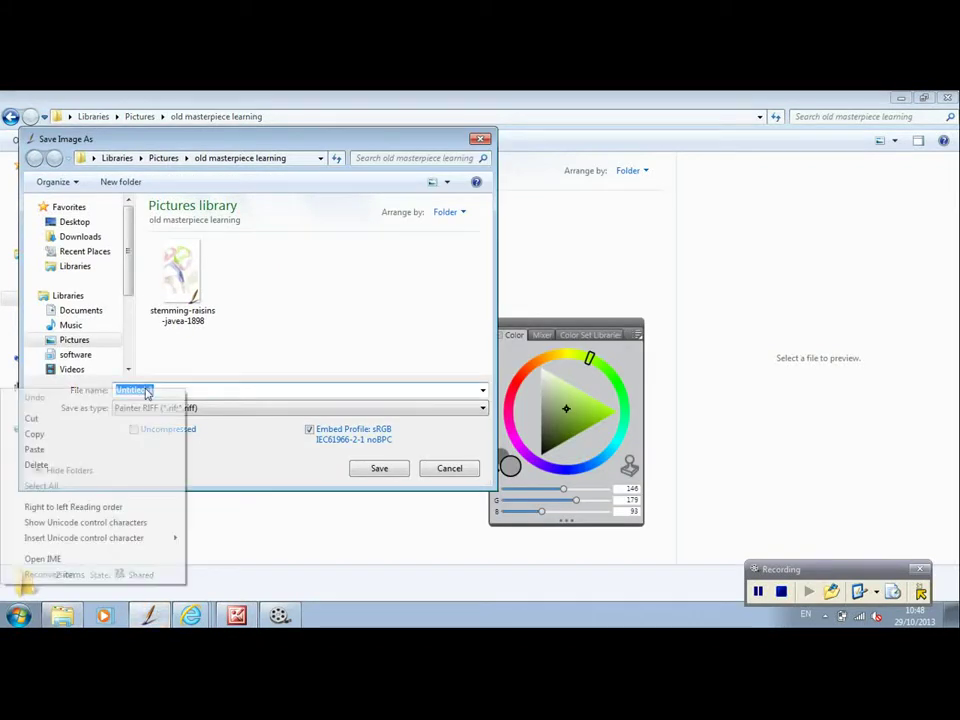
left_click(54, 450)
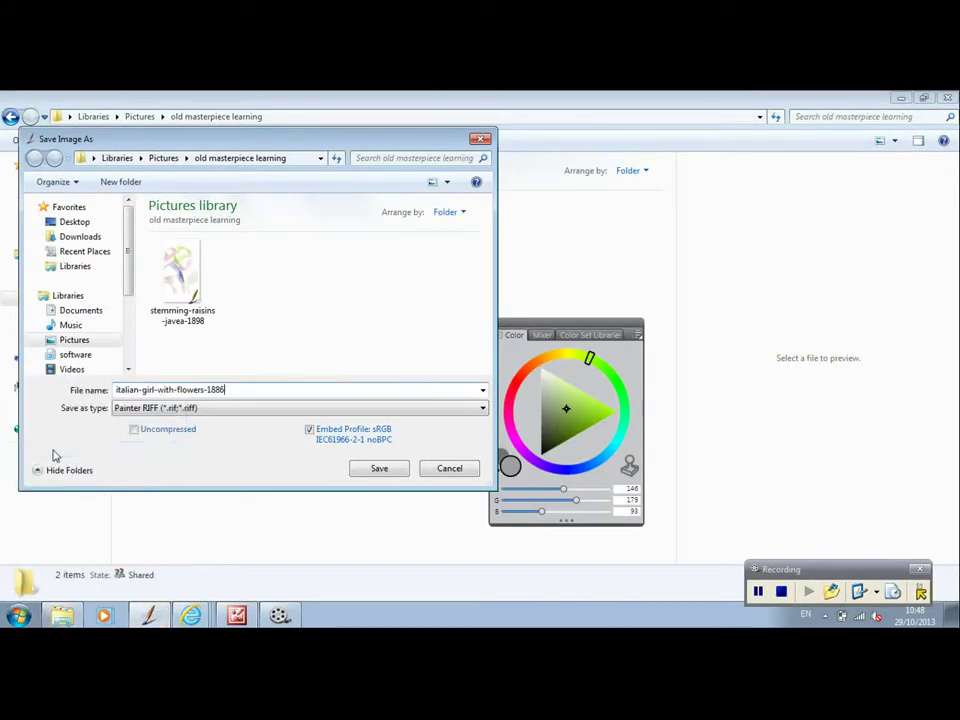
left_click(378, 470)
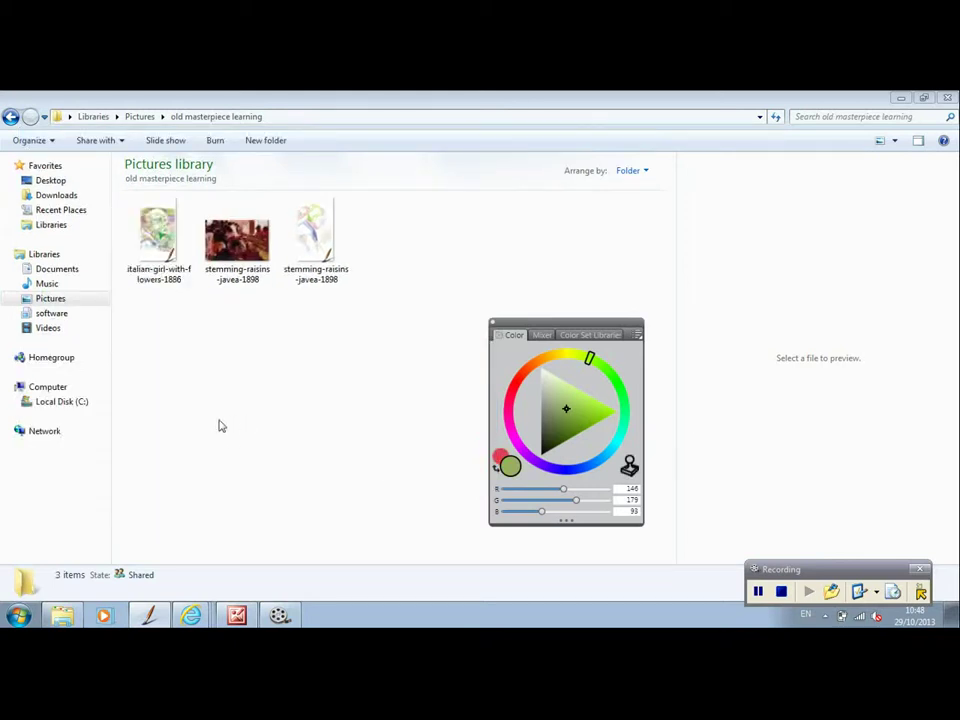
Bring the reference picture's Picture Manager window fully into view and close it.
left_click(236, 615)
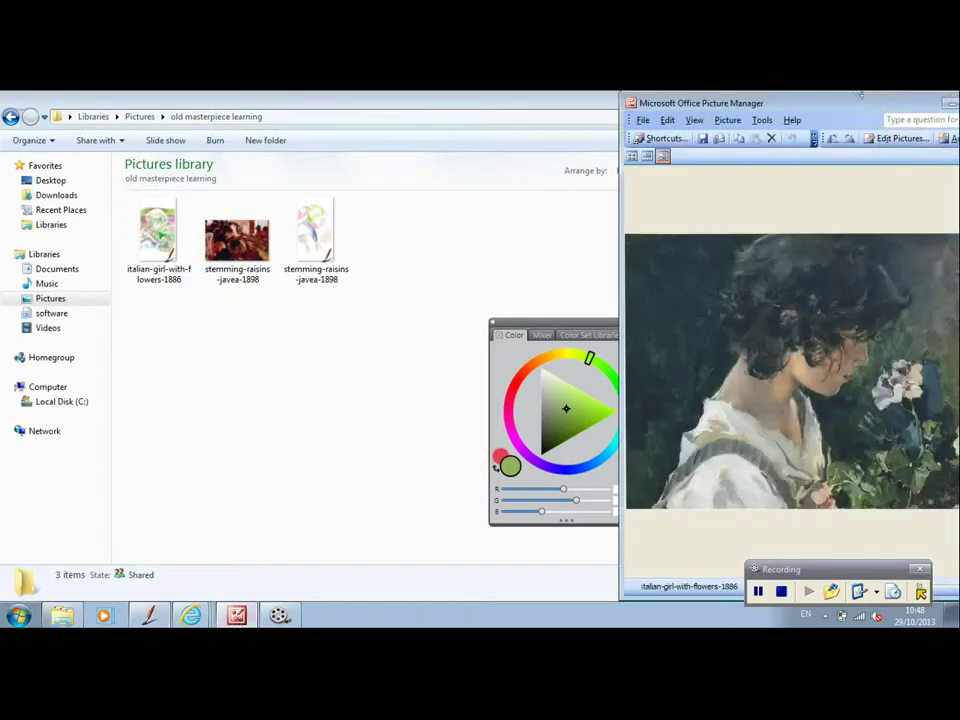
left_click_drag(843, 107, 720, 104)
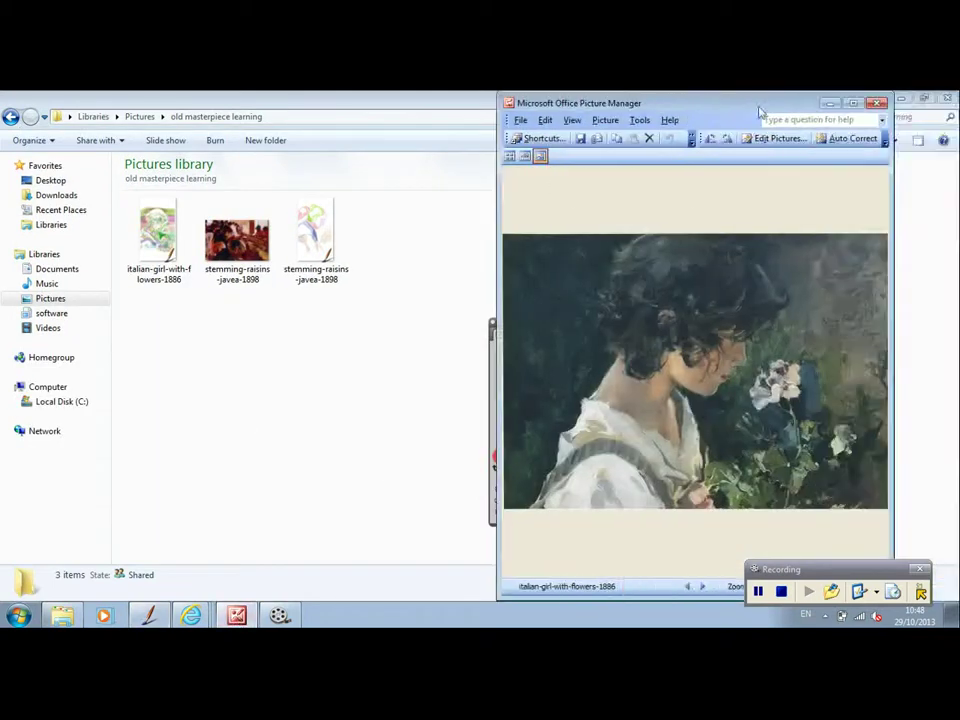
left_click(876, 100)
Move the JPEG italian-girl-with-flowers-1886 from the Pictures library into the old masterpiece learning folder in Windows Explorer.
left_click(63, 617)
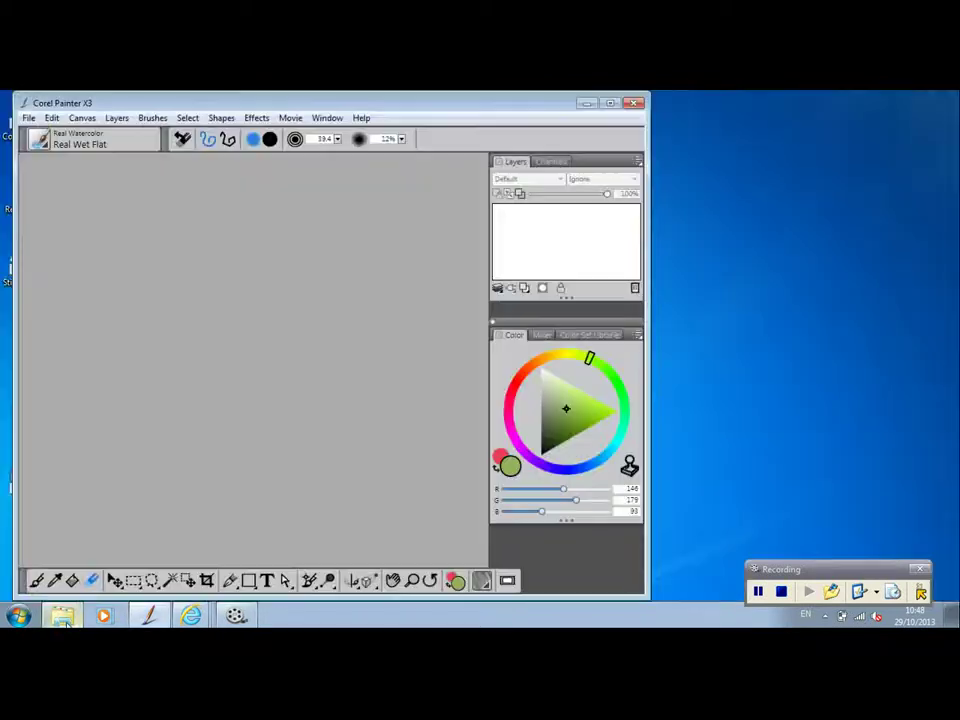
left_click(64, 619)
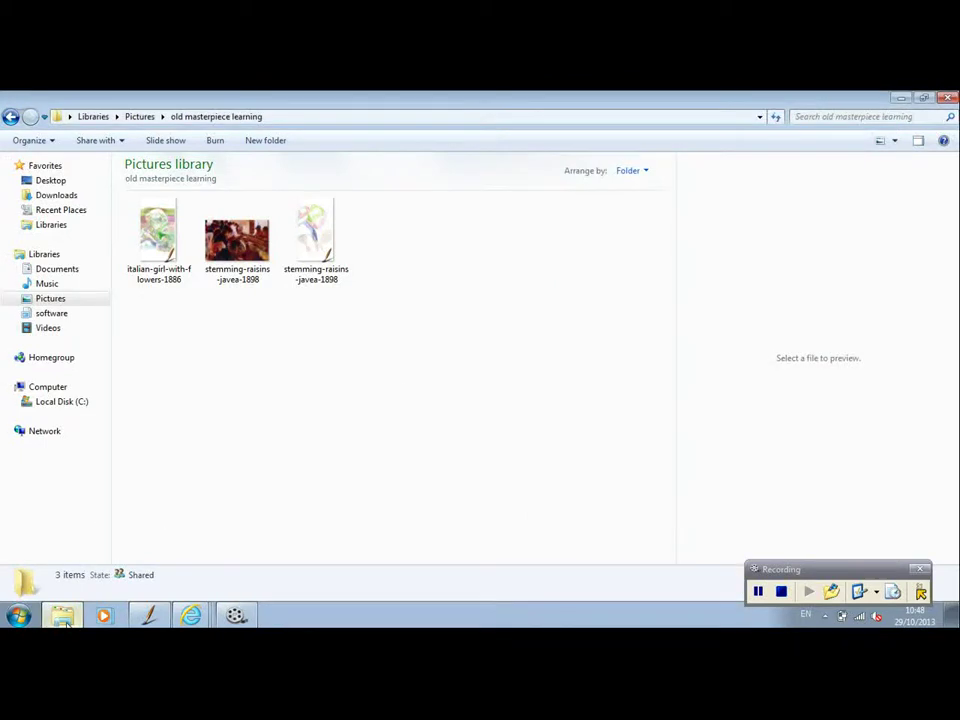
left_click(65, 299)
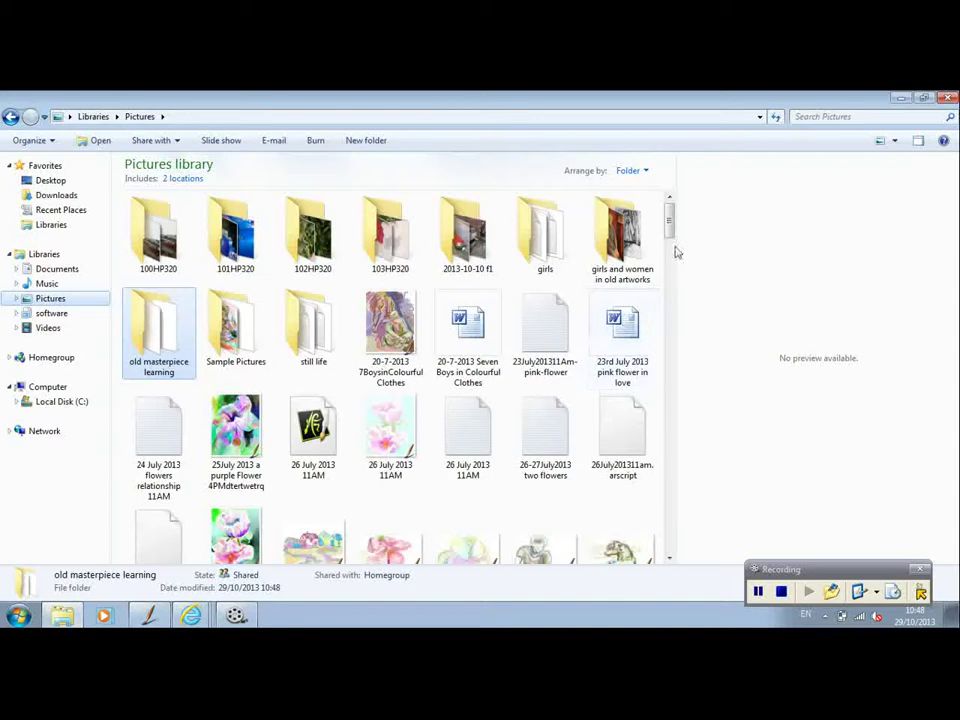
left_click_drag(670, 229, 652, 539)
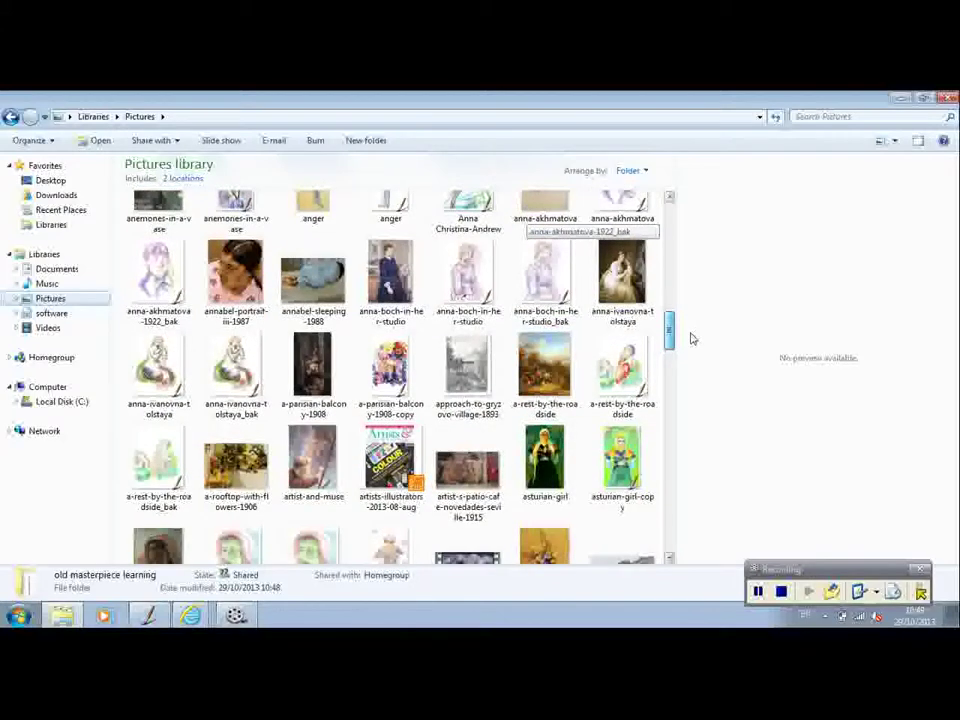
left_click_drag(692, 340, 690, 444)
right_click(556, 258)
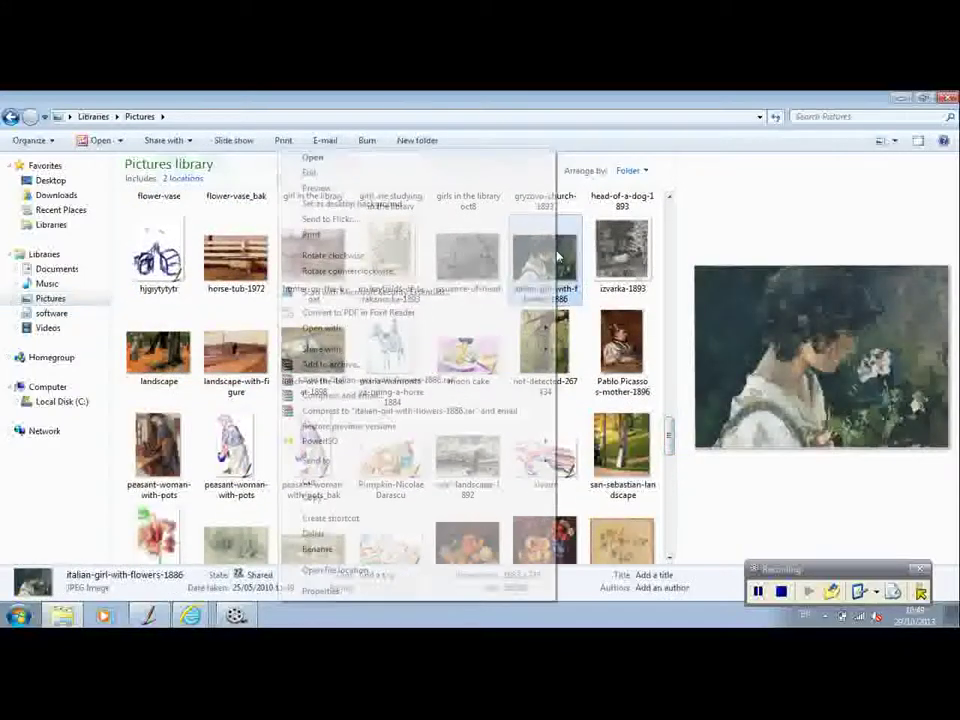
left_click(310, 483)
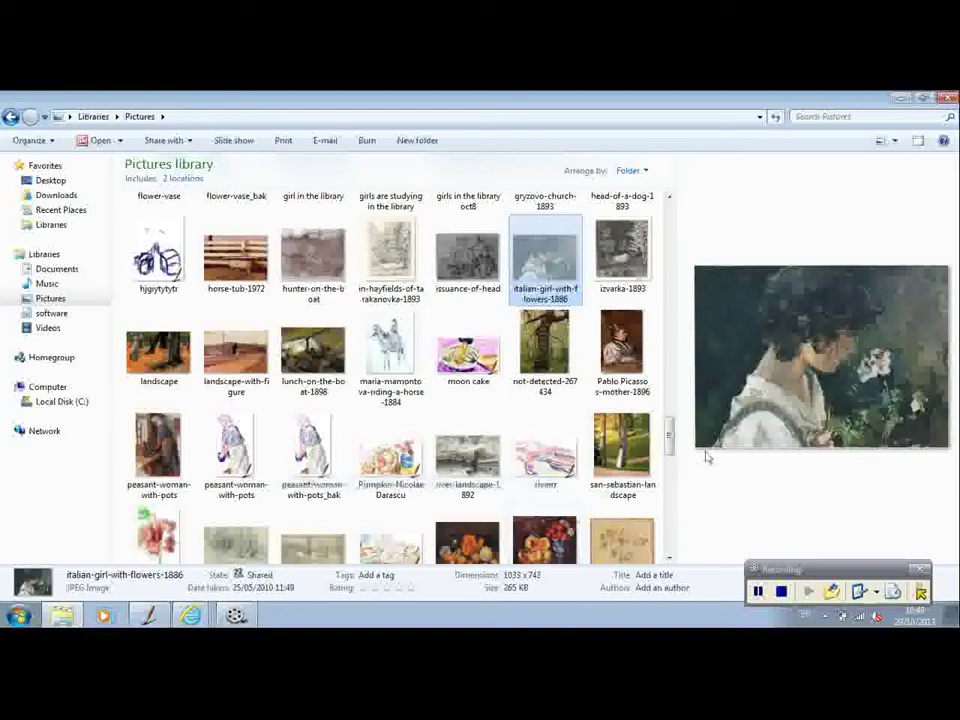
left_click_drag(671, 446, 671, 219)
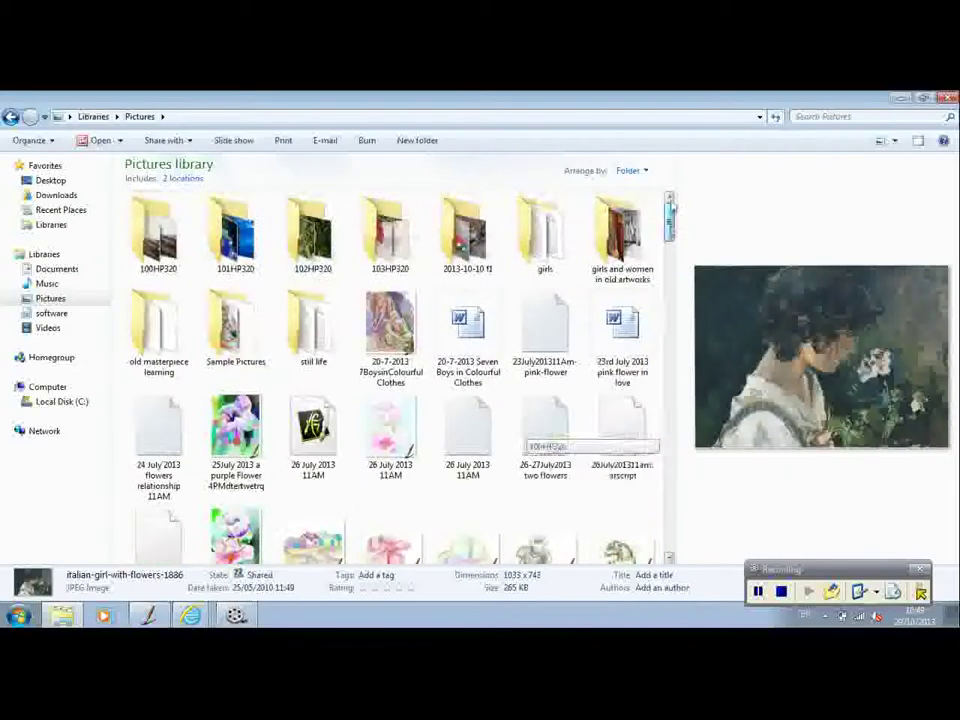
double_click(135, 345)
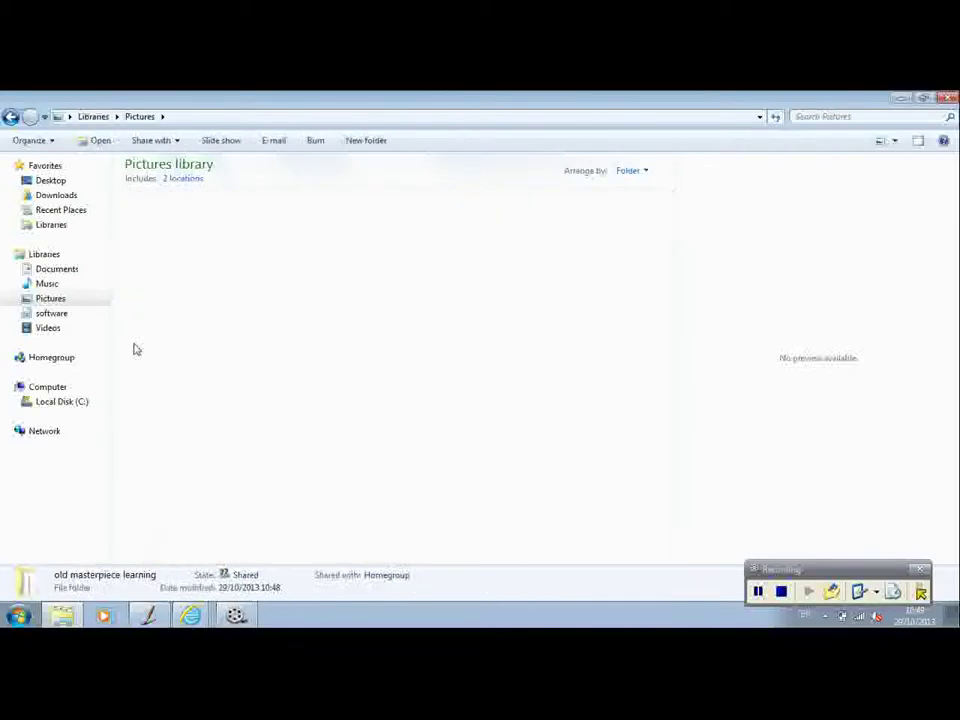
right_click(234, 368)
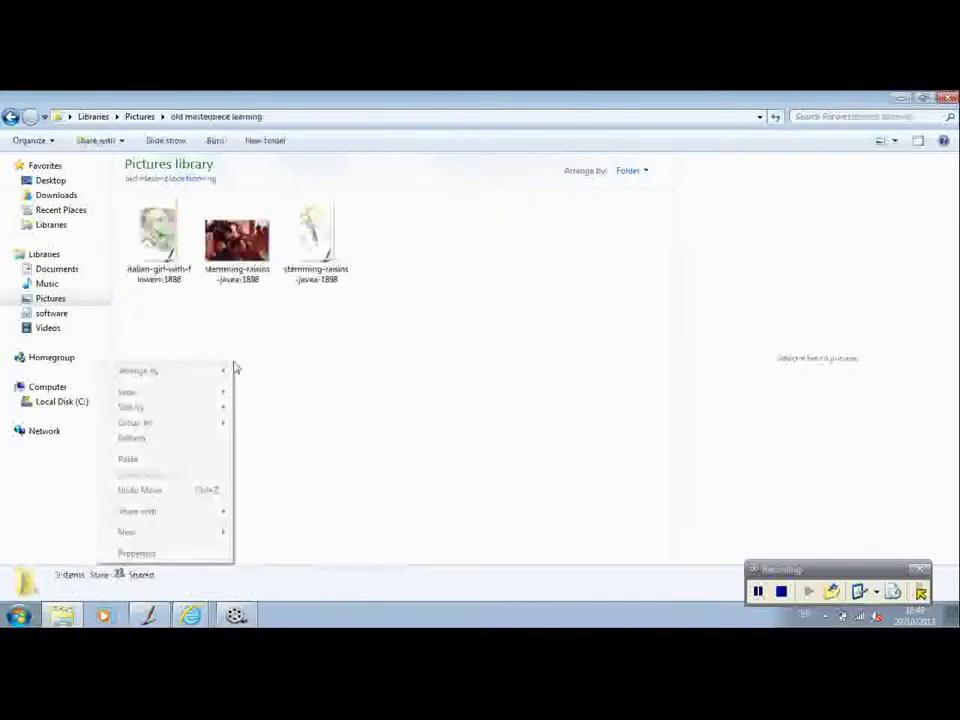
left_click(128, 459)
left_click(330, 455)
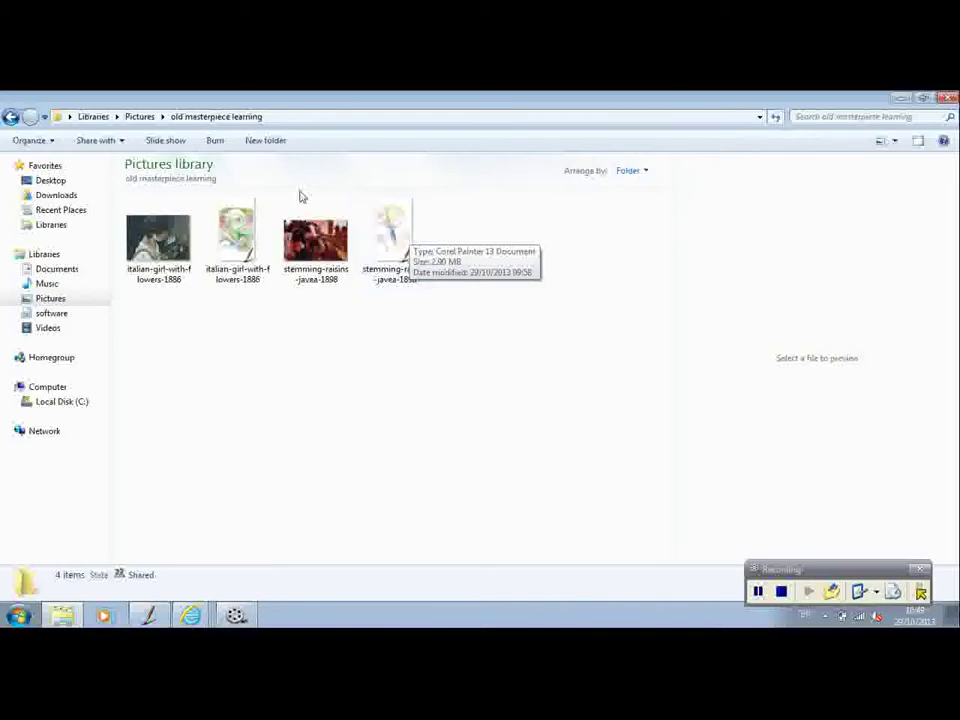
Open the saved italian-girl-with-flowers-1886 painting from the old masterpiece learning folder in Corel Painter.
left_click(238, 238)
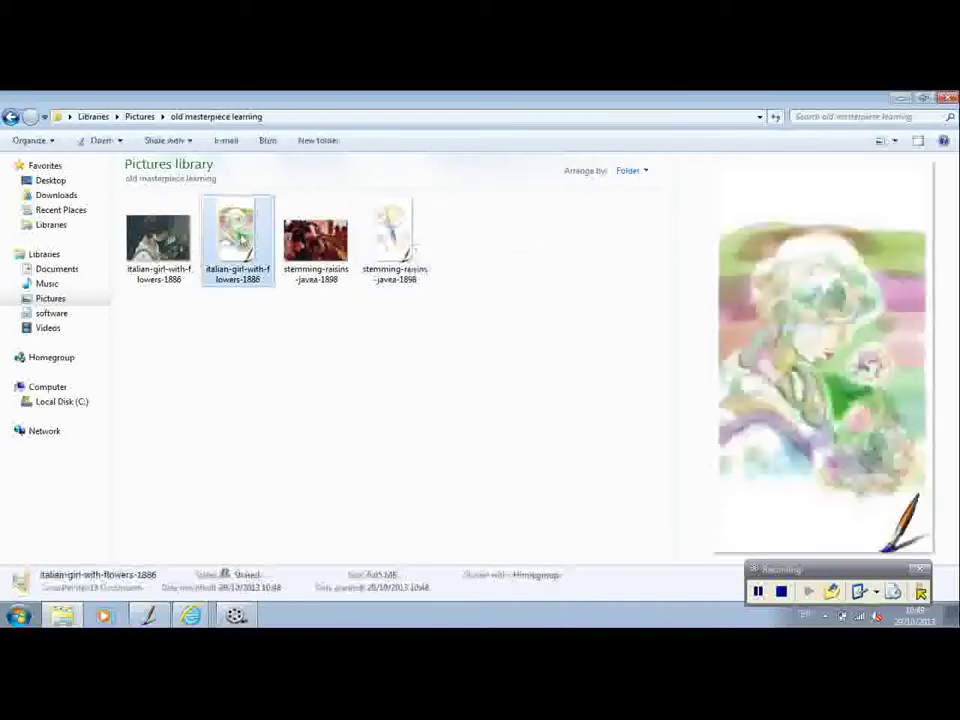
right_click(235, 262)
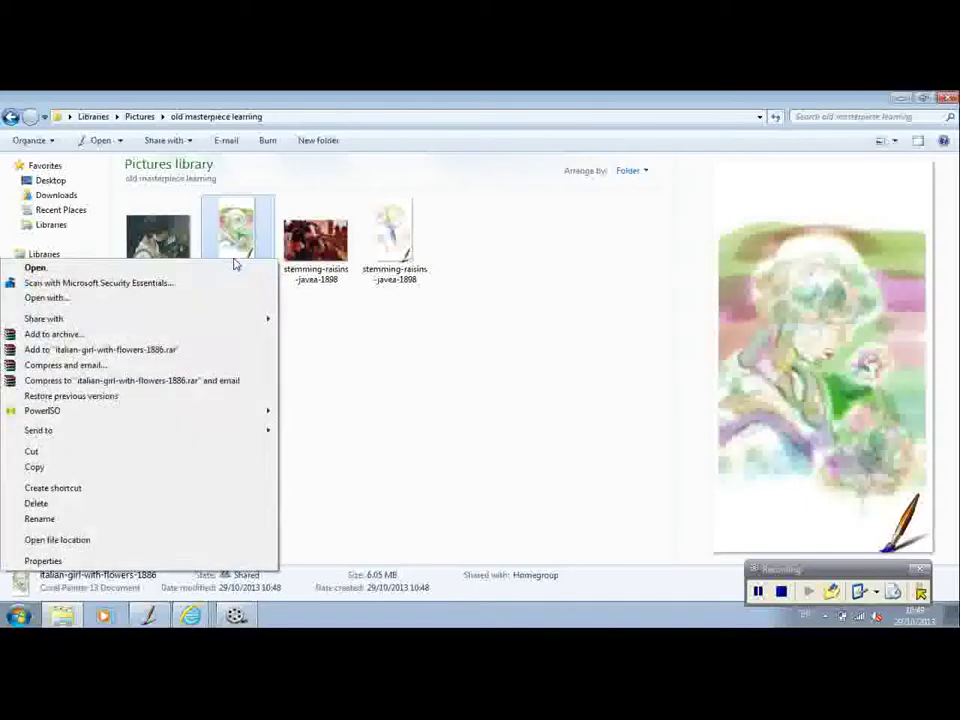
left_click(236, 267)
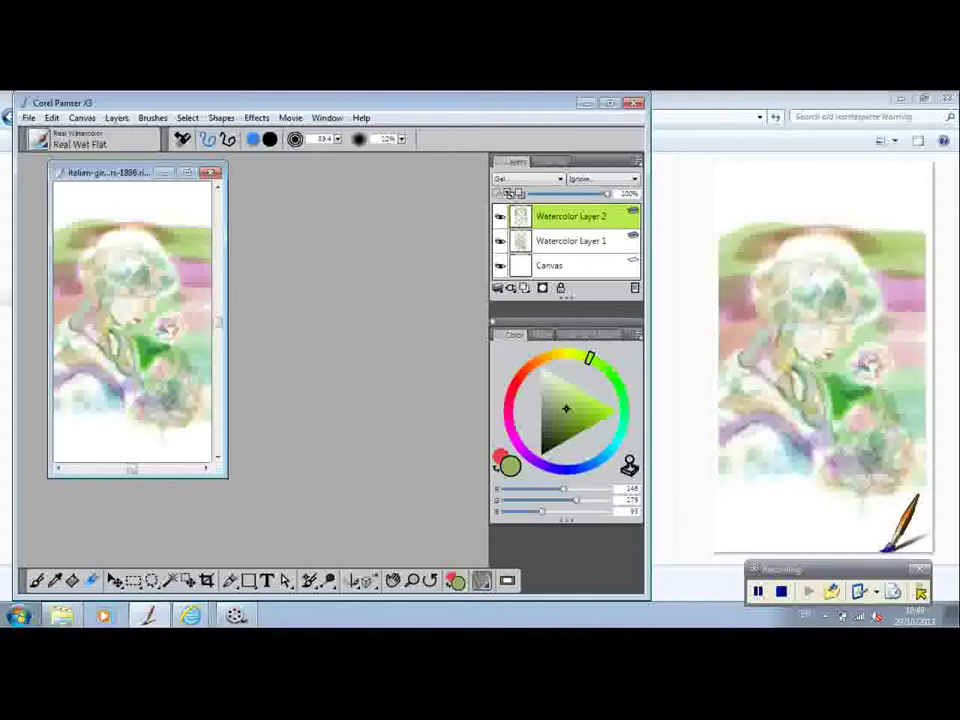
Save a PNG copy of the painting as italian-girl-with-flowers-1886 in the old masterpiece learning folder.
left_click(29, 117)
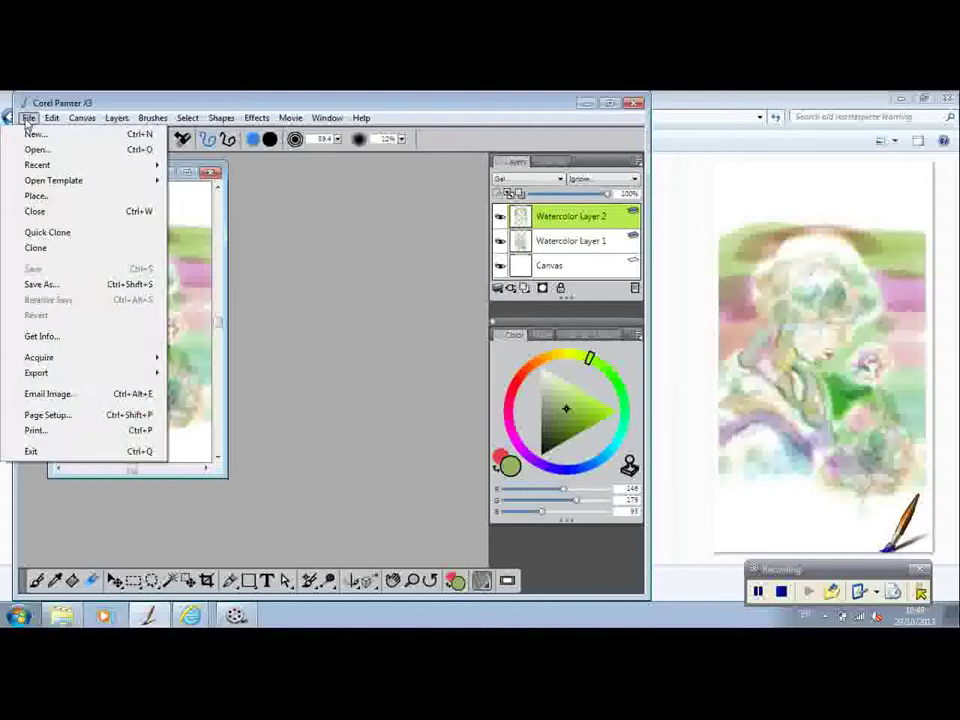
left_click(44, 285)
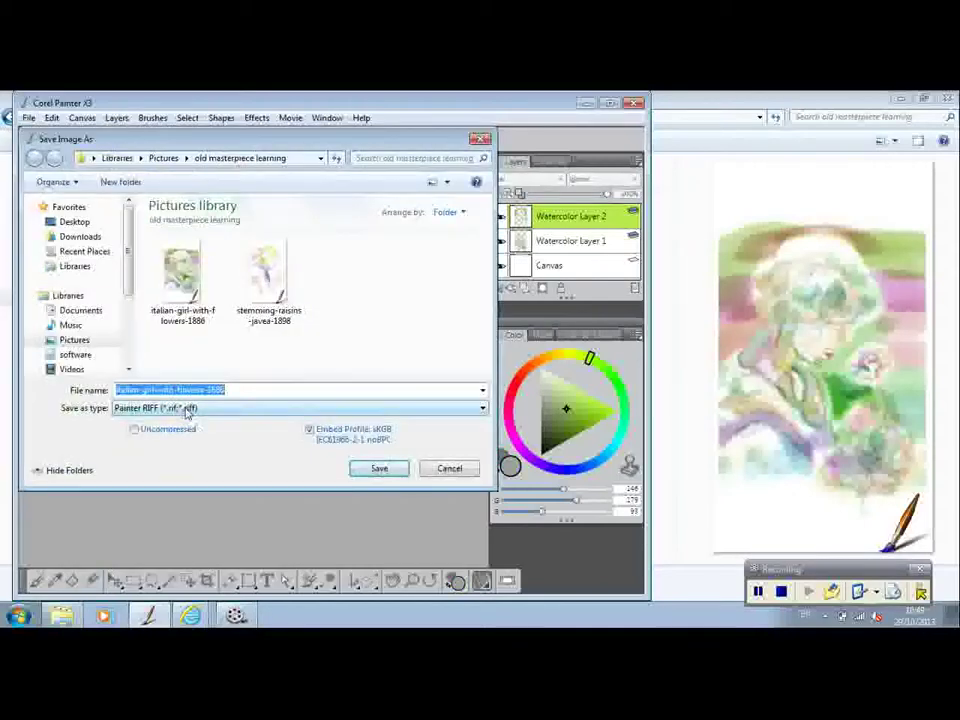
left_click(188, 408)
left_click(180, 440)
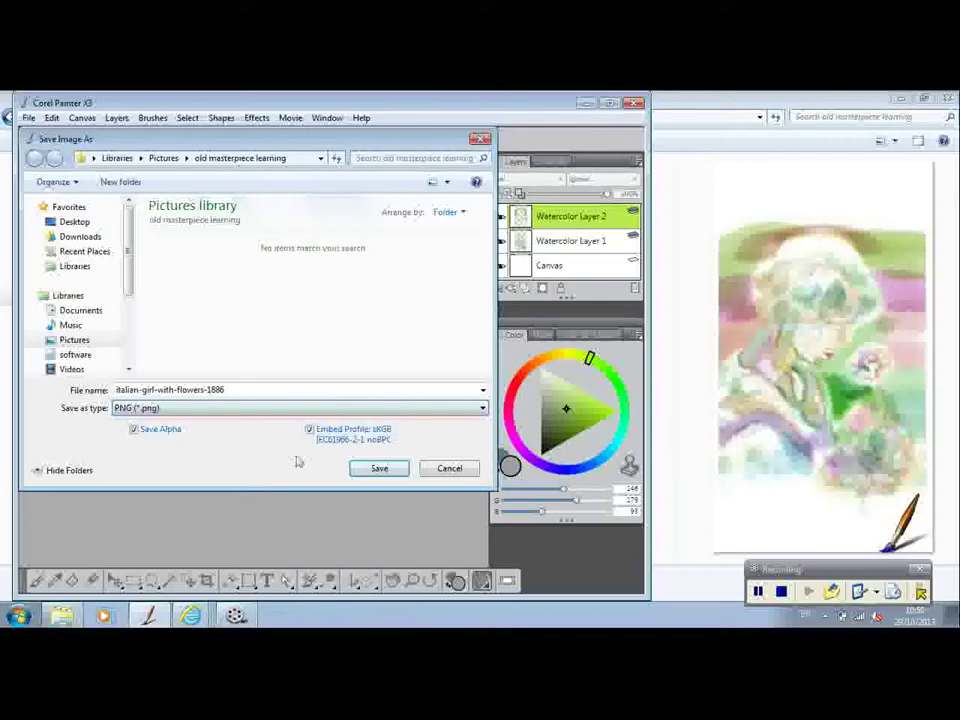
left_click(376, 472)
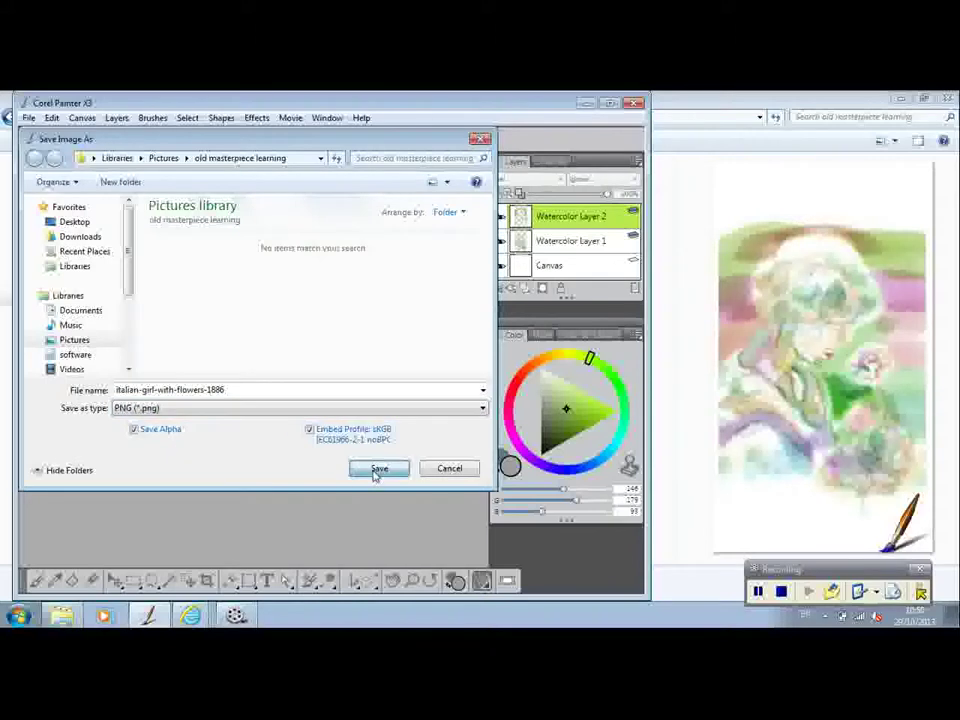
Confirm saving the PNG copy of the italian-girl-with-flowers-1886 painting.
left_click(536, 399)
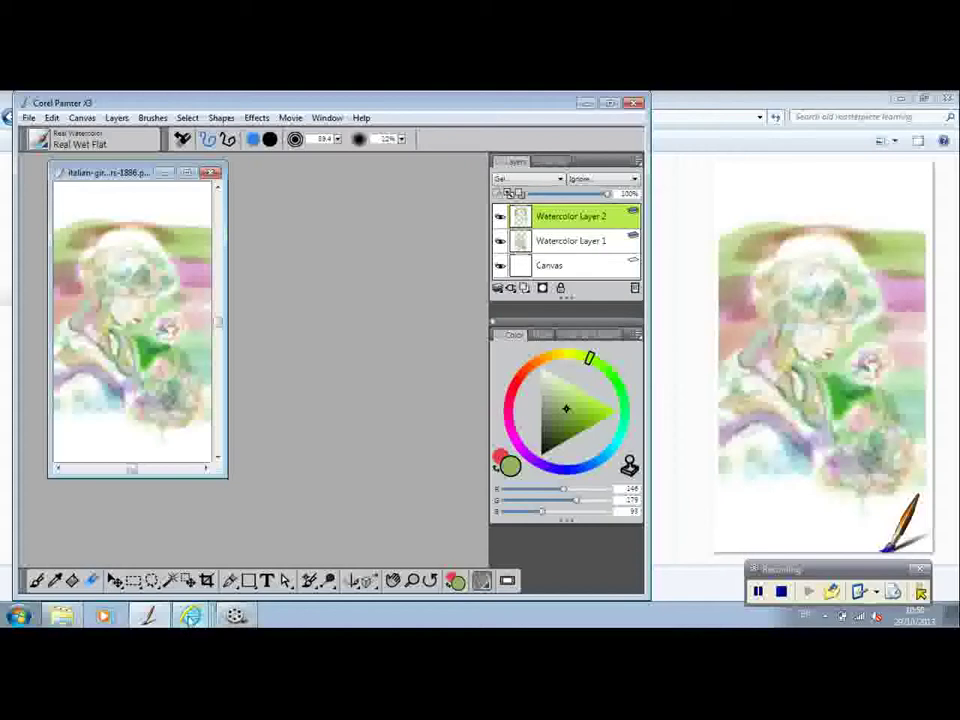
Switch to the Internet Explorer window showing the Weiyun cloud storage and close its open pages.
mouse_move(190, 618)
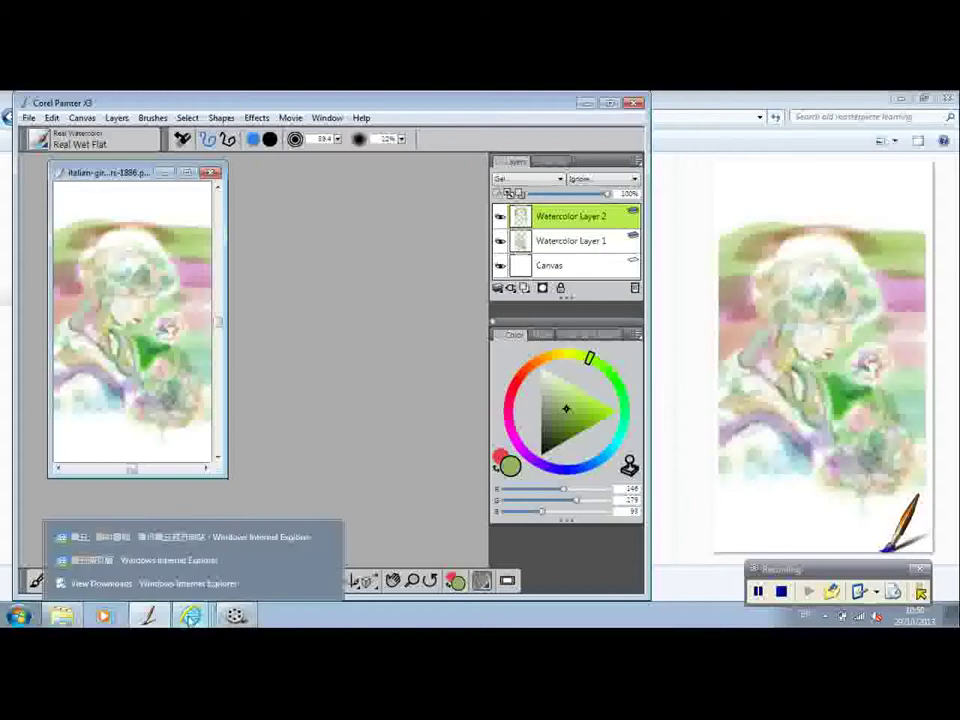
left_click(110, 560)
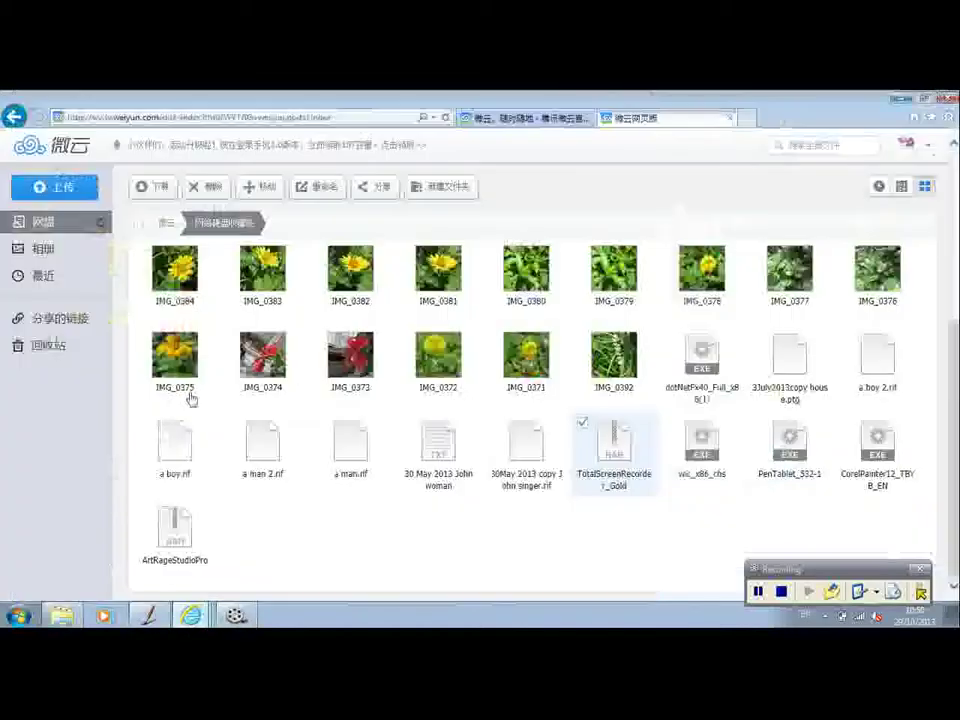
left_click(730, 118)
left_click(730, 118)
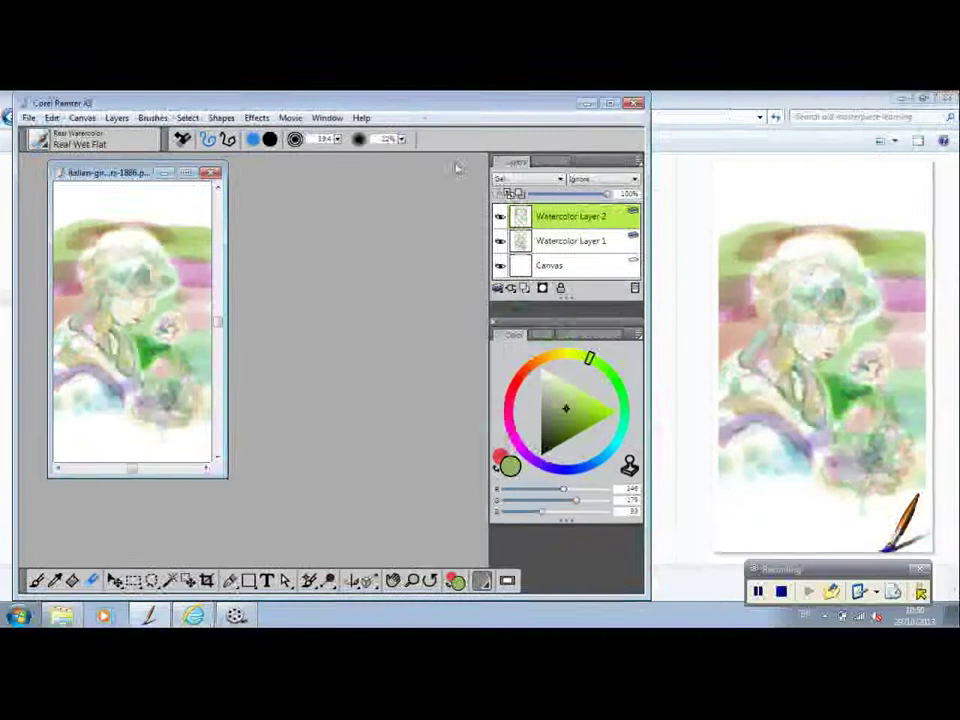
Bring up Internet Explorer's View Downloads window and remove the query.zto.cn shortcut from the download list.
left_click(193, 615)
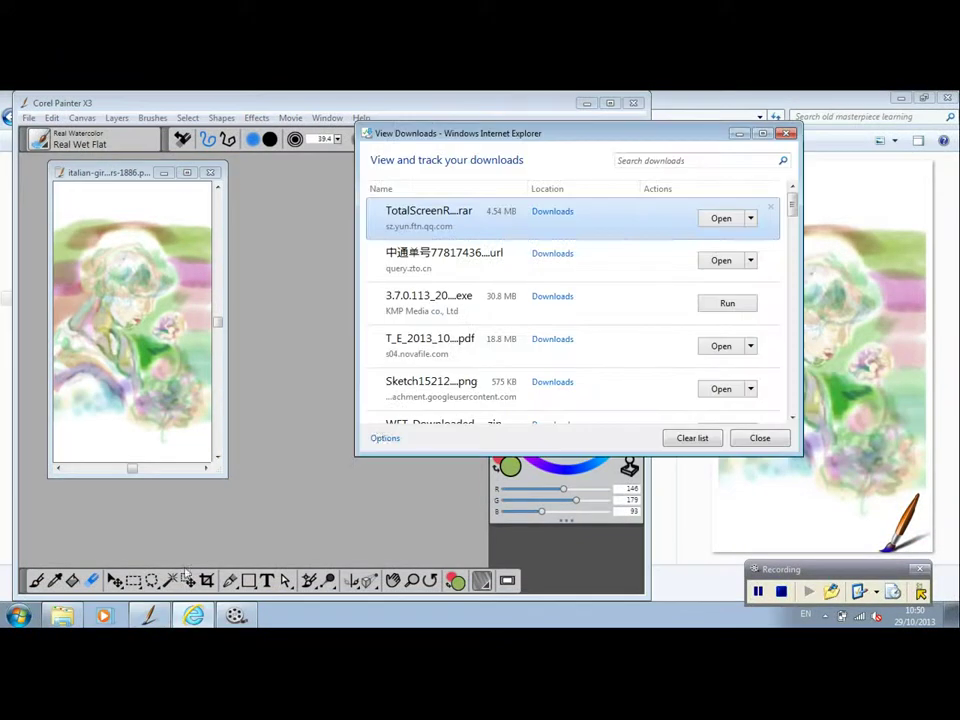
left_click(769, 250)
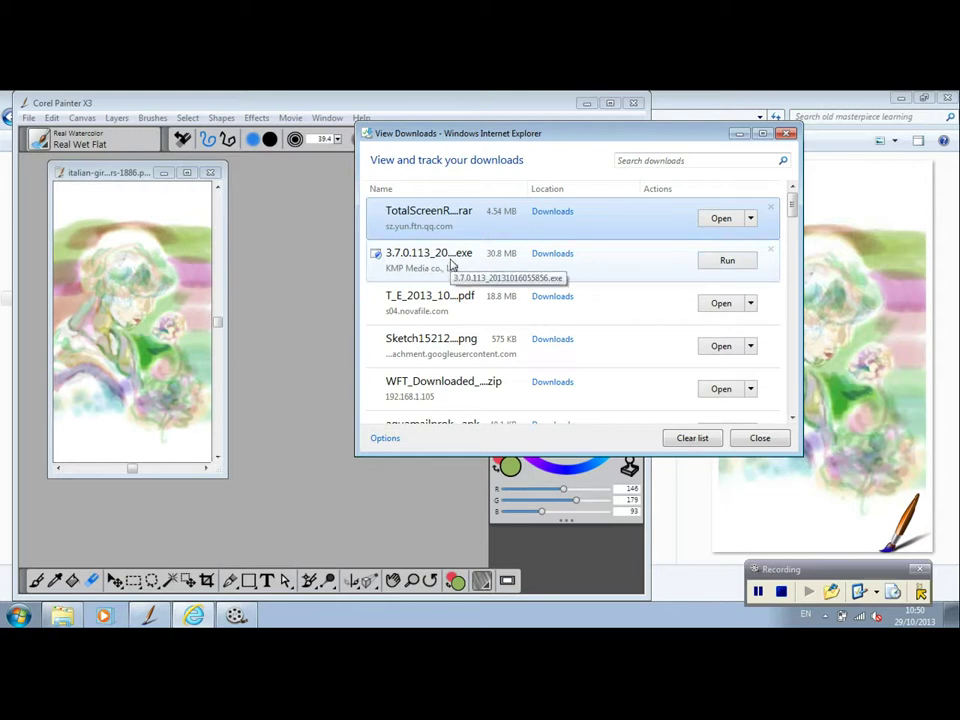
left_click(542, 256)
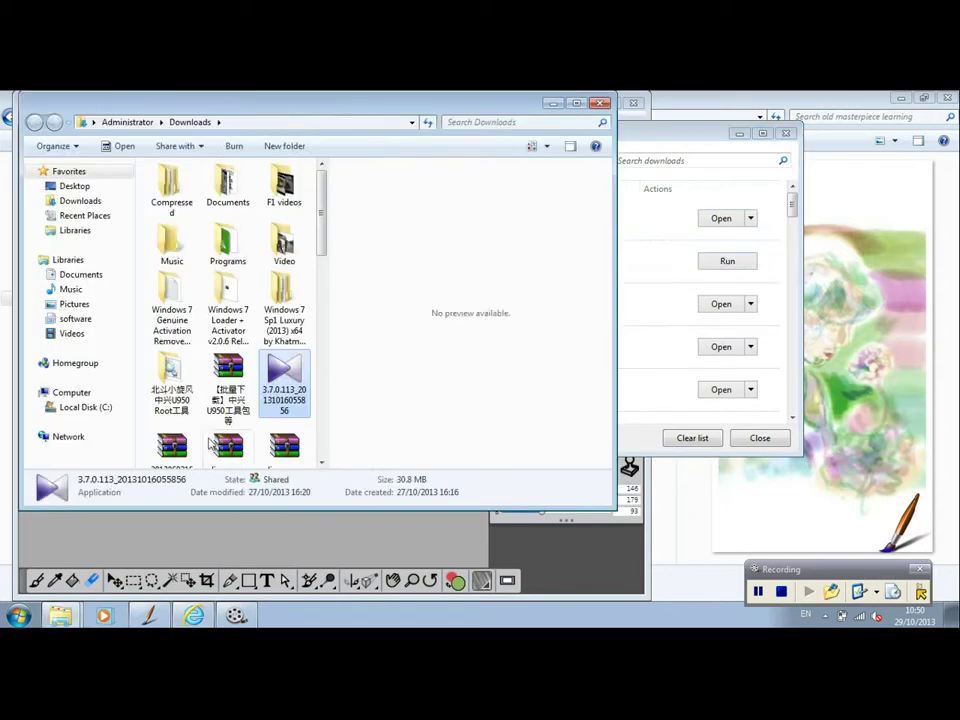
right_click(285, 375)
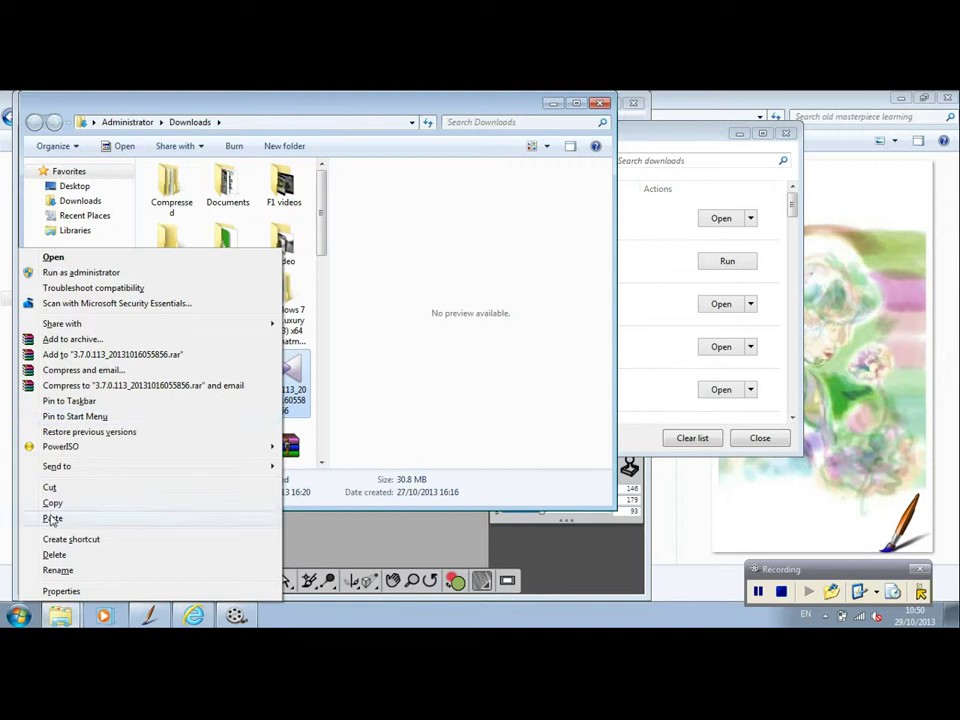
left_click(56, 555)
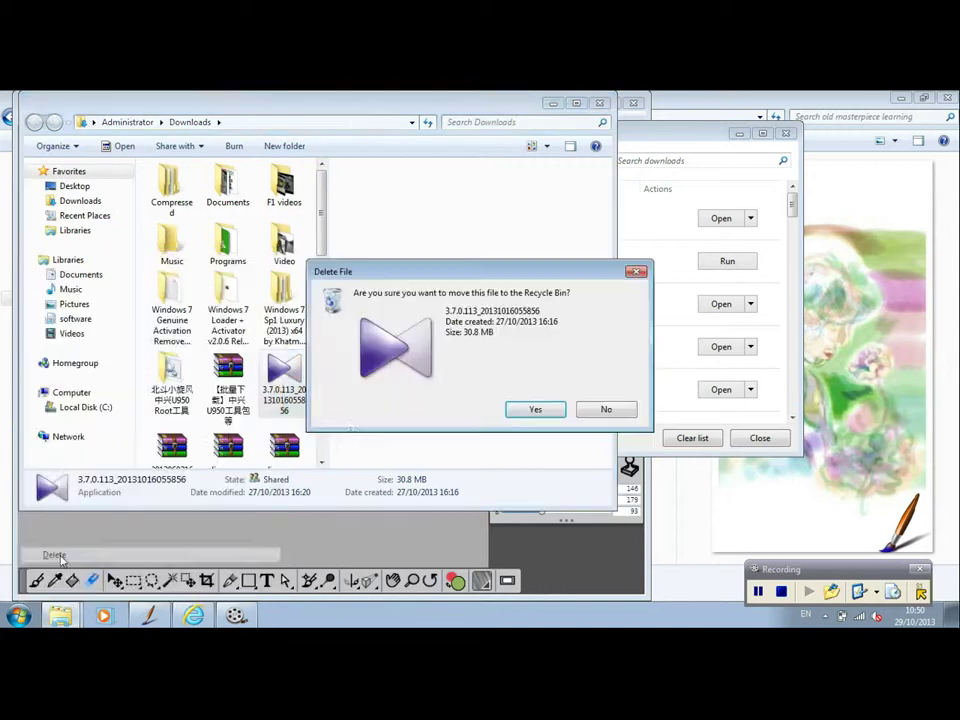
left_click(535, 409)
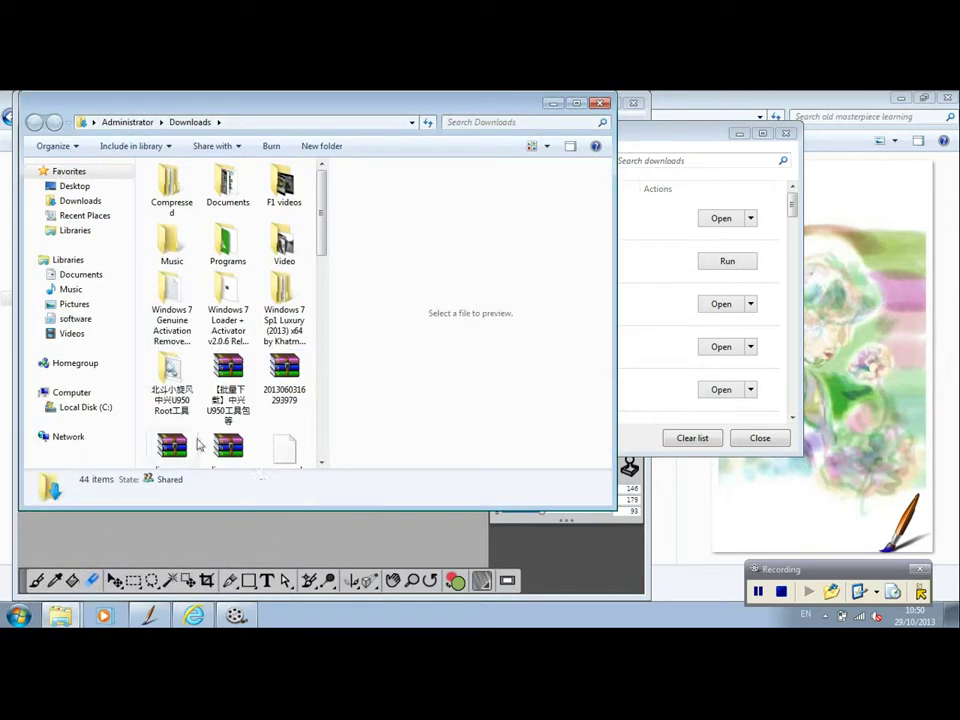
Delete the U950_ROOT archive from the Downloads folder and close the folder window.
left_click_drag(325, 241, 321, 431)
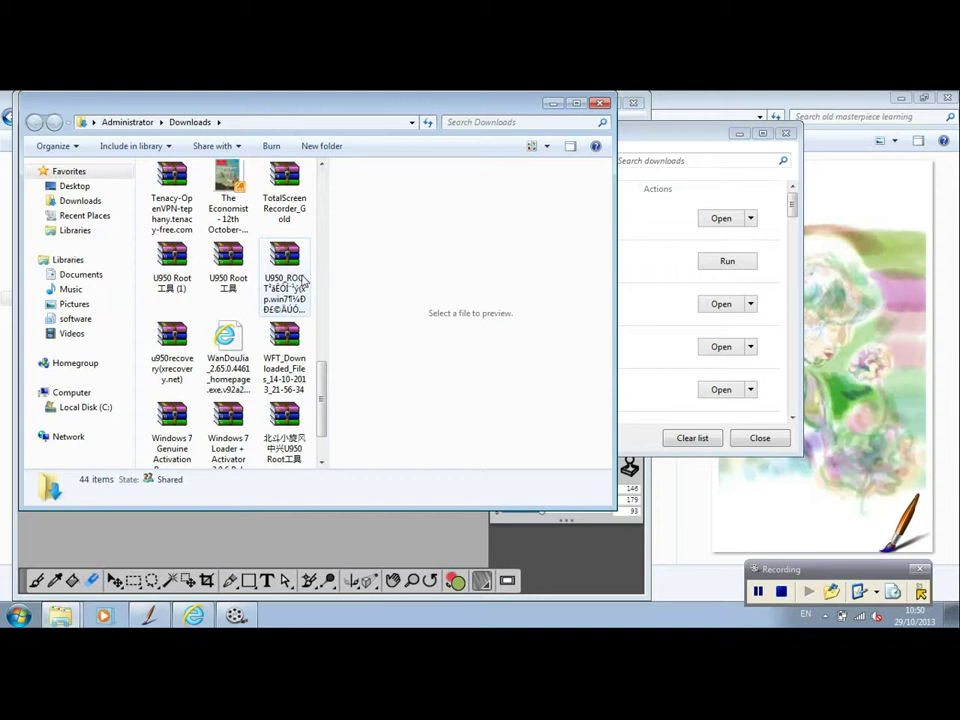
right_click(302, 280)
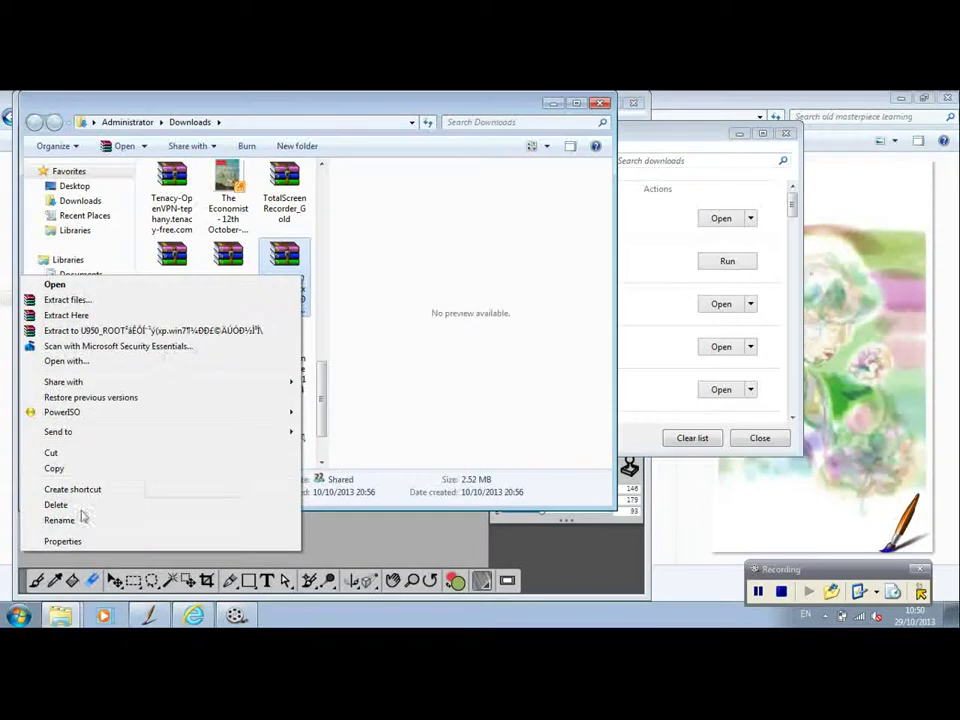
left_click(80, 505)
left_click(522, 415)
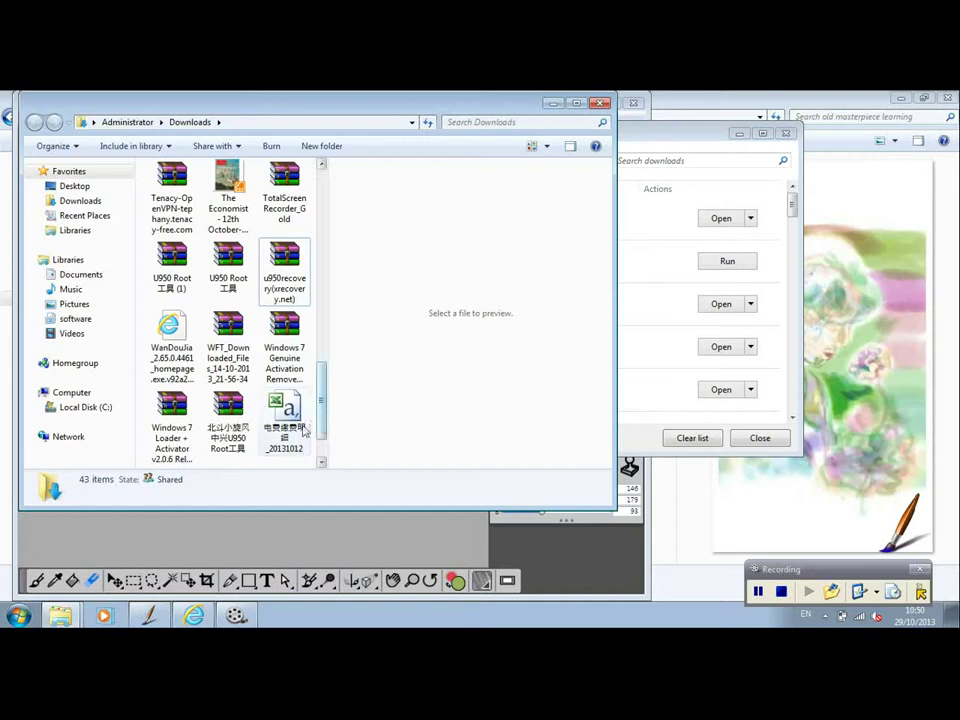
scroll(322, 392, "up", 2)
left_click_drag(322, 392, 322, 233)
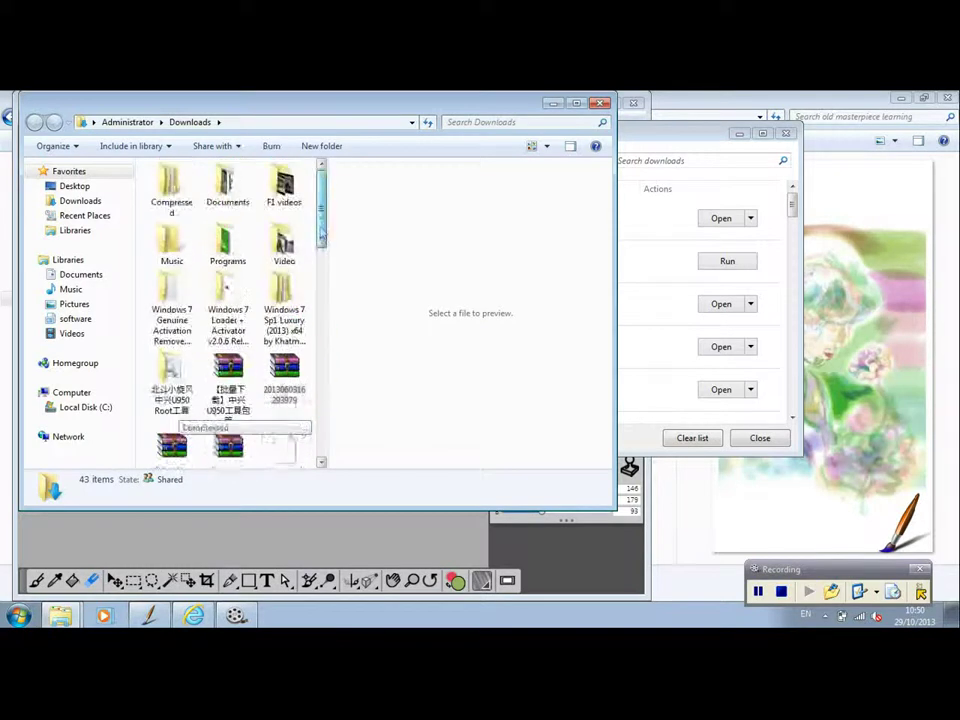
left_click(600, 103)
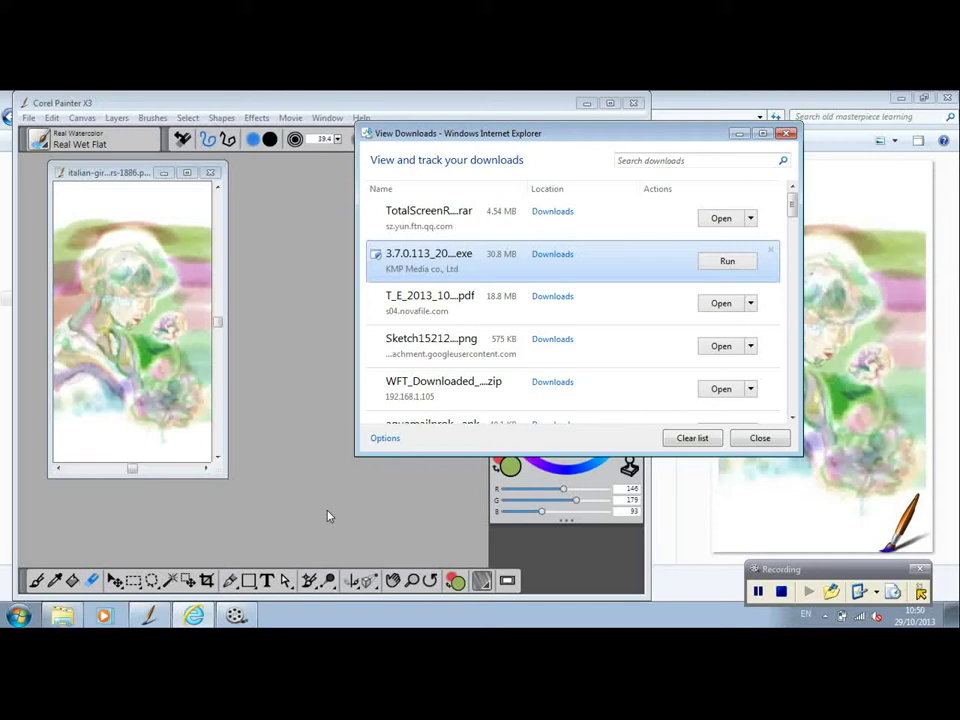